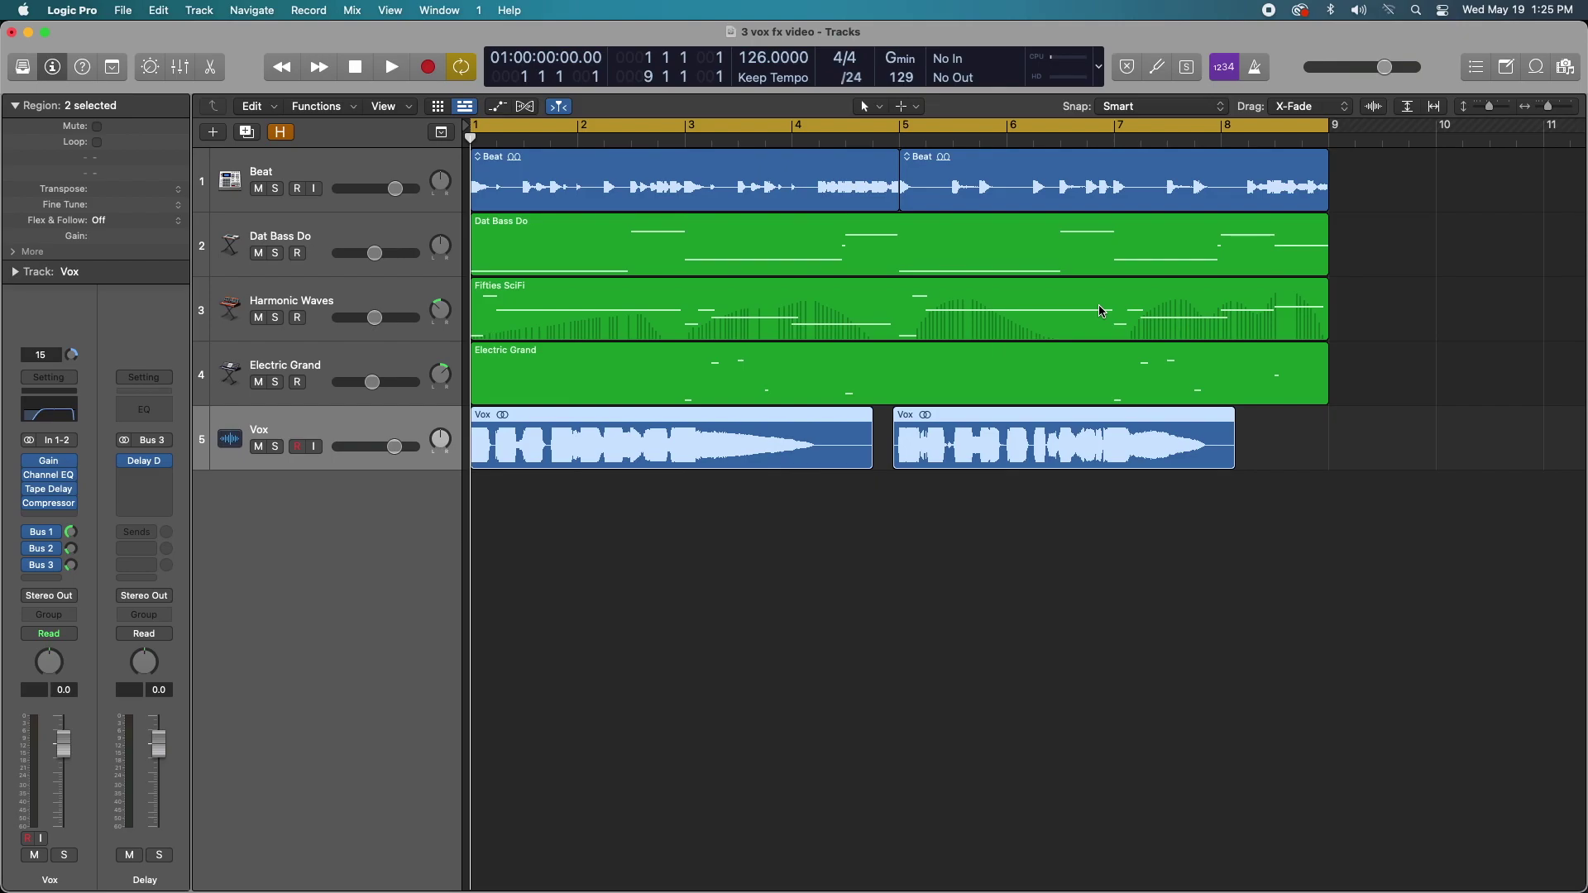
# Turn off cycle mode, play, then rewind and restart playback from bar 1.
pyautogui.click(462, 66)
pyautogui.press('space')
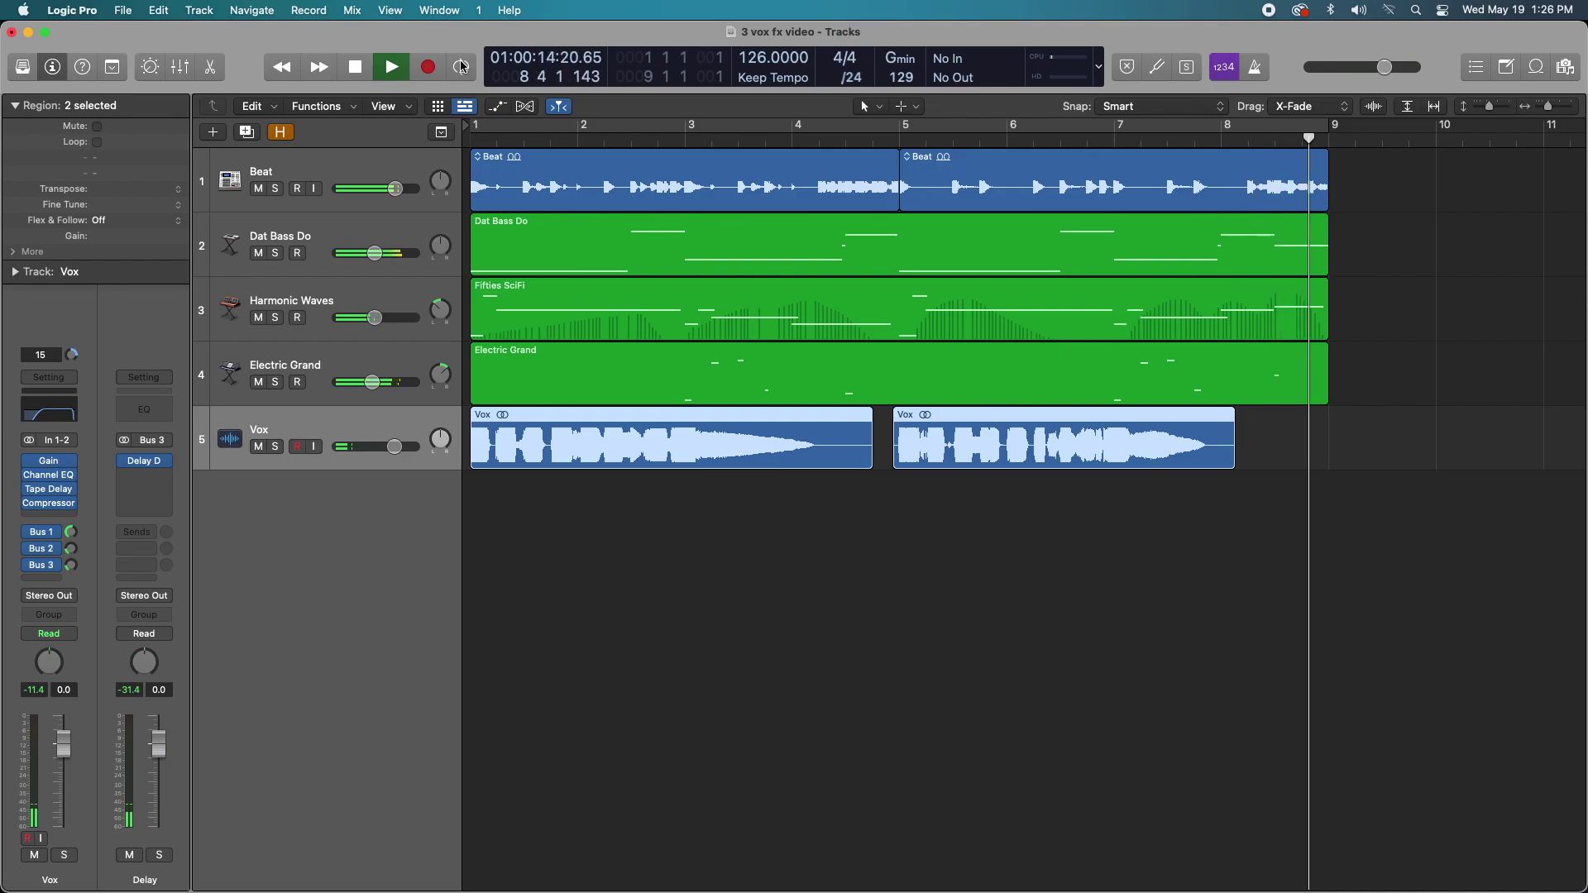
pyautogui.press('space')
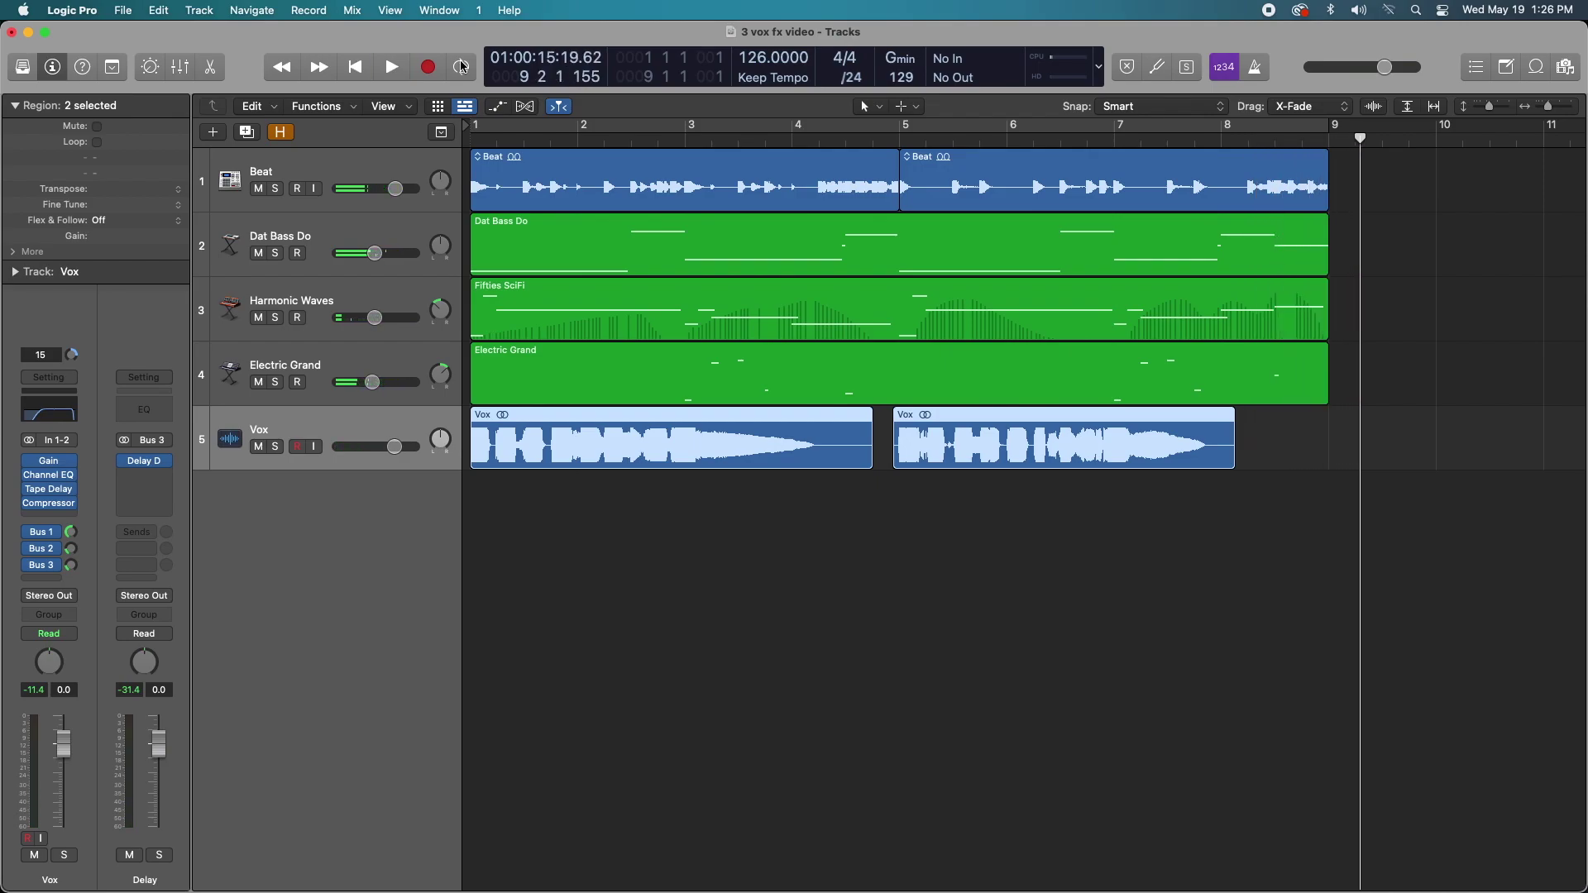
pyautogui.click(360, 70)
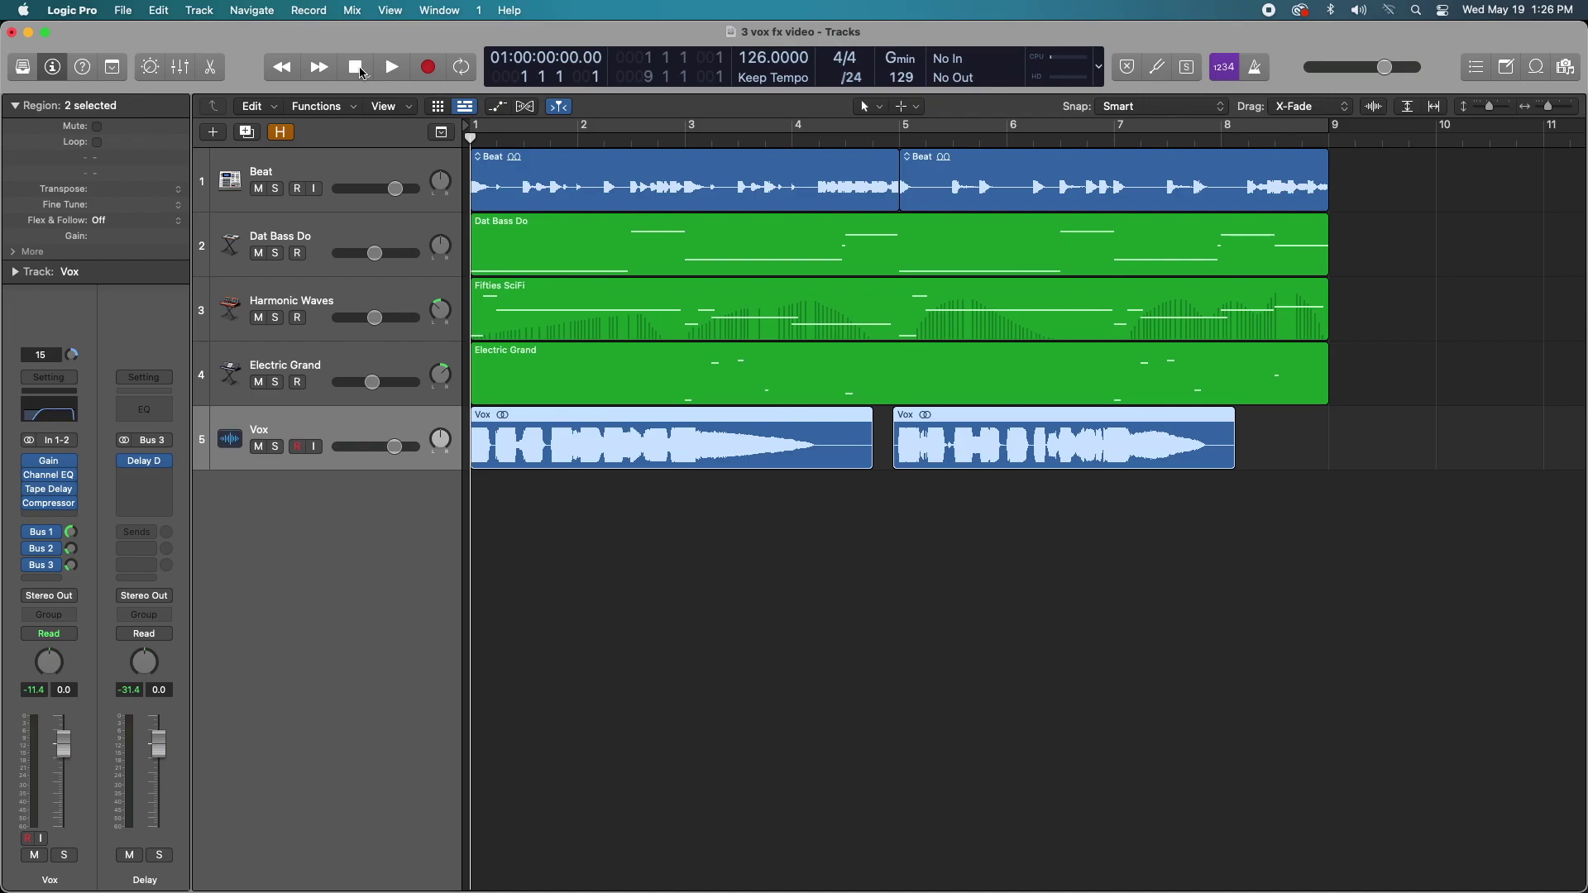
pyautogui.press('space')
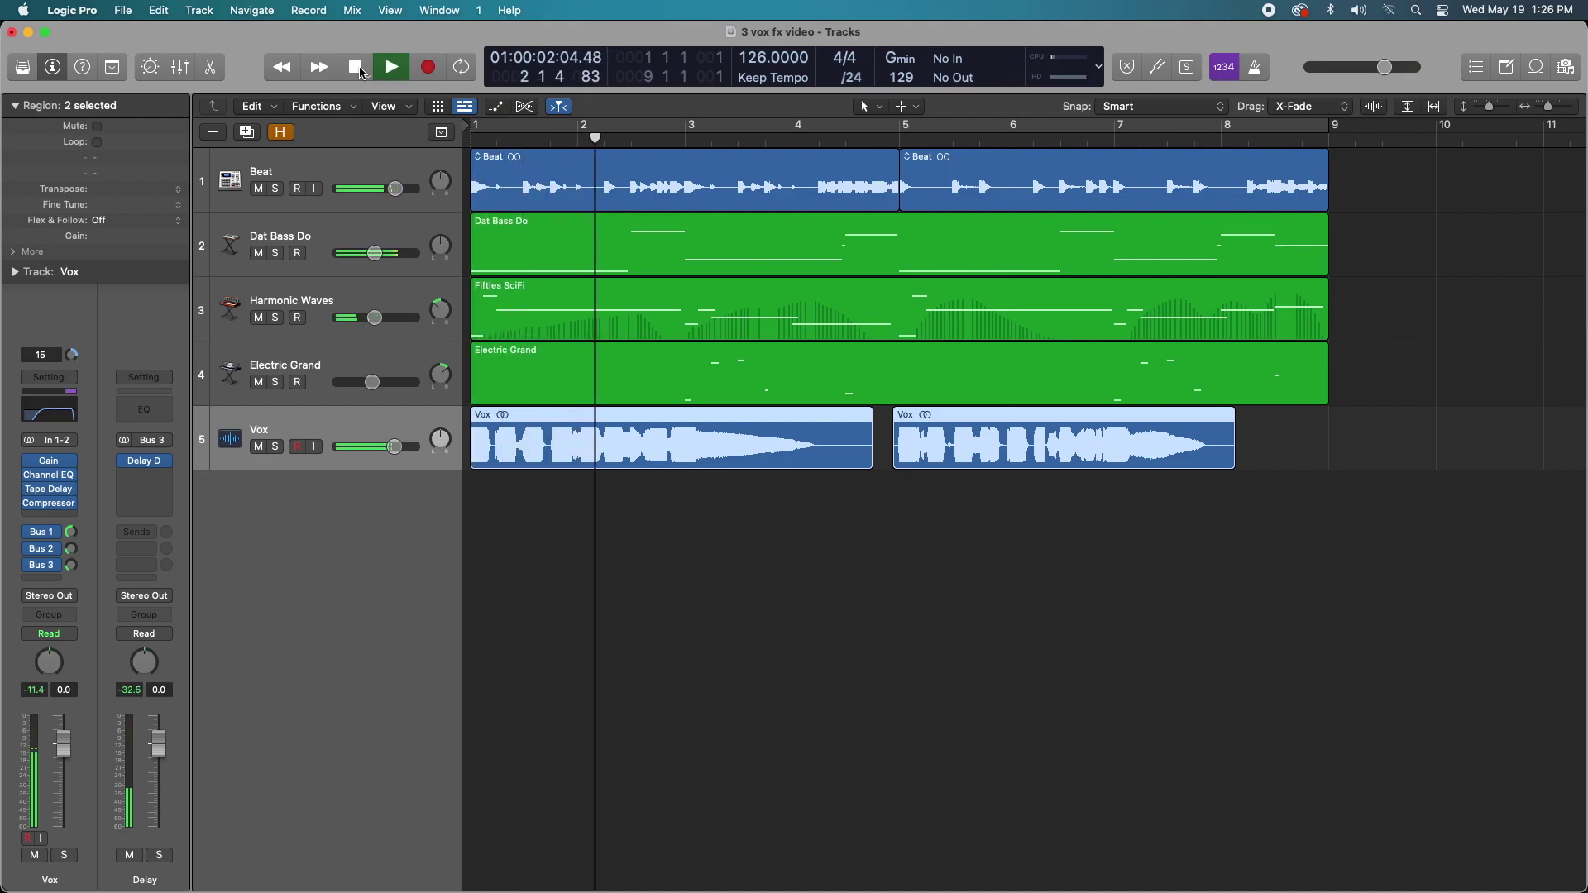
# Stop playback and zoom in closely on the opening bars of the song.
pyautogui.click(357, 69)
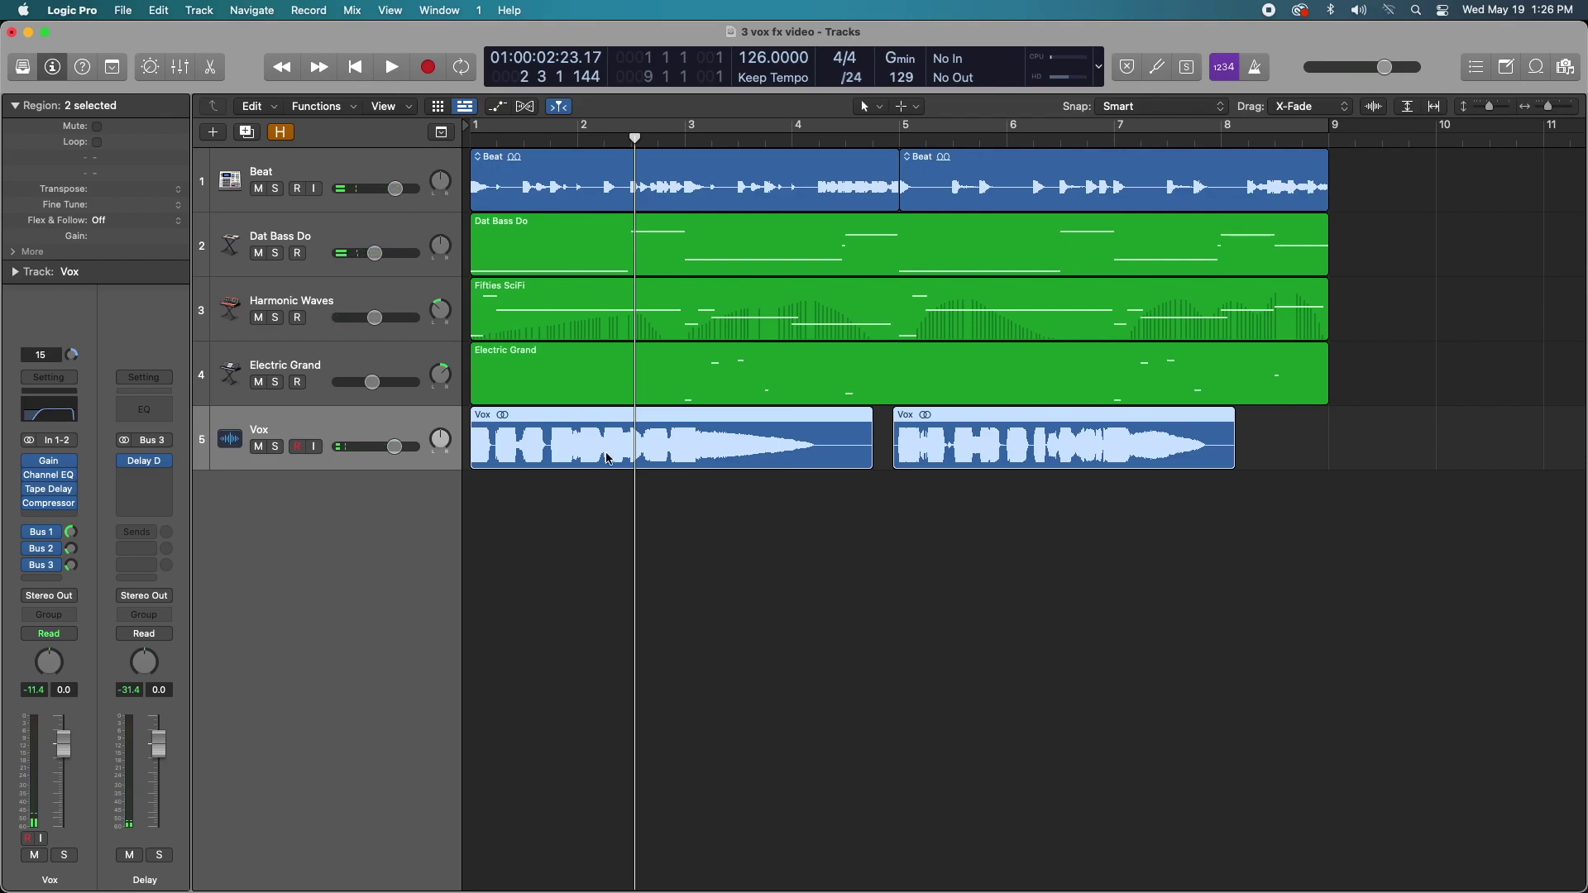
pyautogui.scroll(6, 570, 453)
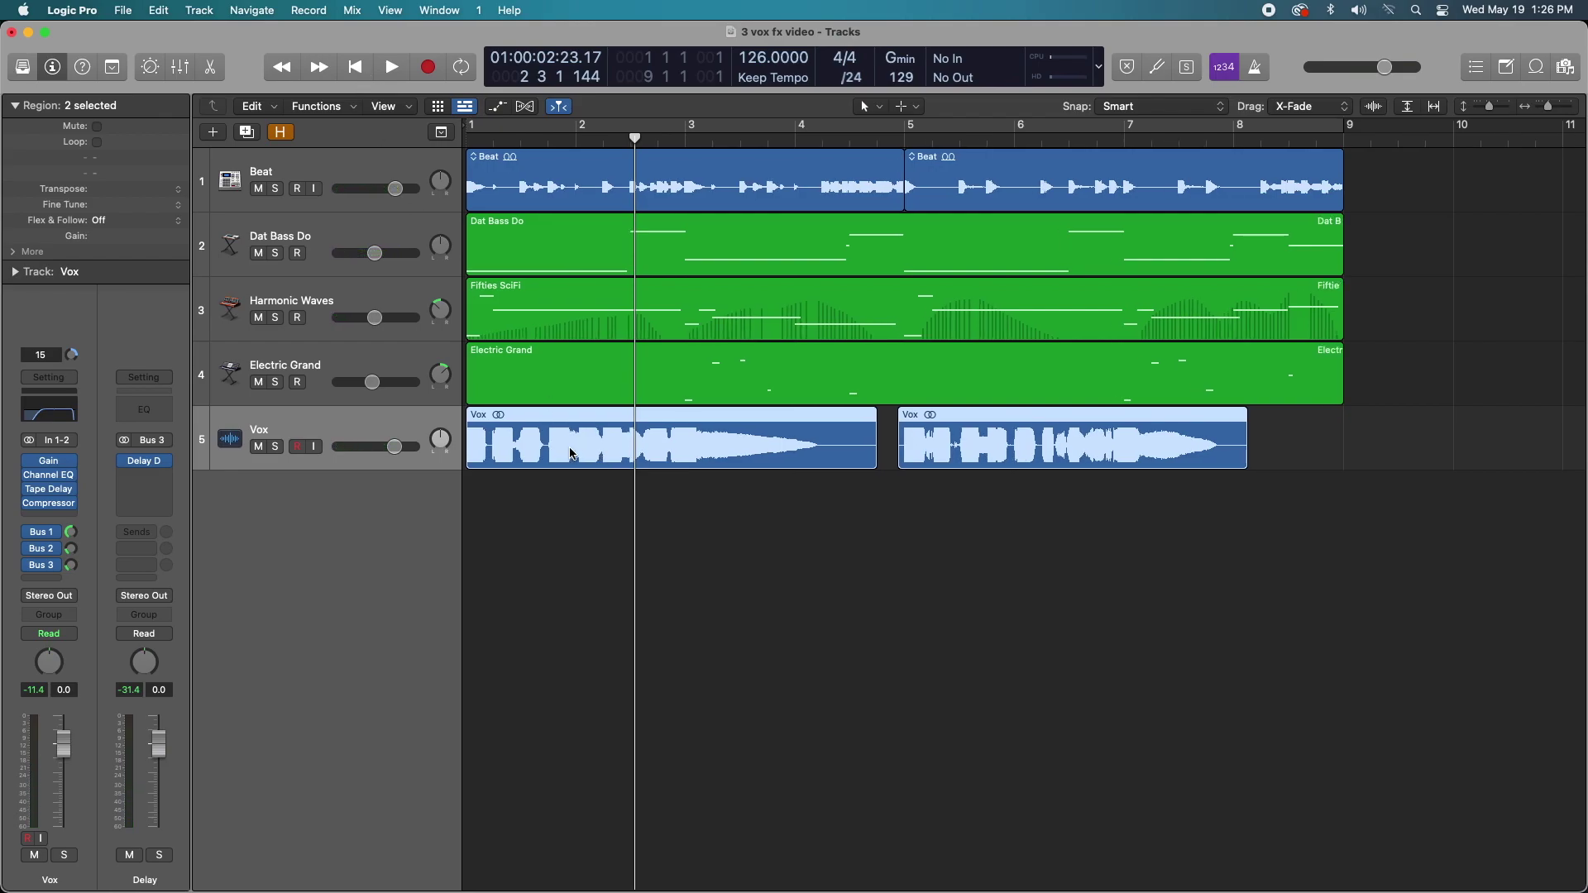
pyautogui.scroll(2, 569, 453)
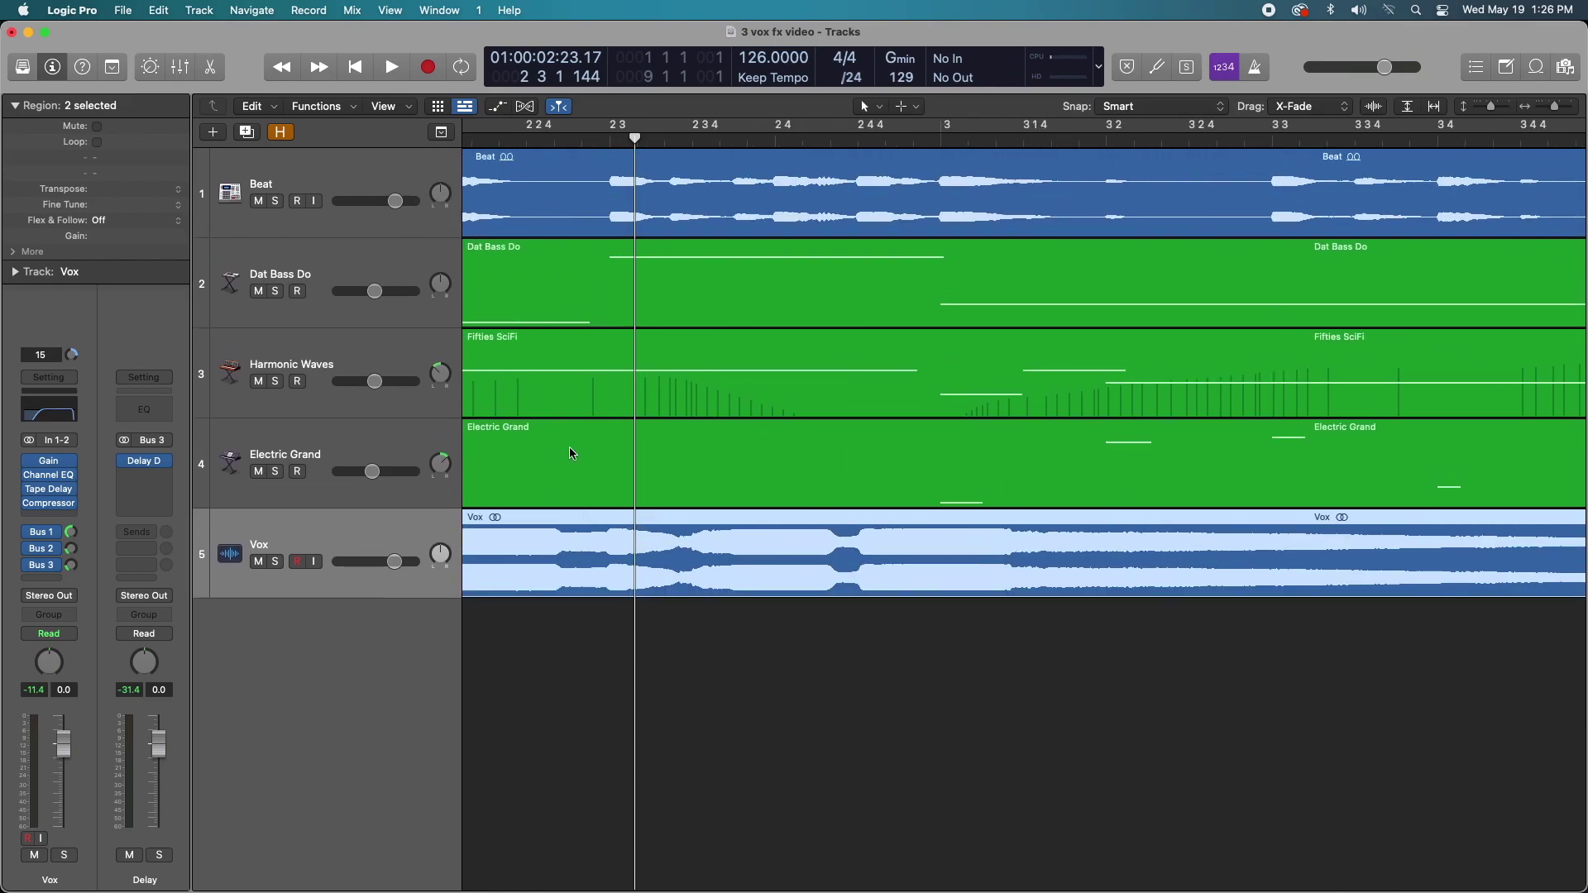
pyautogui.hscroll(-8, 569, 453)
pyautogui.hscroll(-1, 569, 453)
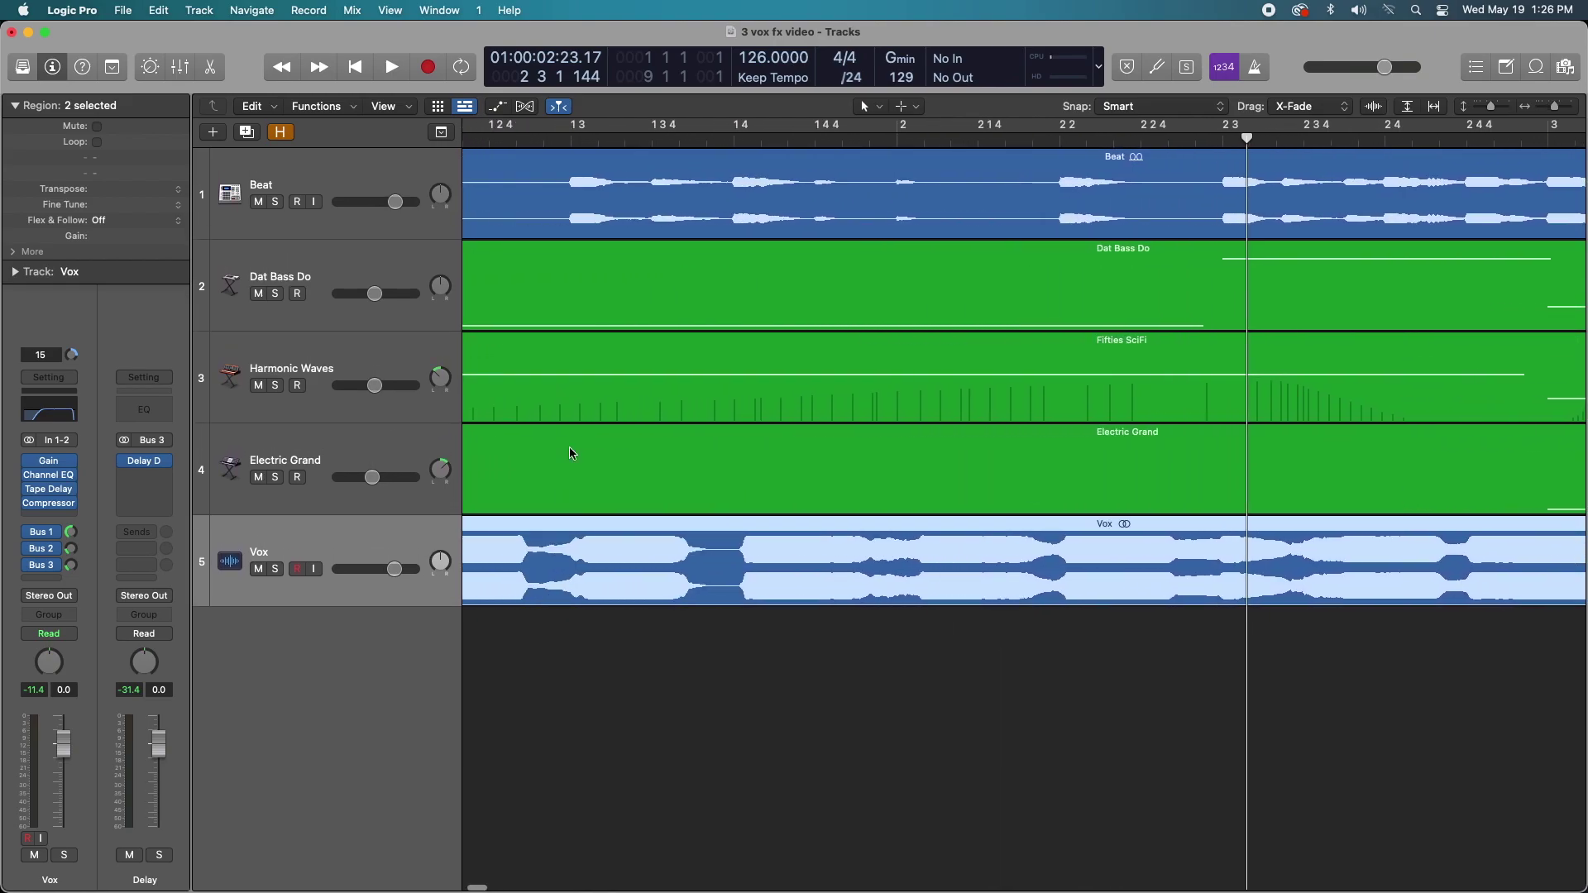
pyautogui.scroll(3, 569, 453)
pyautogui.hscroll(-4, 569, 453)
pyautogui.hscroll(-2, 568, 449)
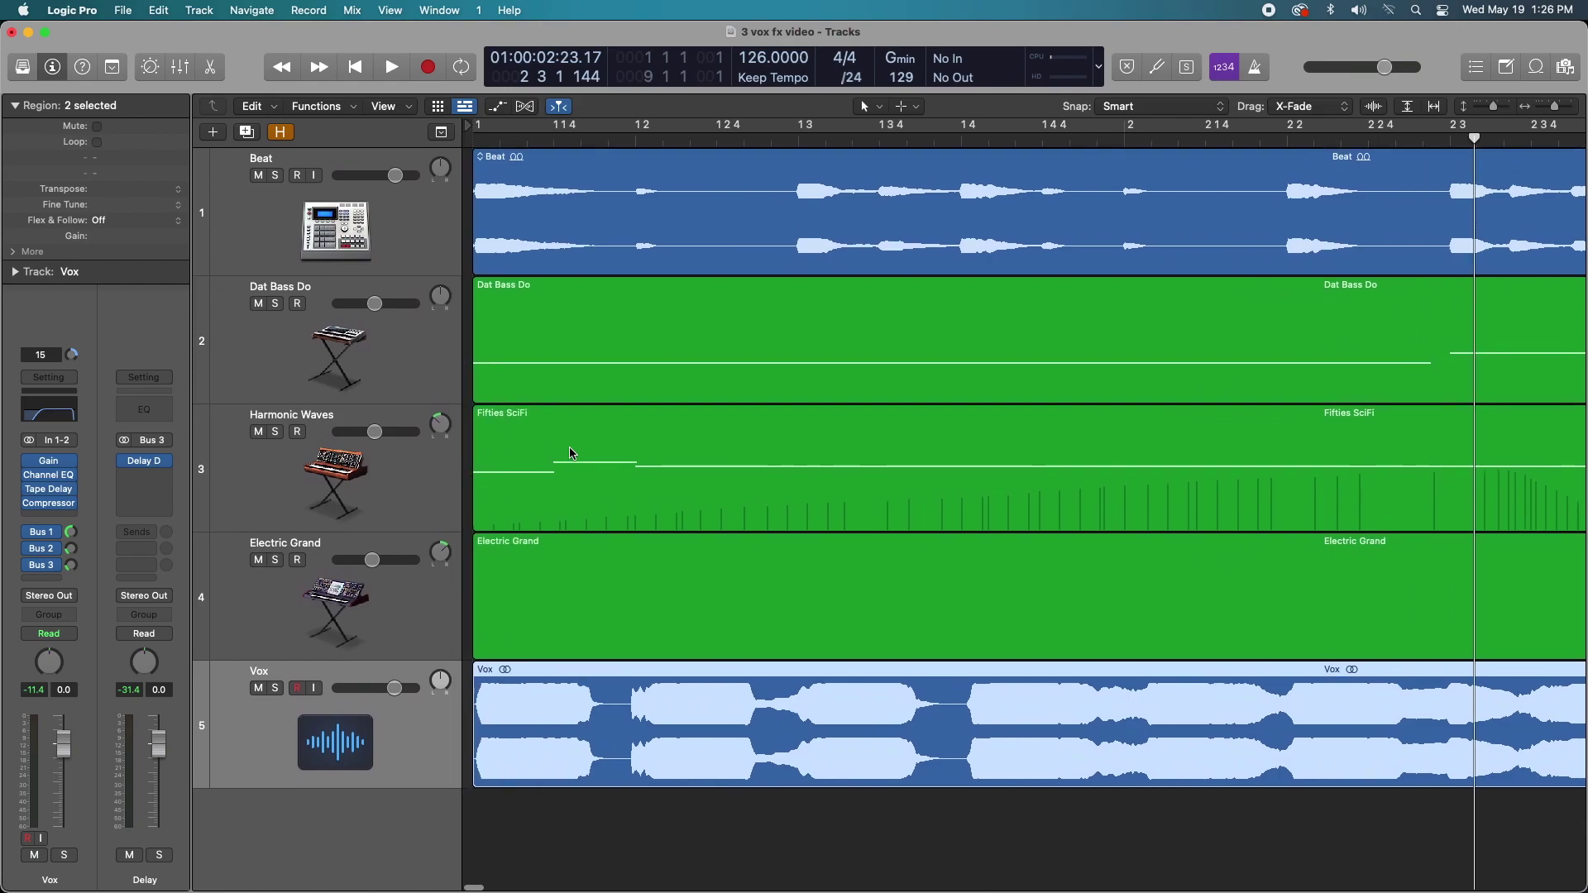
# Audition the vocal from the start, then park the playhead at bar 1 4 1.
pyautogui.press('space')
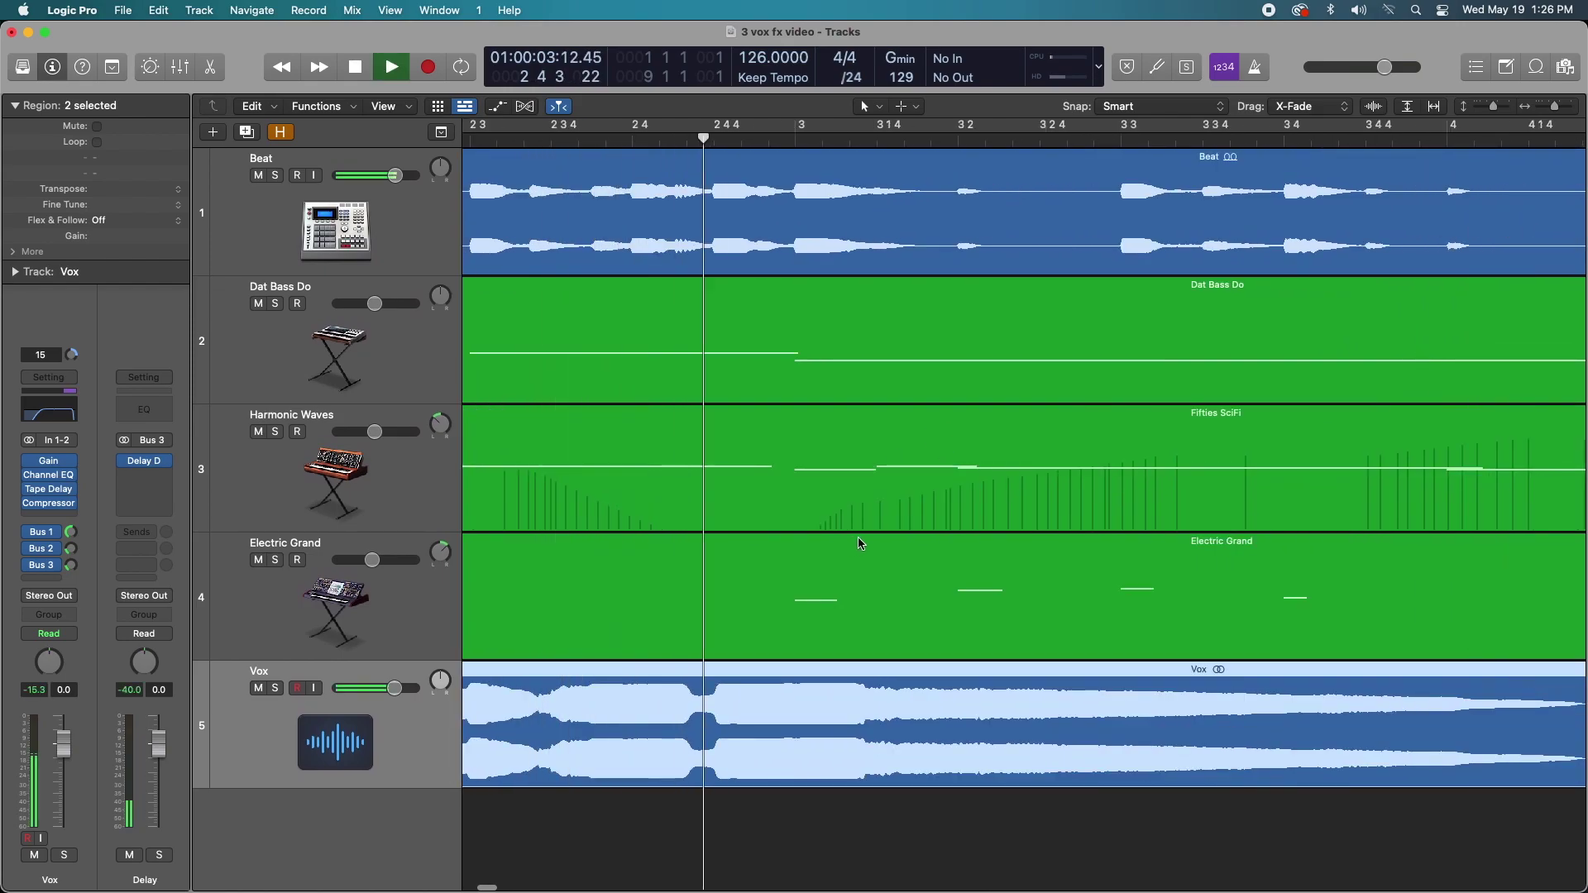
pyautogui.press('space')
pyautogui.click(355, 68)
pyautogui.press('space')
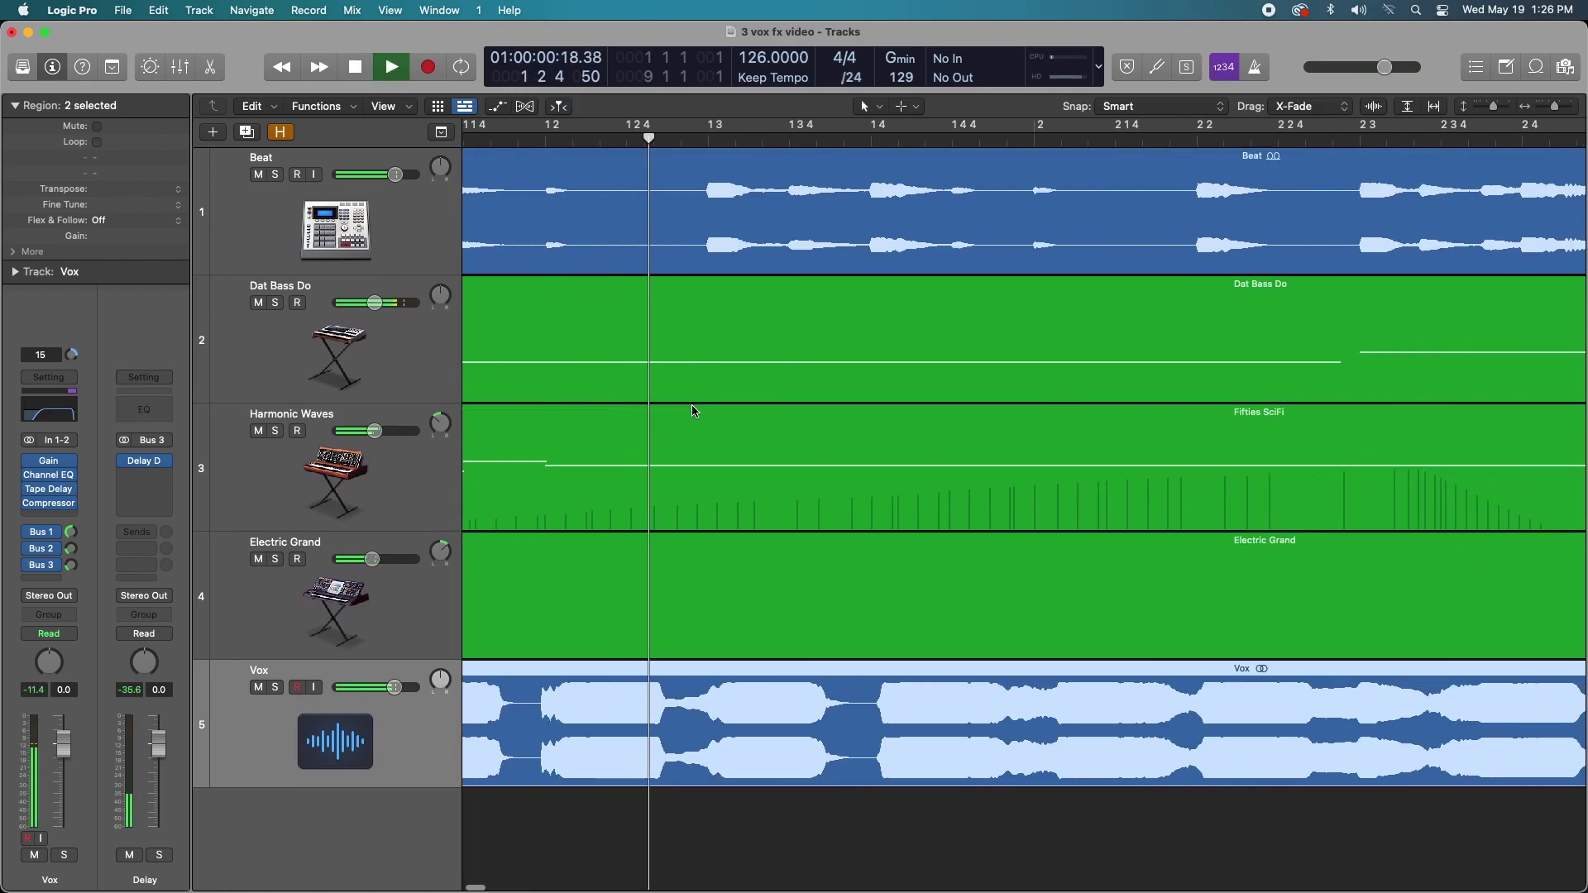
pyautogui.press('space')
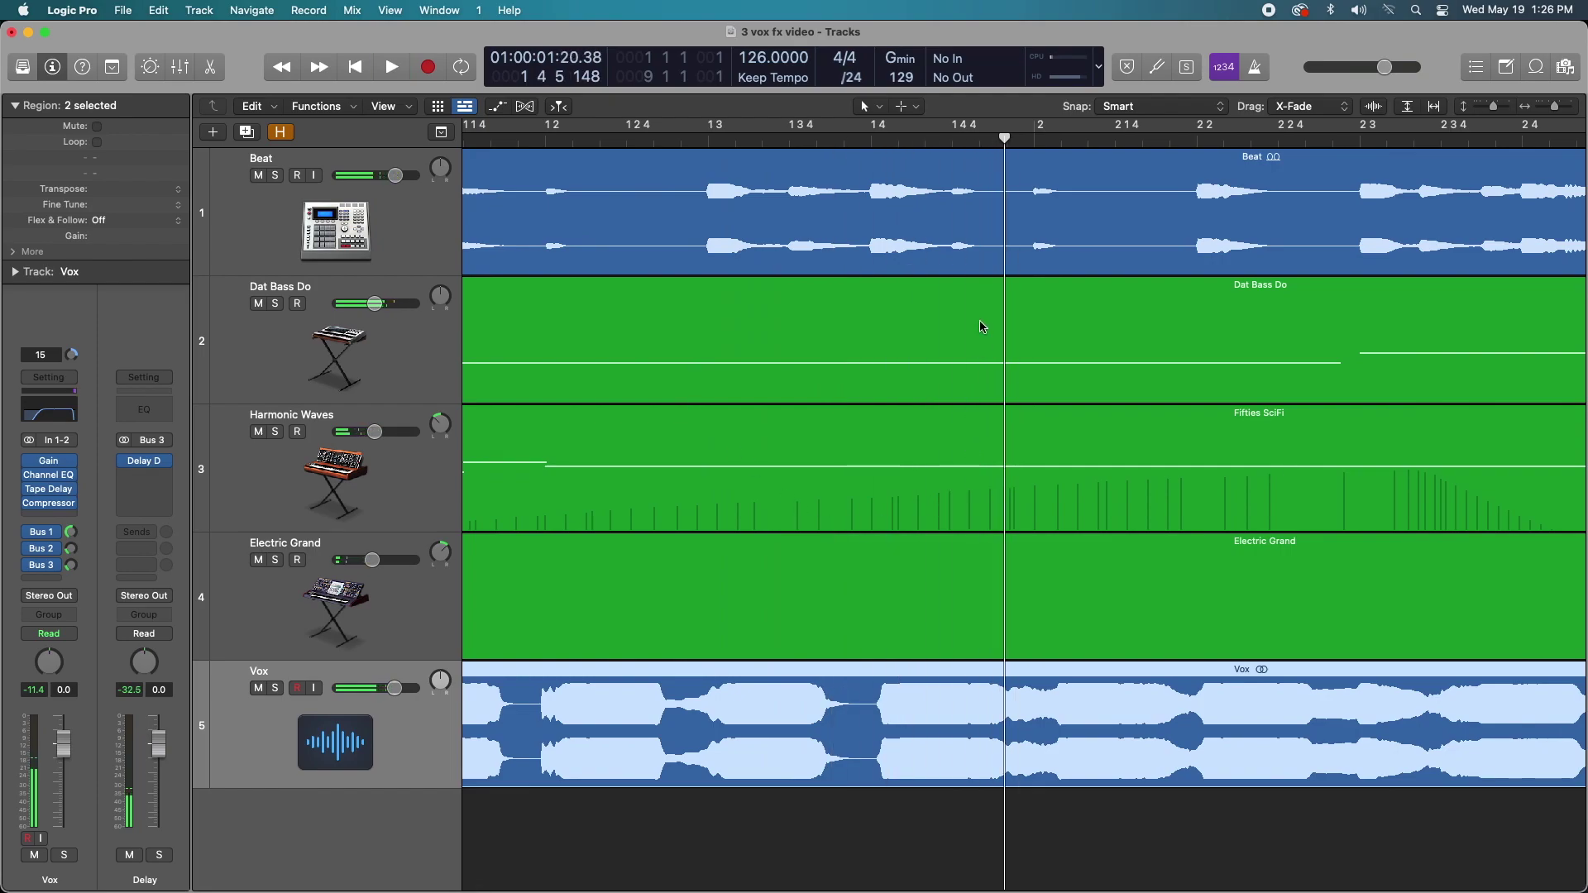
pyautogui.moveTo(1004, 142); pyautogui.dragTo(878, 165)
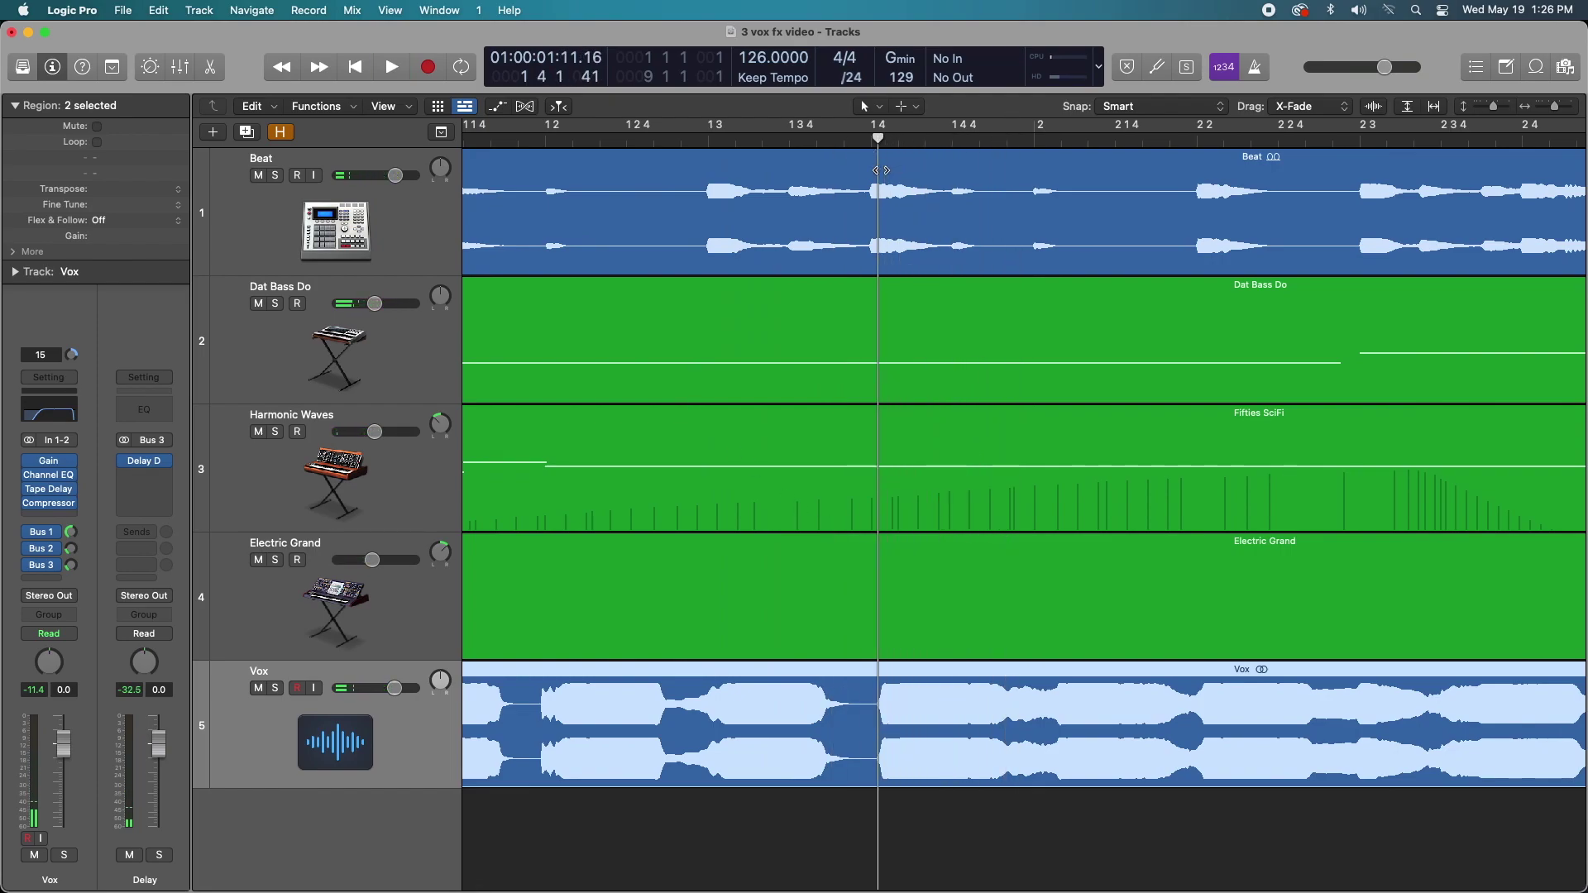
# Marquee-select a short Vox slice after bar 1 4 and add a duplicate Vox track 6.
pyautogui.click(902, 106)
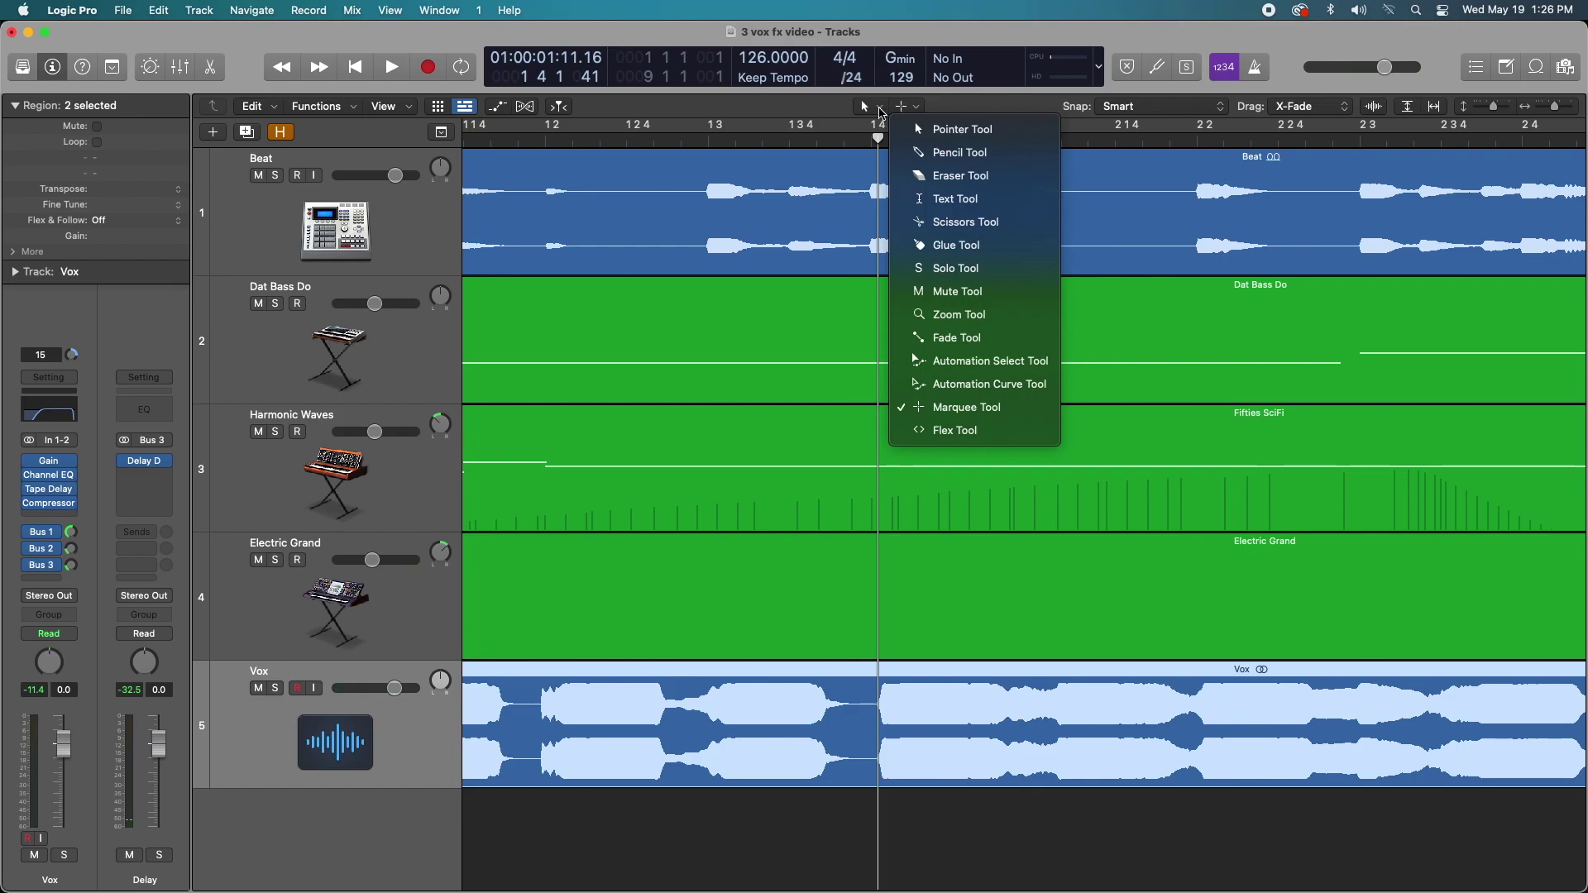
pyautogui.click(819, 106)
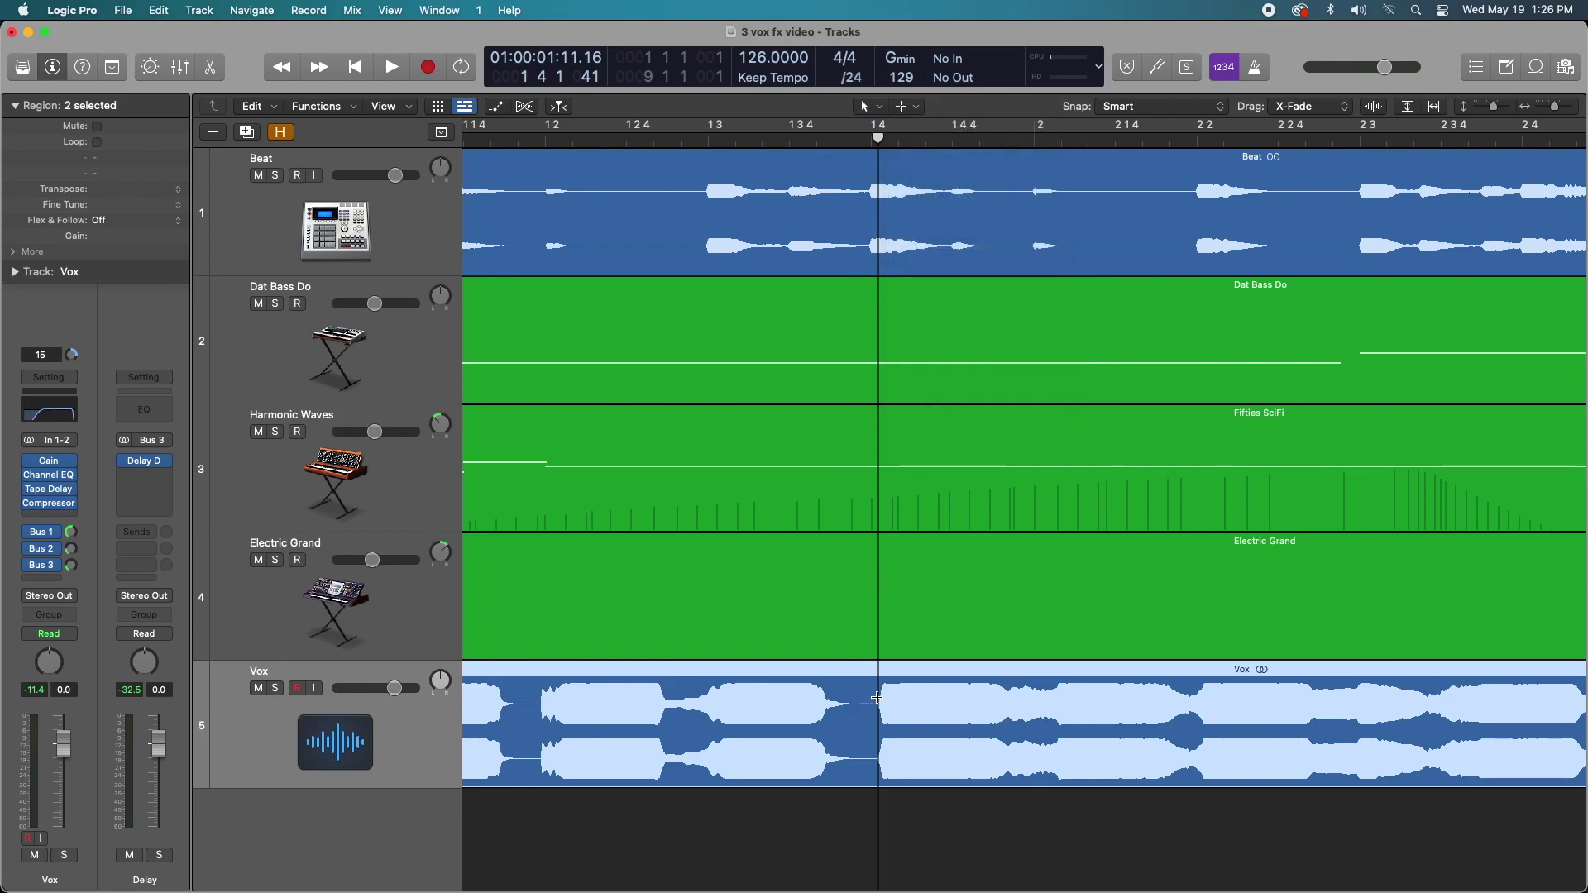
pyautogui.moveTo(876, 697); pyautogui.dragTo(969, 703)
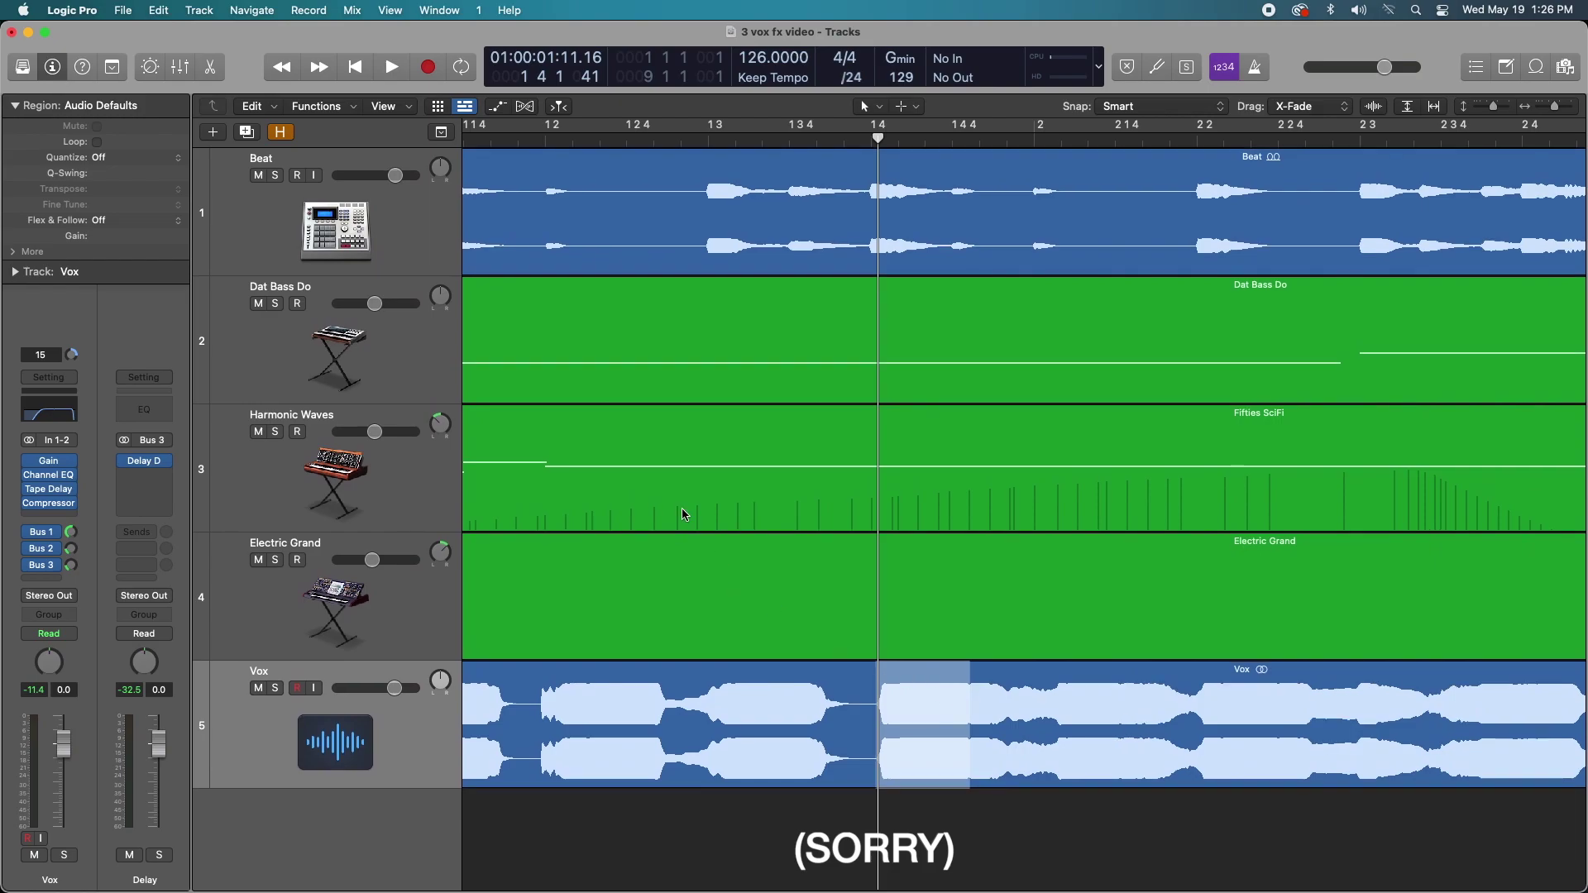
pyautogui.click(255, 138)
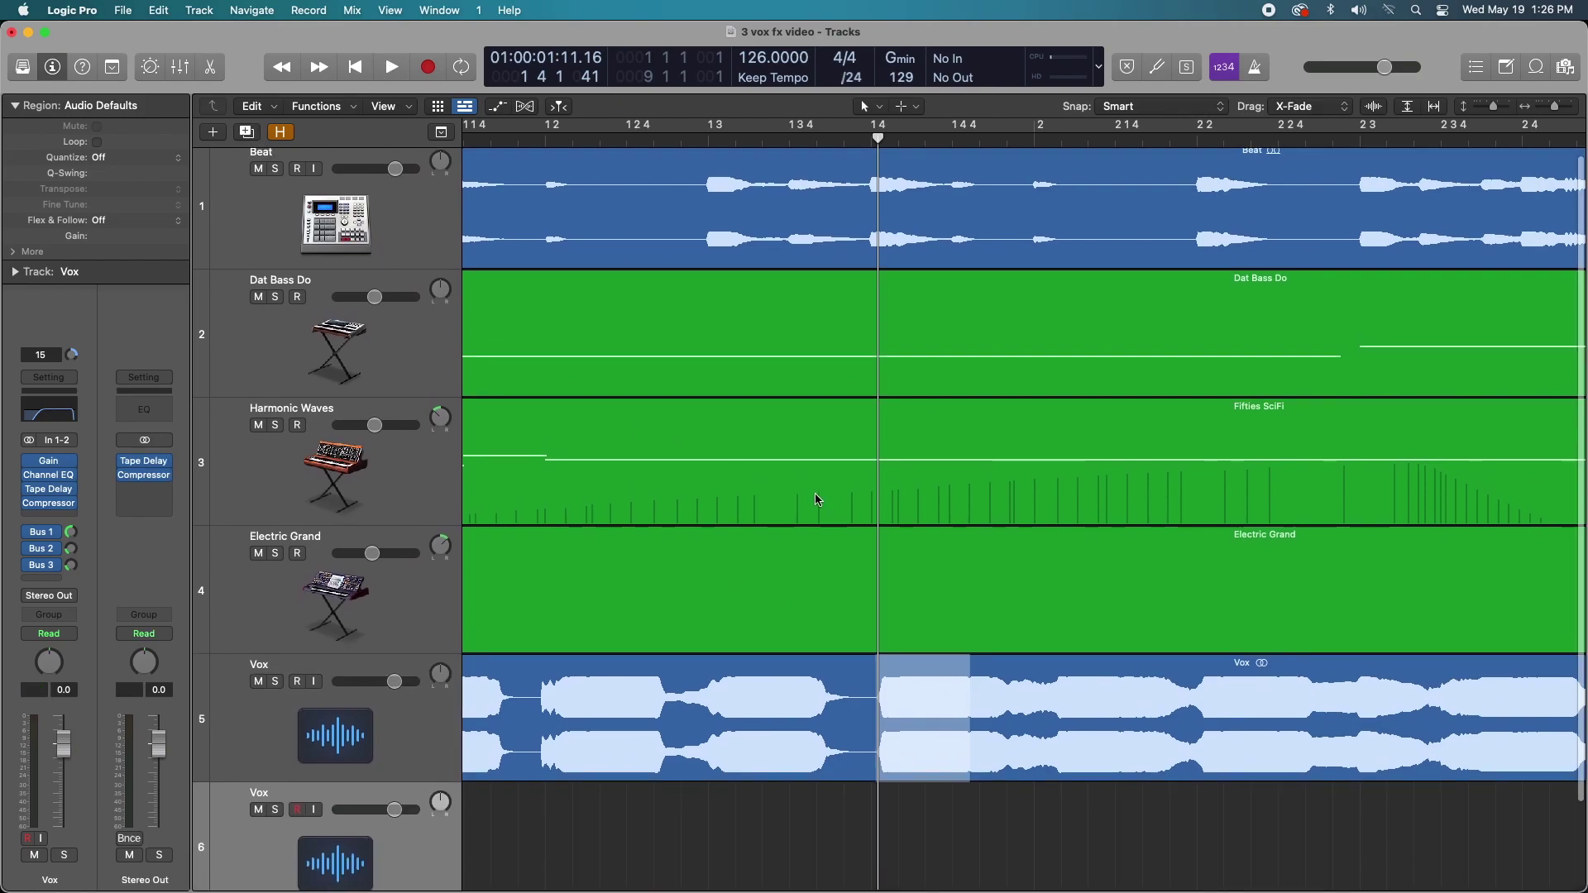
pyautogui.scroll(-3, 910, 579)
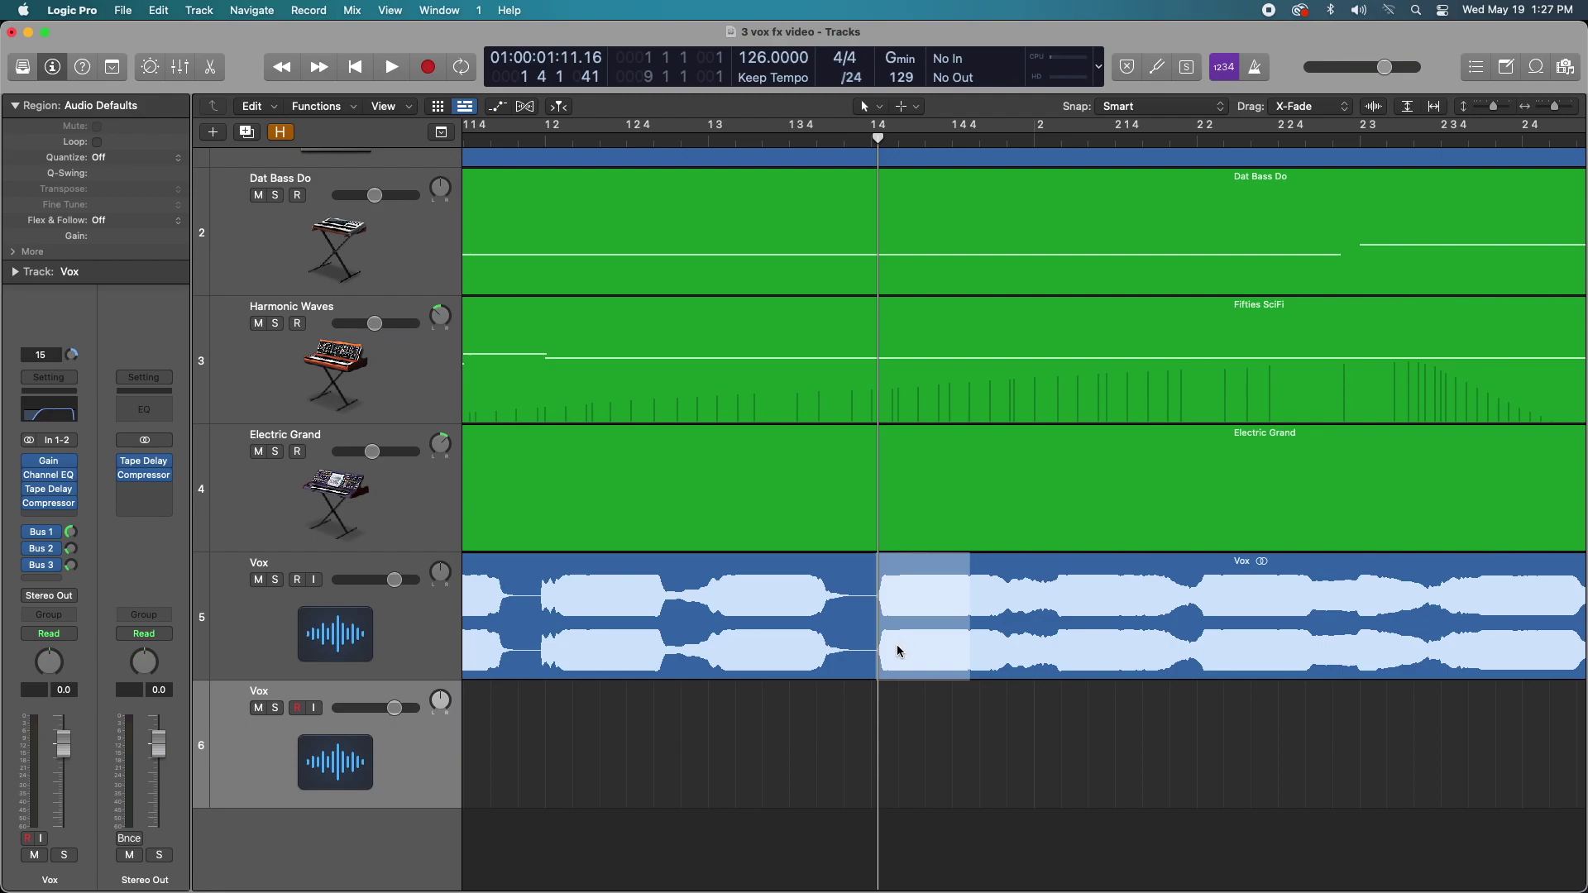
# Copy the vocal slice onto track 6, shorten Vox.59 and slide it slightly earlier.
pyautogui.moveTo(893, 653); pyautogui.dragTo(901, 734)
pyautogui.press('alt')
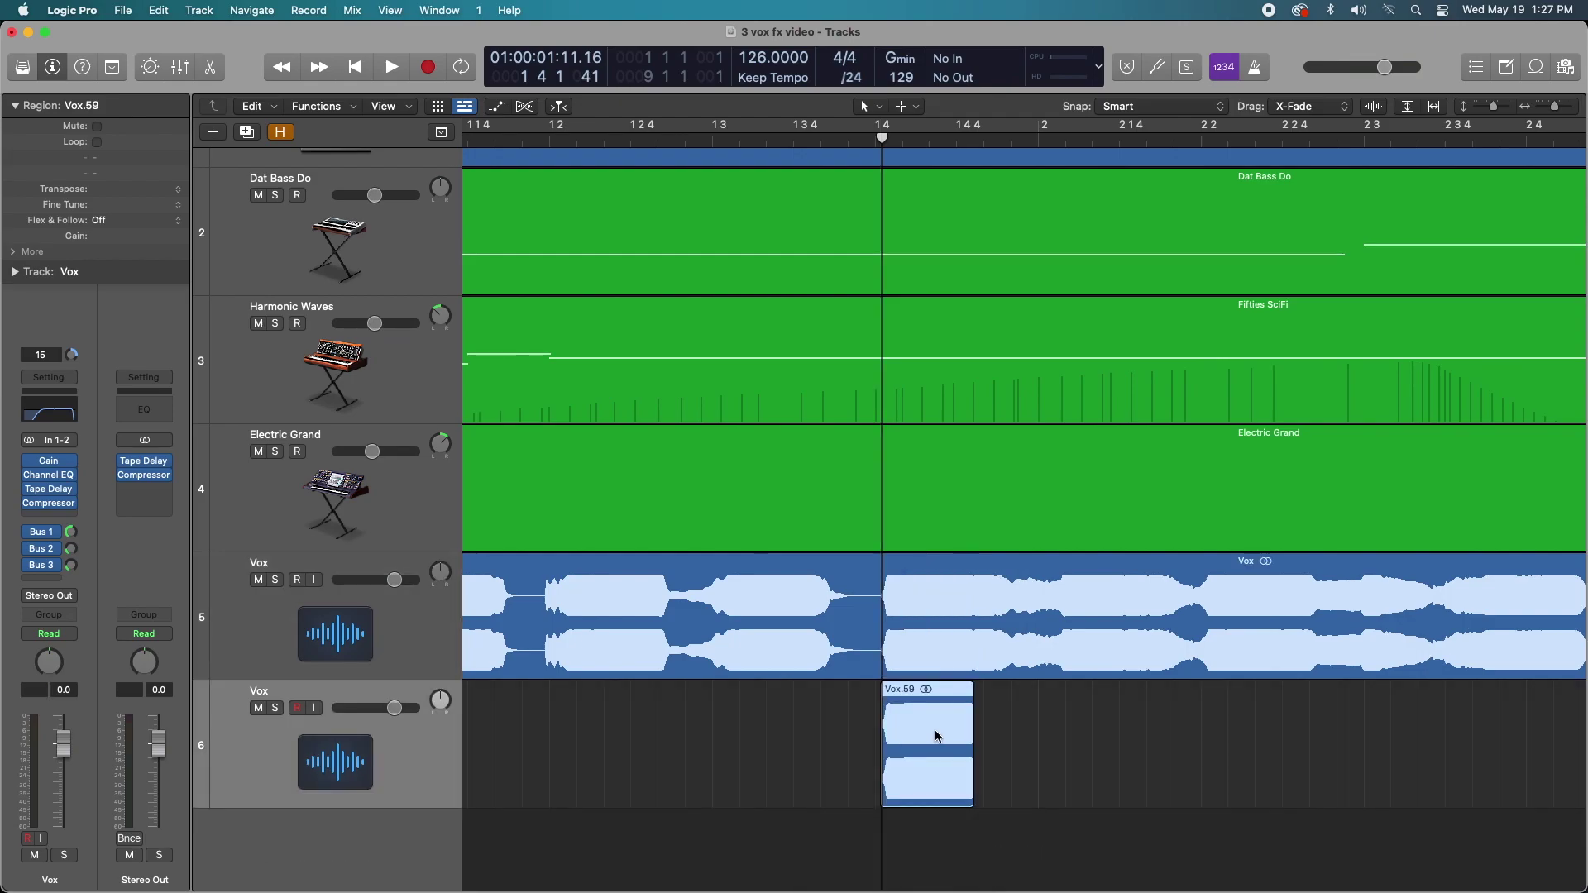
pyautogui.moveTo(972, 795); pyautogui.dragTo(910, 798)
pyautogui.keyDown('ctrl'); pyautogui.keyDown('alt'); pyautogui.click(904, 749); pyautogui.keyUp('alt'); pyautogui.keyUp('ctrl')
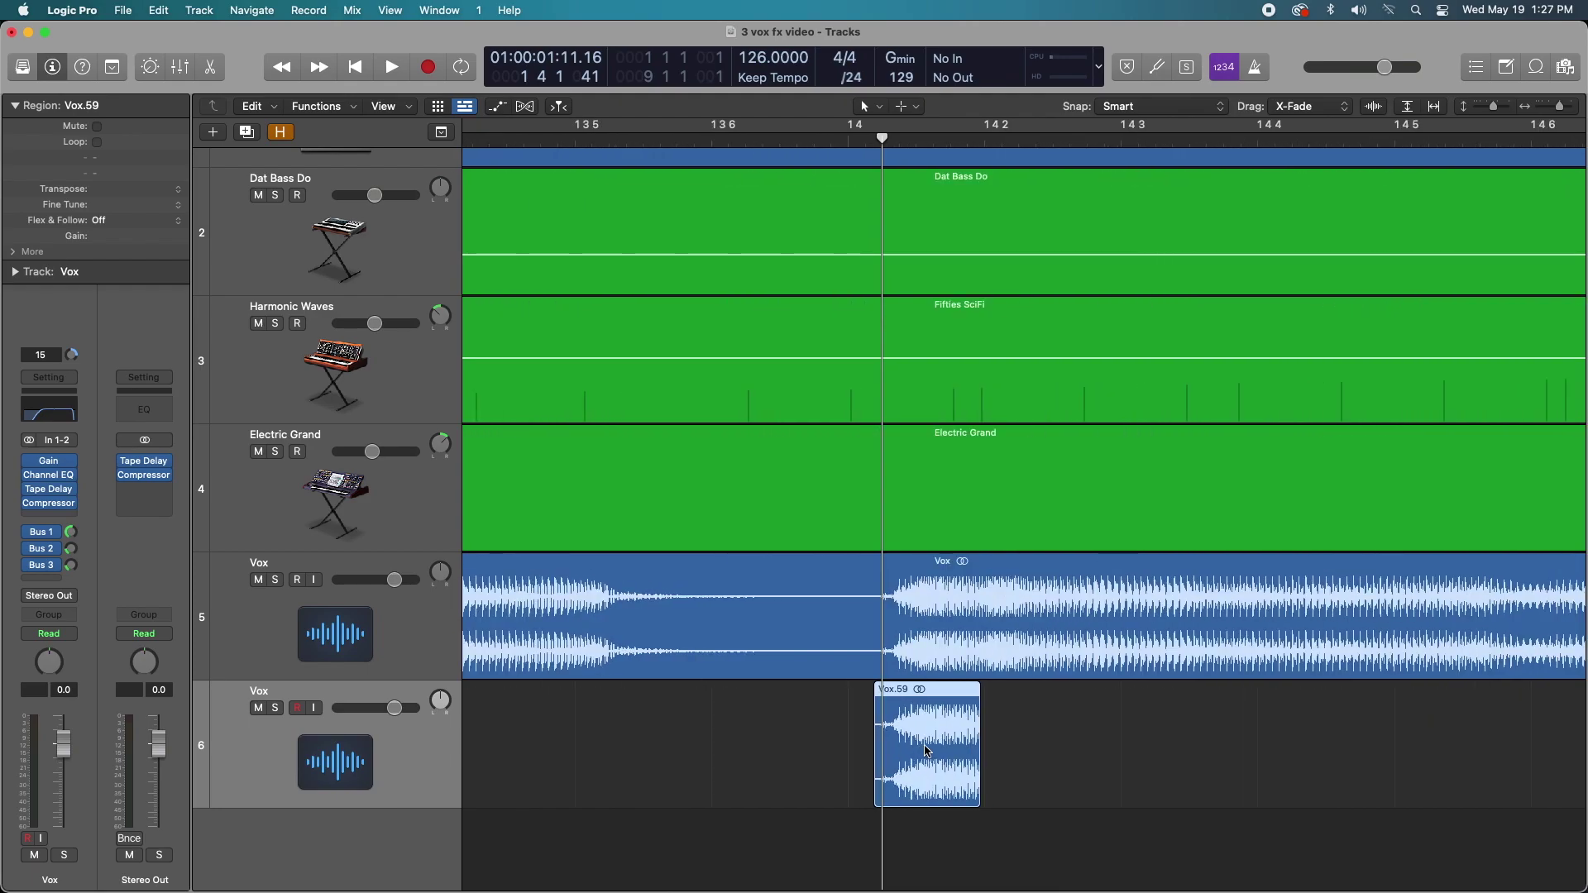
pyautogui.moveTo(926, 750); pyautogui.dragTo(752, 755)
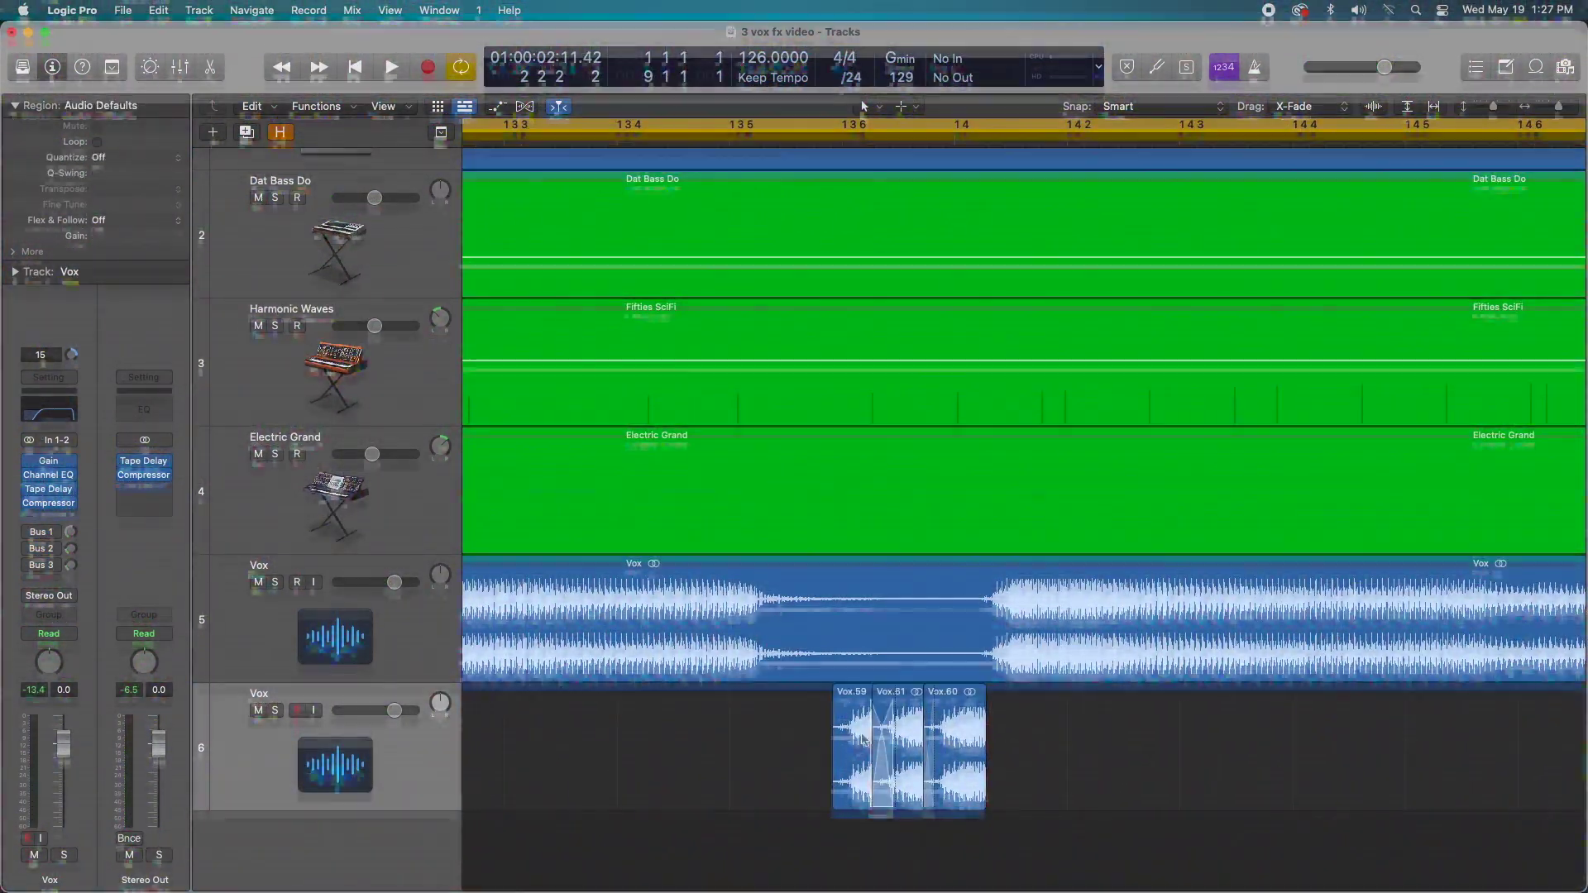
# Position and trim the Vox.60 copy to complete the three-slice stutter, then audition it.
pyautogui.moveTo(948, 750); pyautogui.dragTo(946, 750)
pyautogui.press('space')
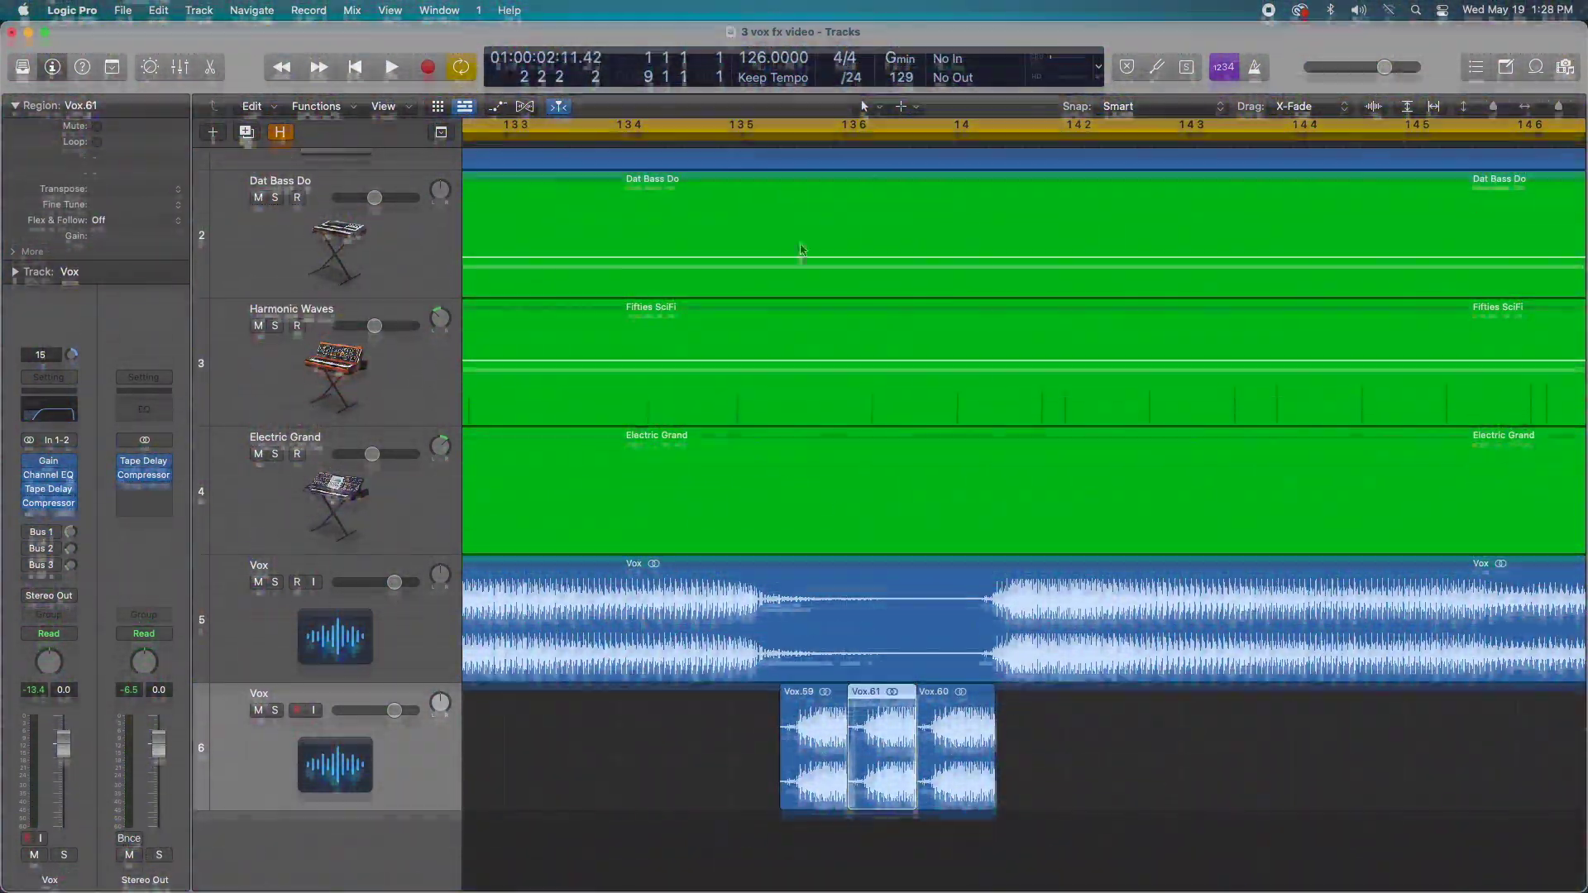
pyautogui.press('super+Left')
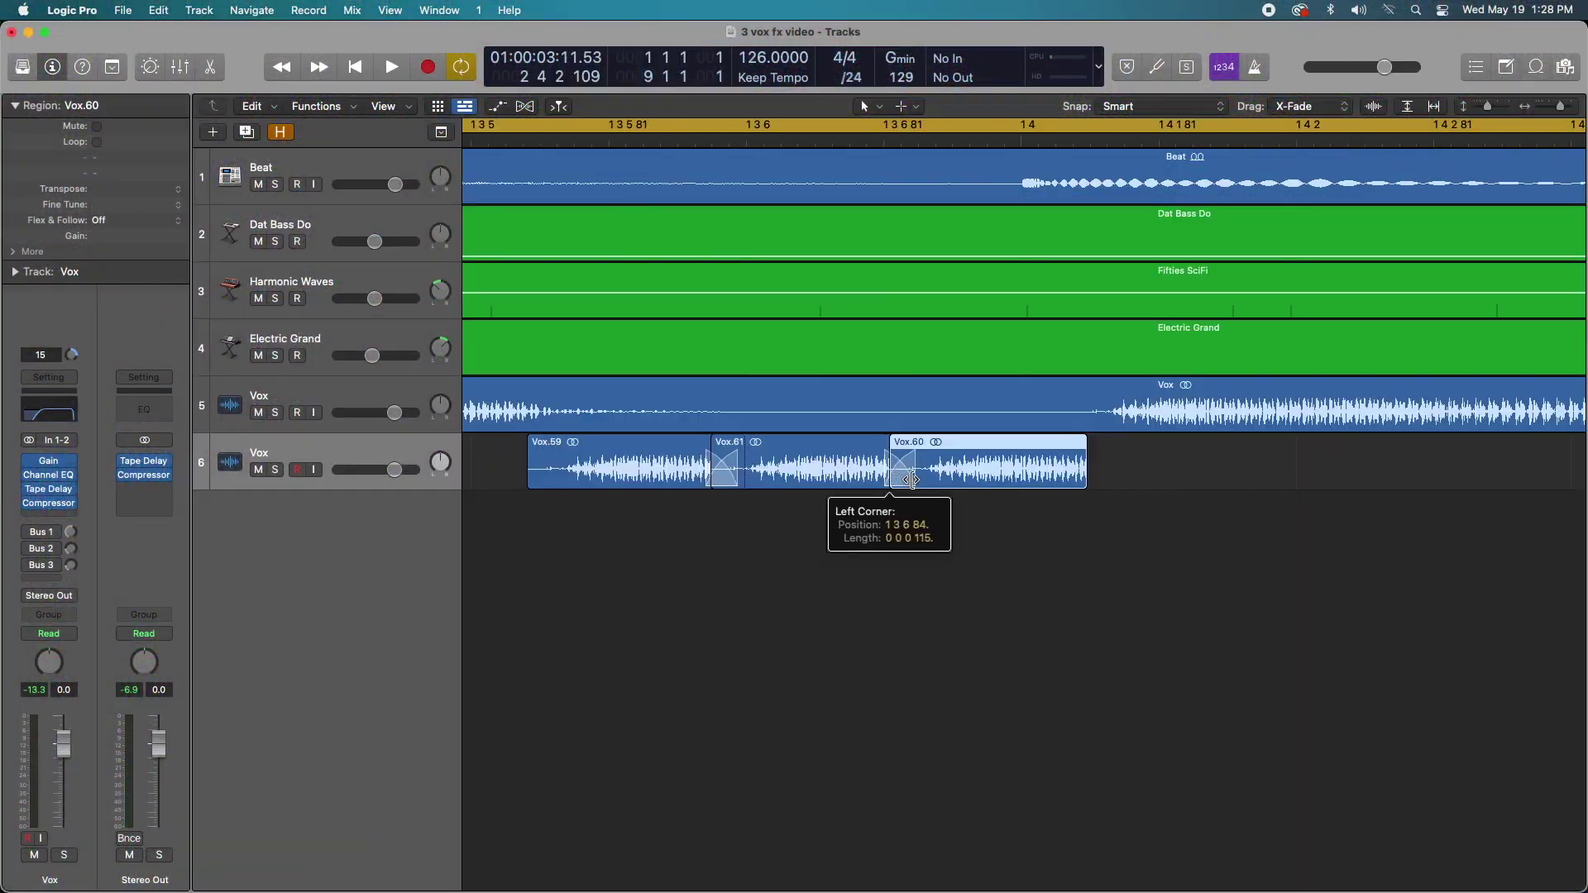
pyautogui.moveTo(1080, 478); pyautogui.dragTo(1104, 478)
pyautogui.press('super+Left')
pyautogui.press('super+Left')
pyautogui.press('space')
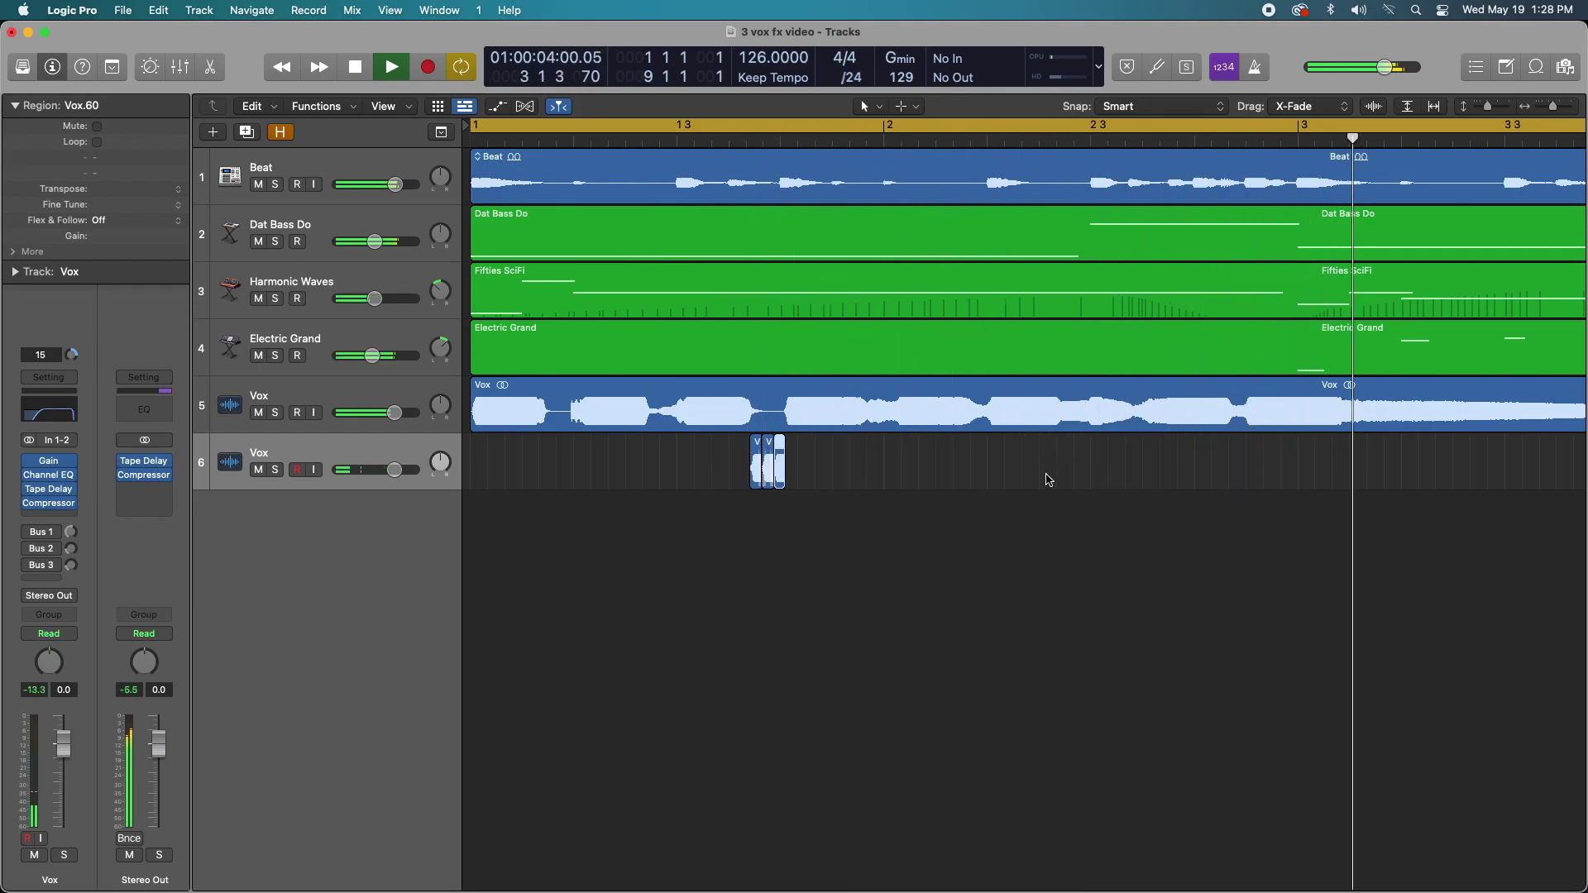
# Stop, zoom out to the whole song with the Zoom tool, and play from bar 1.
pyautogui.press('space')
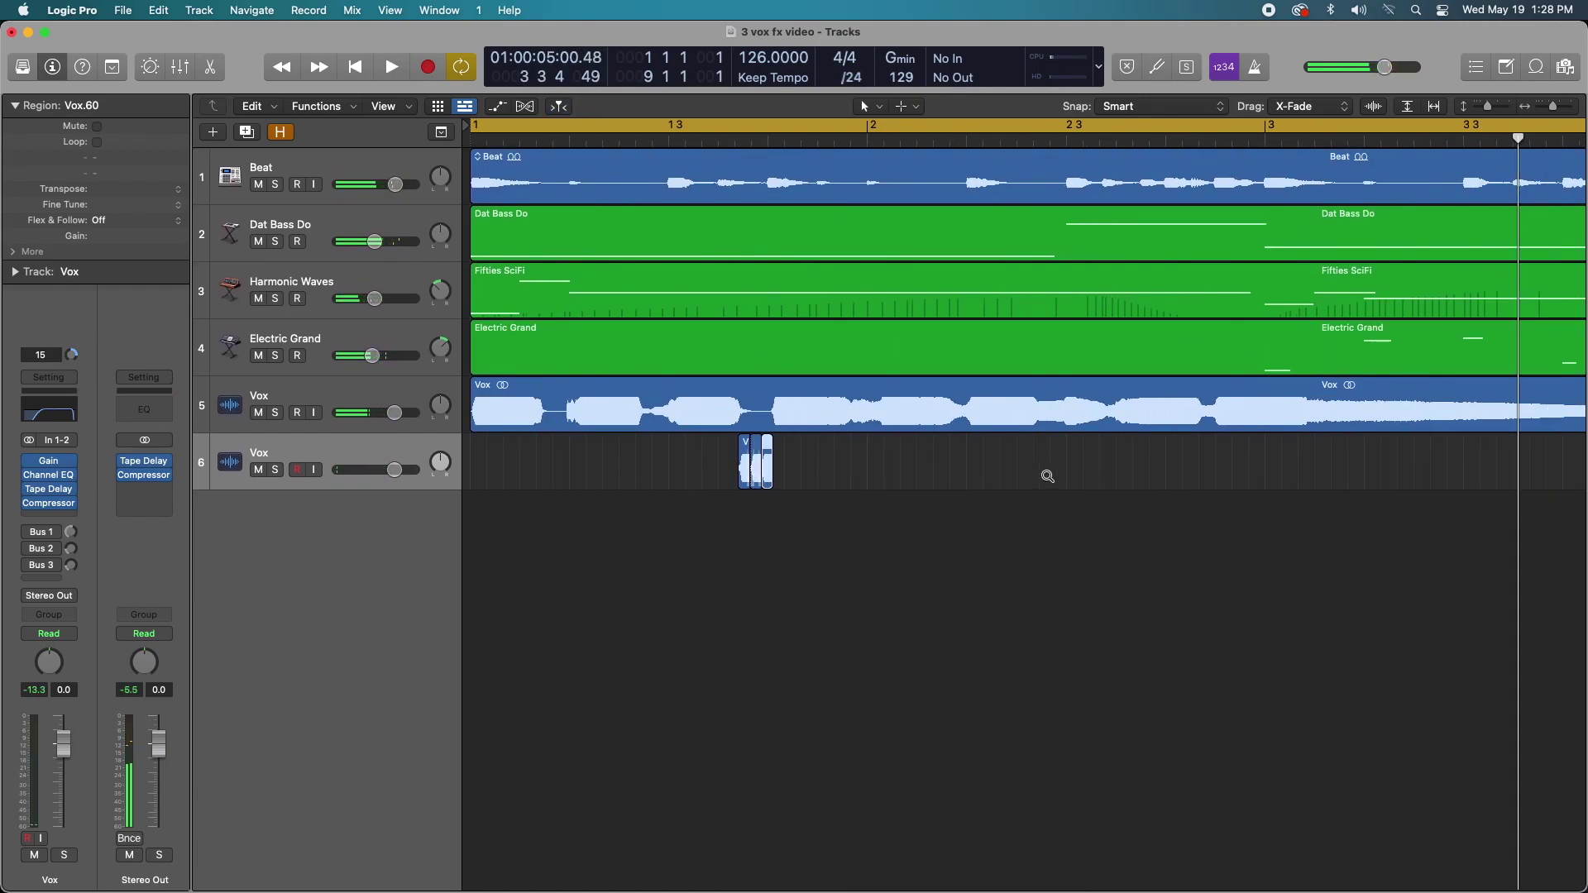
pyautogui.keyDown('ctrl'); pyautogui.keyDown('alt'); pyautogui.click(1047, 477); pyautogui.keyUp('alt'); pyautogui.keyUp('ctrl')
pyautogui.keyDown('ctrl'); pyautogui.keyDown('alt'); pyautogui.click(1047, 476); pyautogui.keyUp('alt'); pyautogui.keyUp('ctrl')
pyautogui.hscroll(3, 1026, 470)
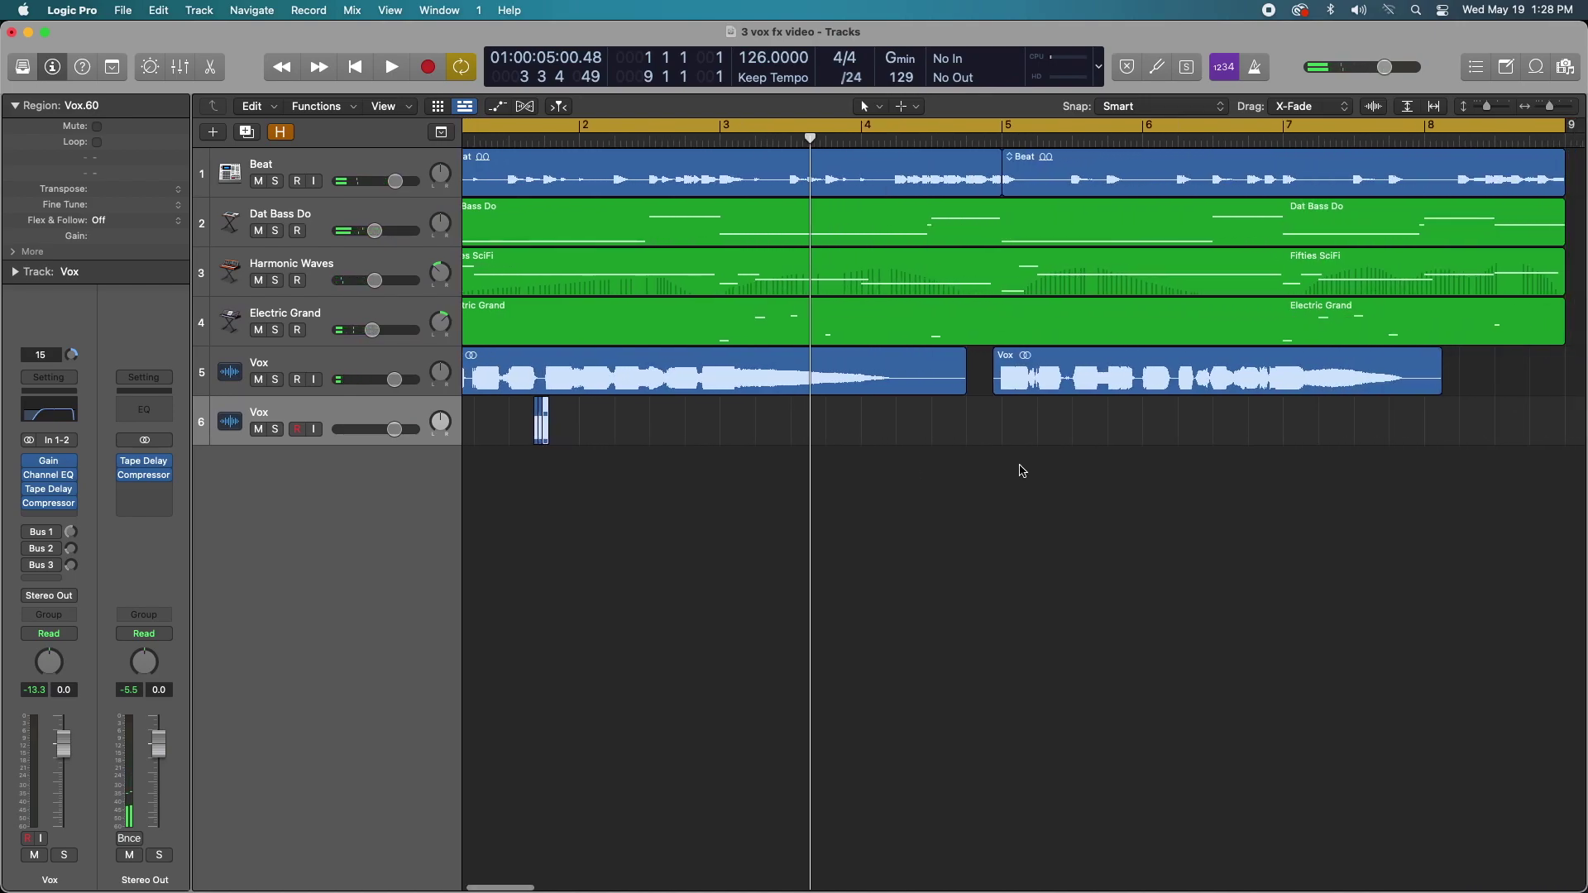
pyautogui.press('space')
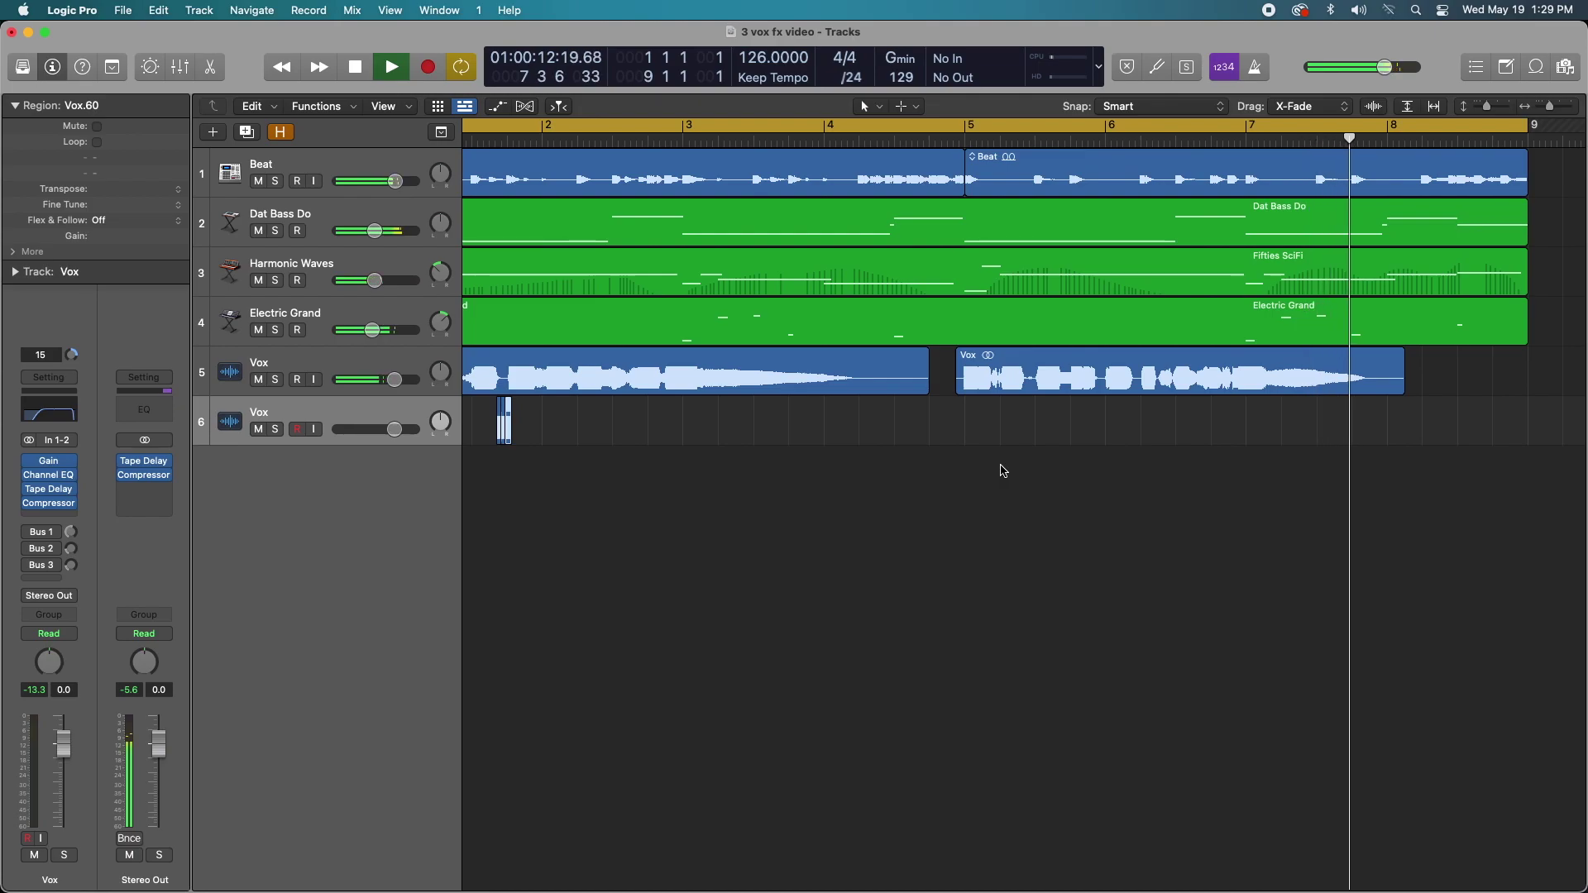
# Move the playhead to bar 5 and audition that section.
pyautogui.press('space')
pyautogui.click(720, 142)
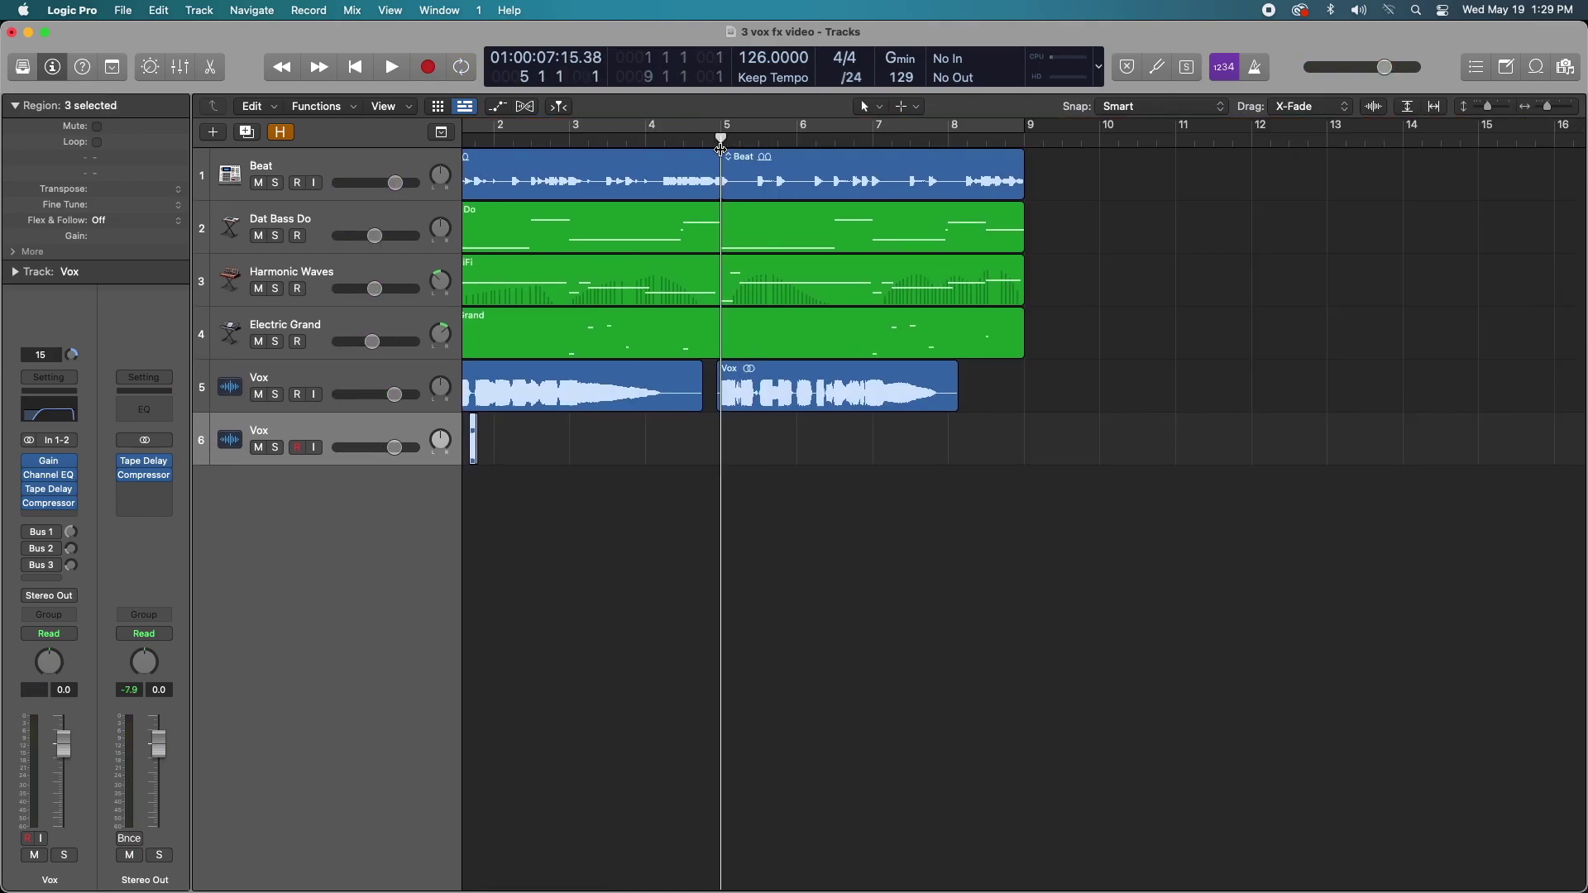
pyautogui.press('space')
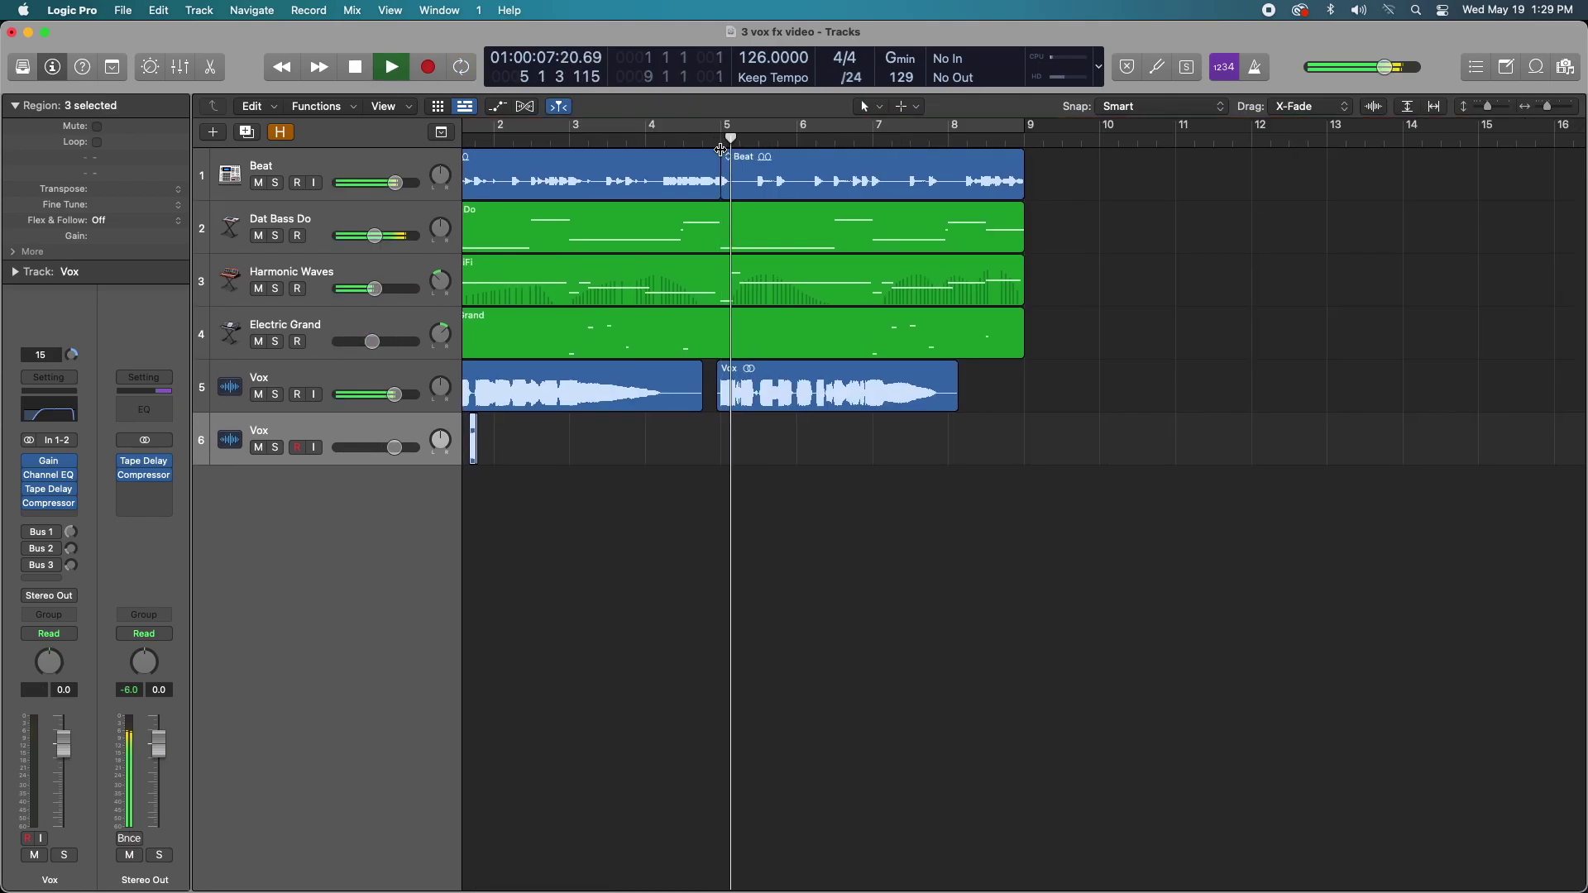
pyautogui.press('space')
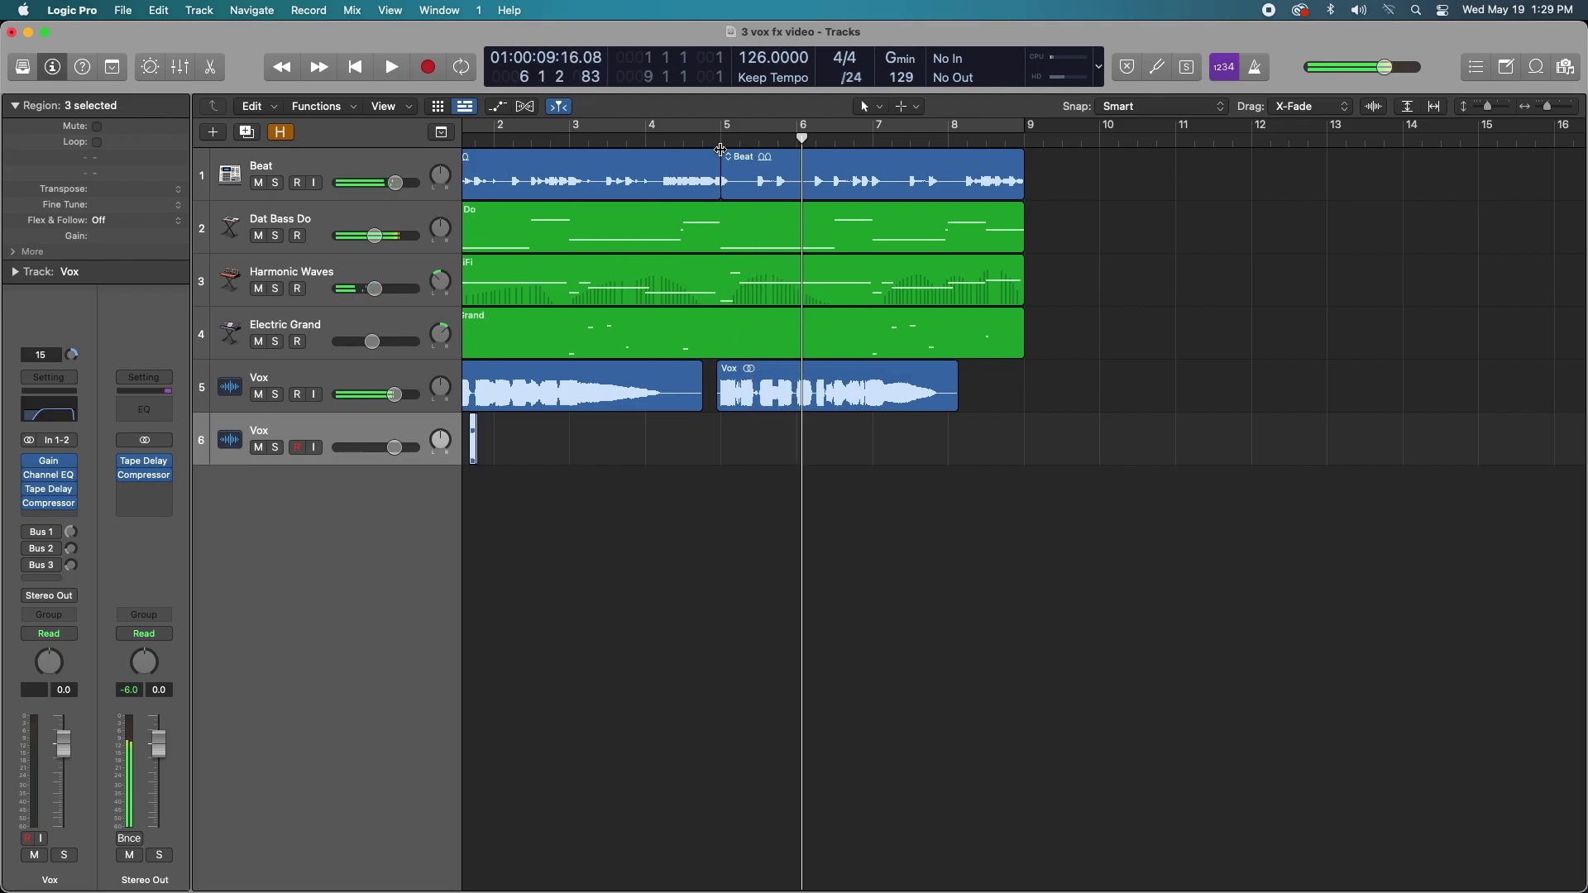
# Mark a tiny Vox slice and copy it onto track 6 just before bar 6.
pyautogui.scroll(10, 720, 150)
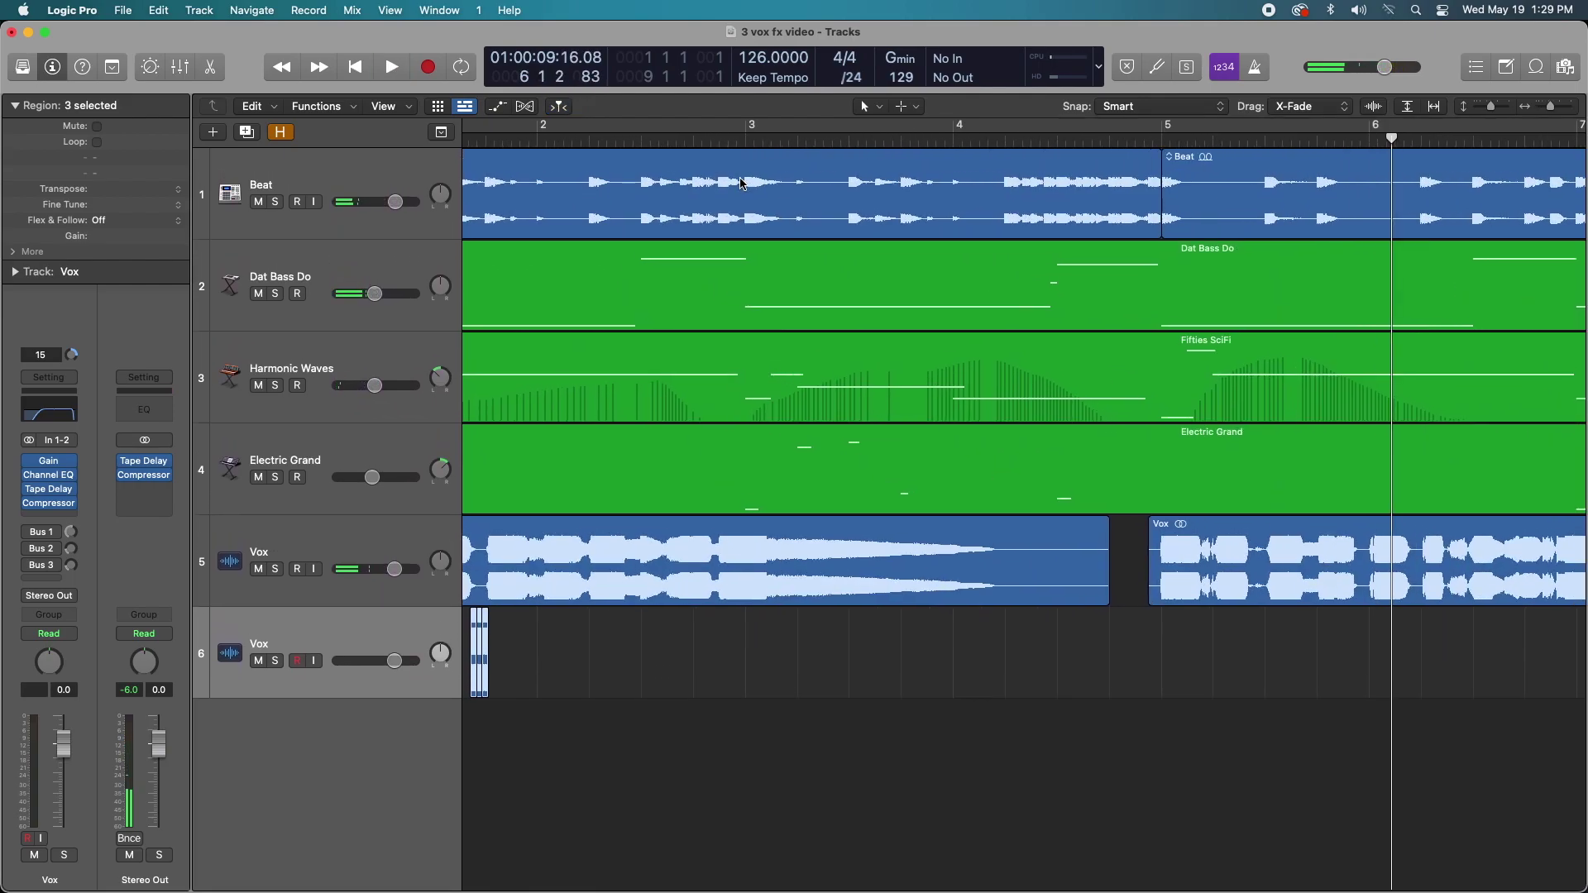
pyautogui.scroll(10, 742, 183)
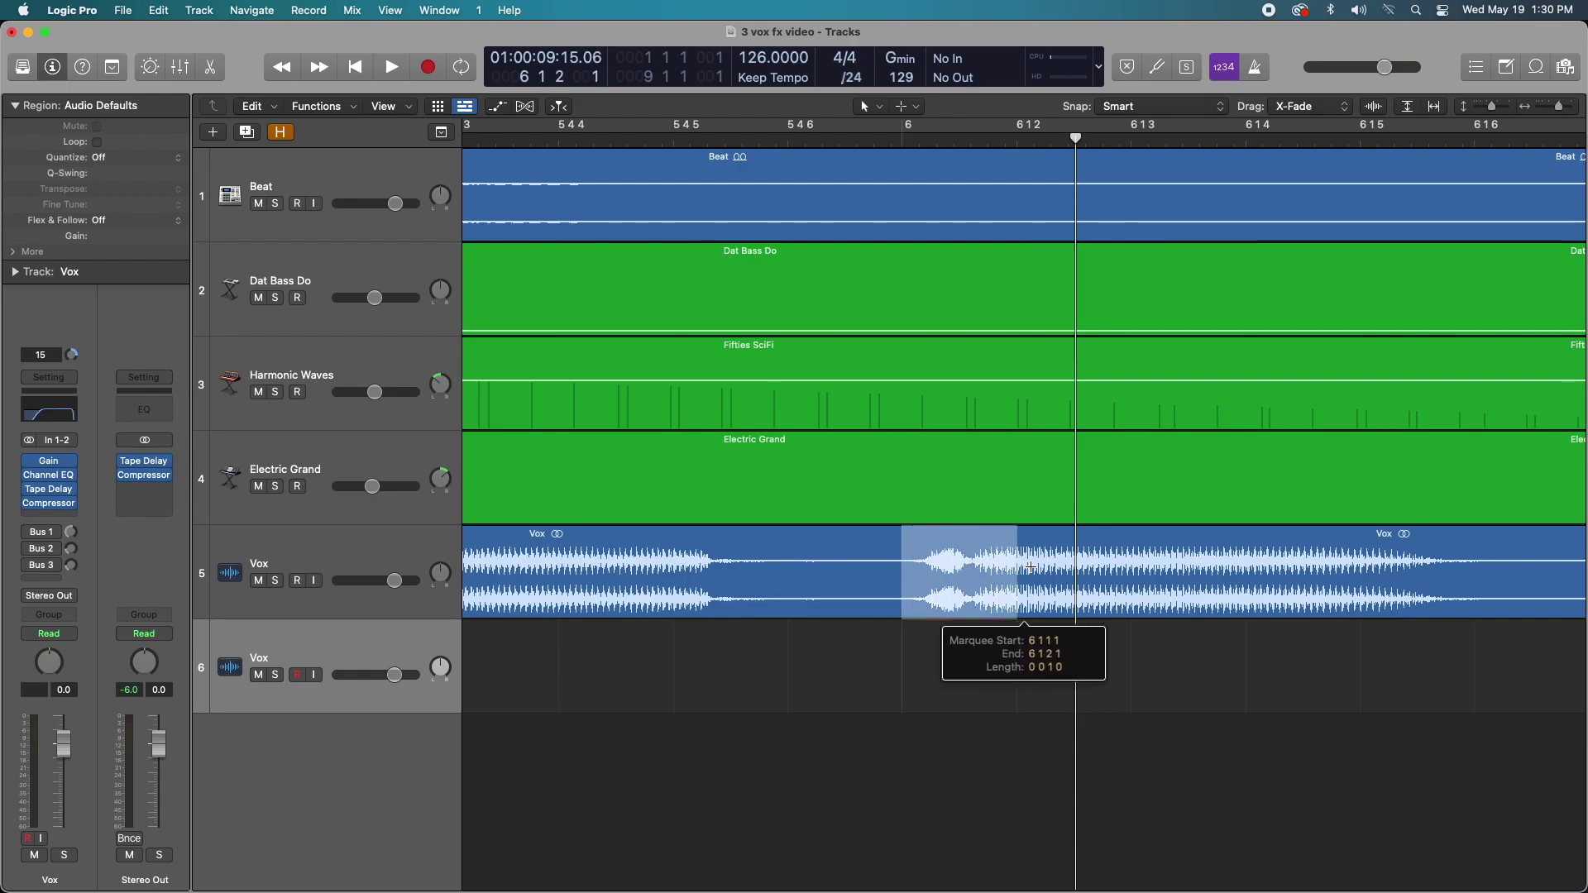
pyautogui.moveTo(1029, 567); pyautogui.dragTo(1059, 566)
pyautogui.moveTo(966, 584); pyautogui.dragTo(862, 641)
pyautogui.scroll(-3, 957, 688)
pyautogui.scroll(-5, 863, 639)
# Play the song to audition the glitch clips on track 6, then stop.
pyautogui.scroll(-5, 862, 639)
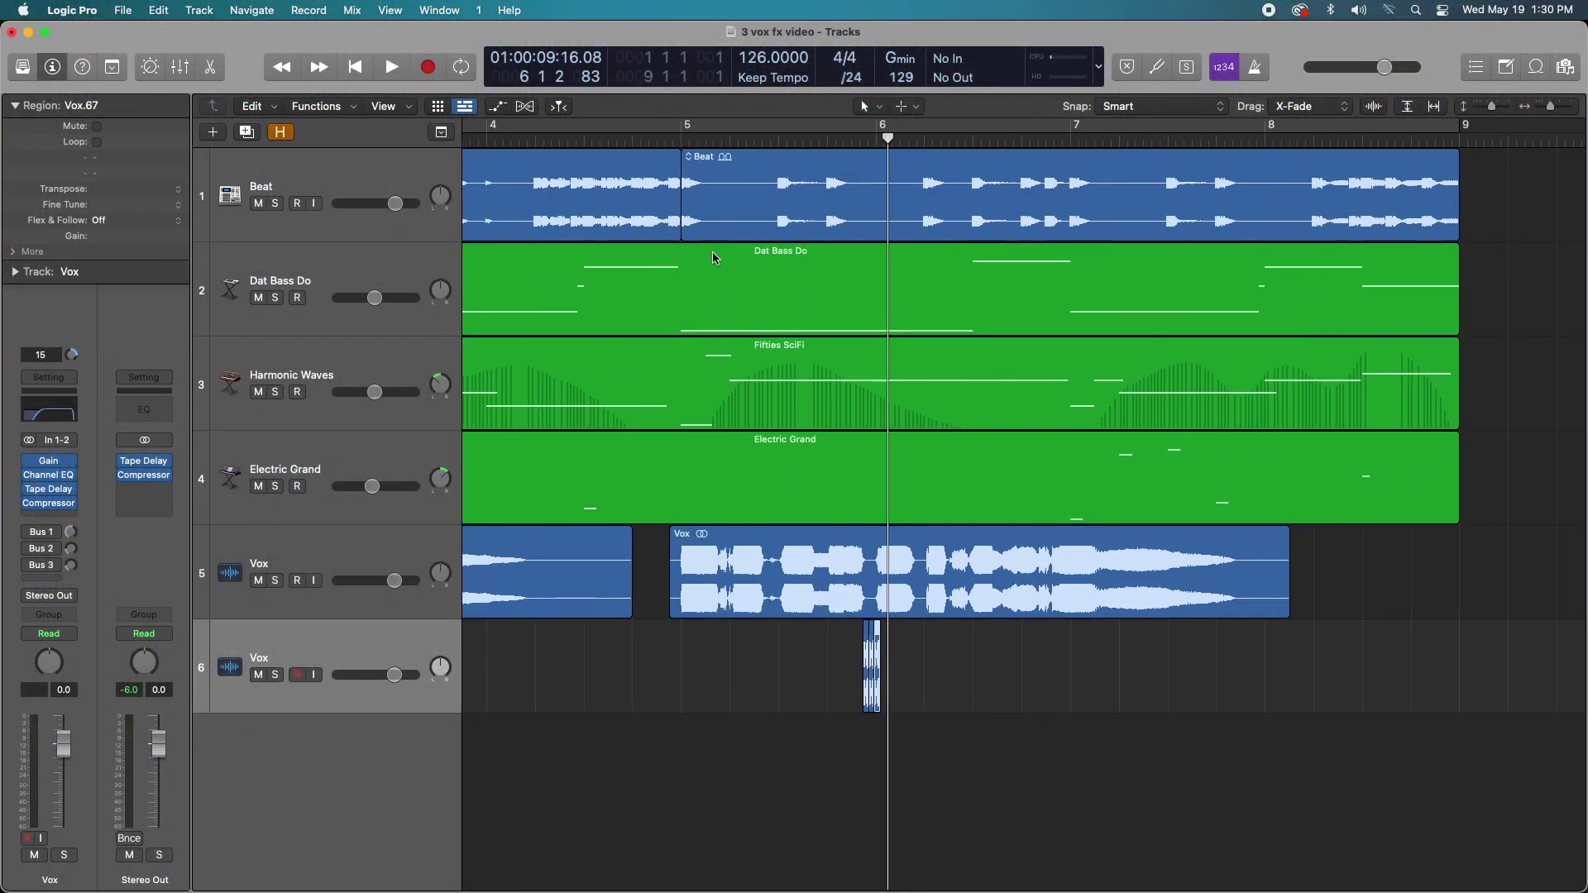
pyautogui.press('space')
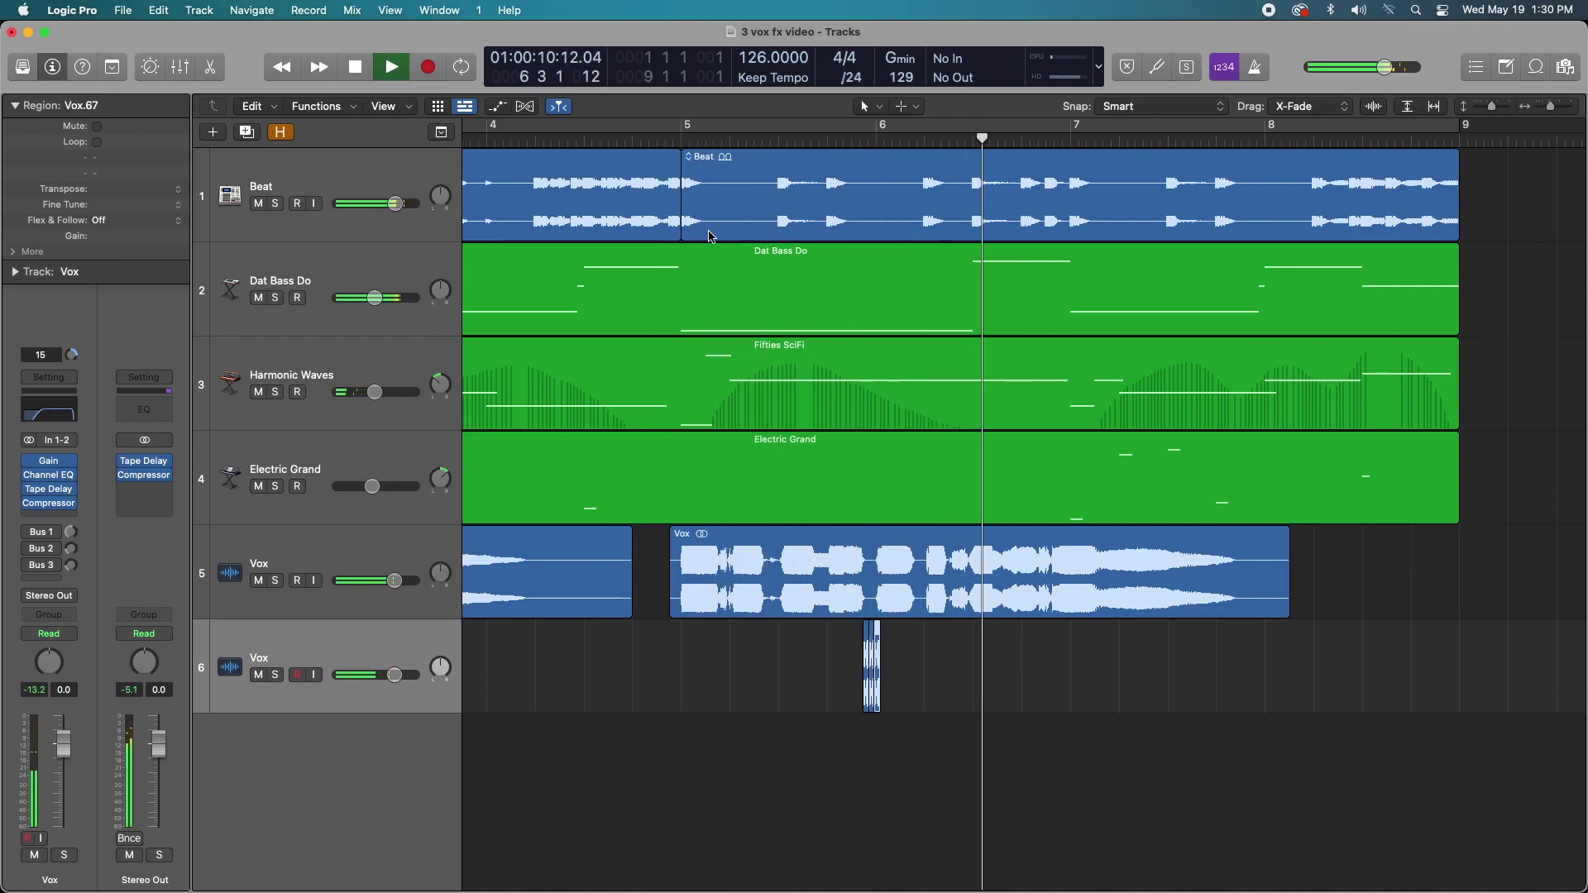
pyautogui.scroll(-5, 889, 530)
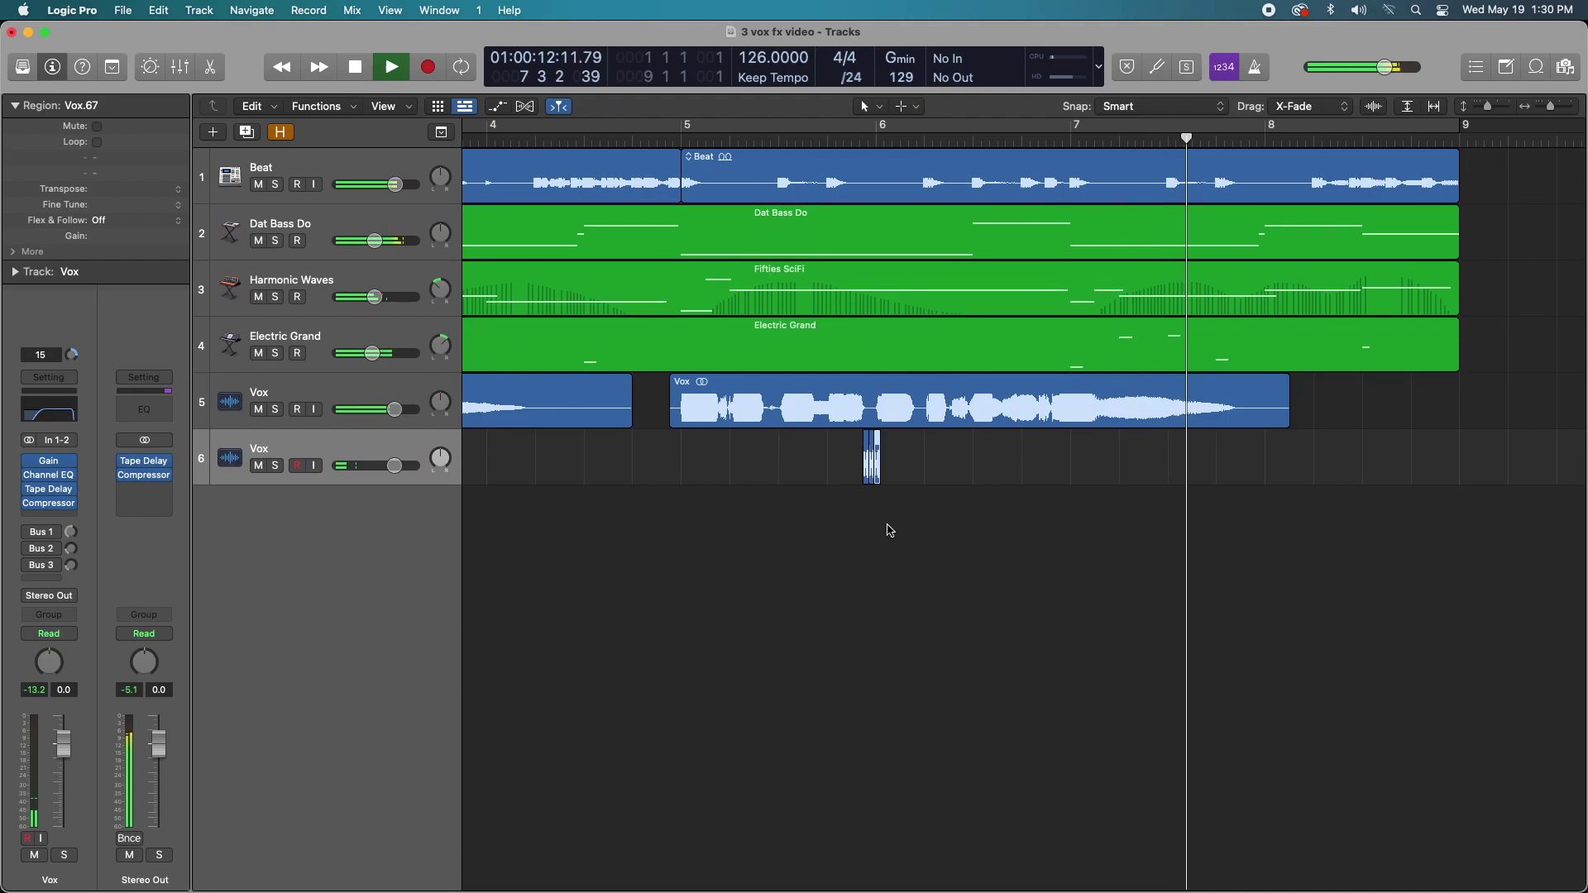
pyautogui.press('space')
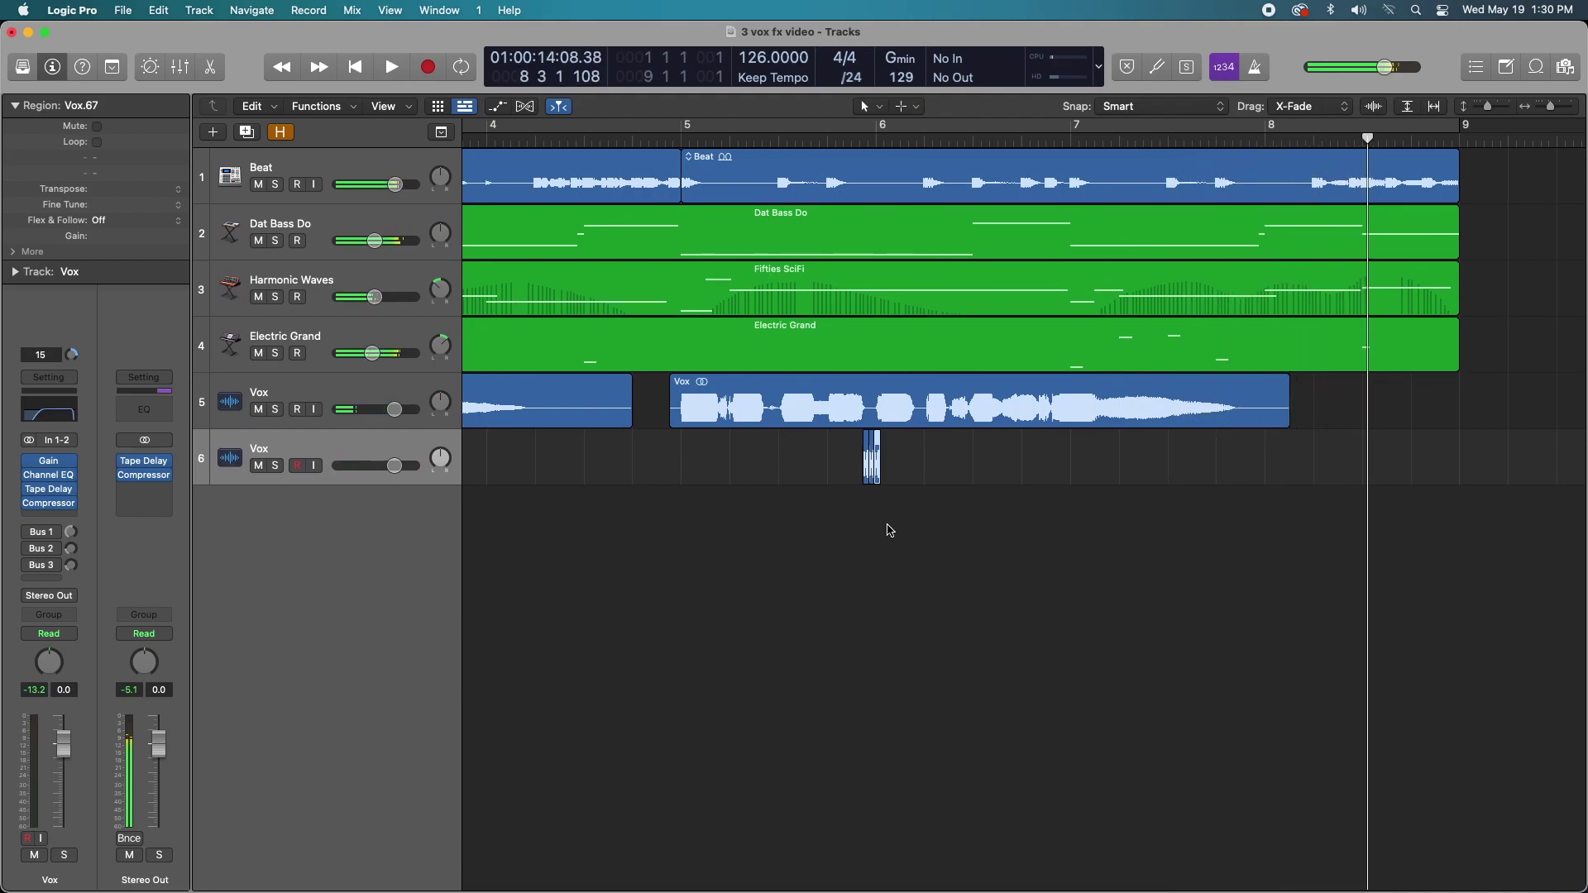
pyautogui.scroll(-2, 889, 526)
pyautogui.scroll(-6, 889, 527)
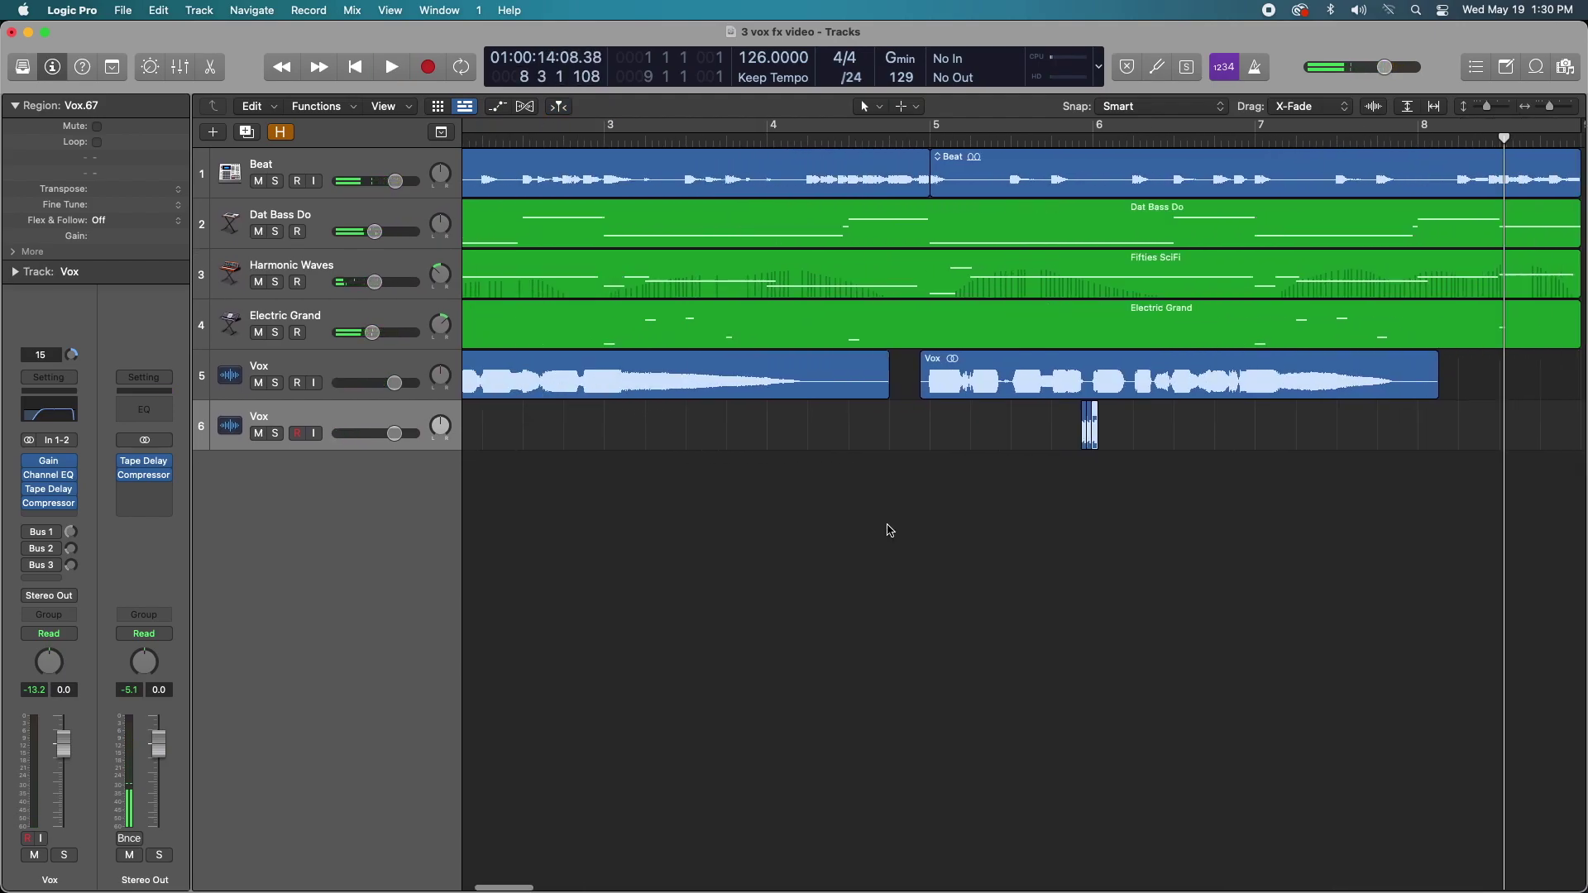
pyautogui.scroll(4, 888, 529)
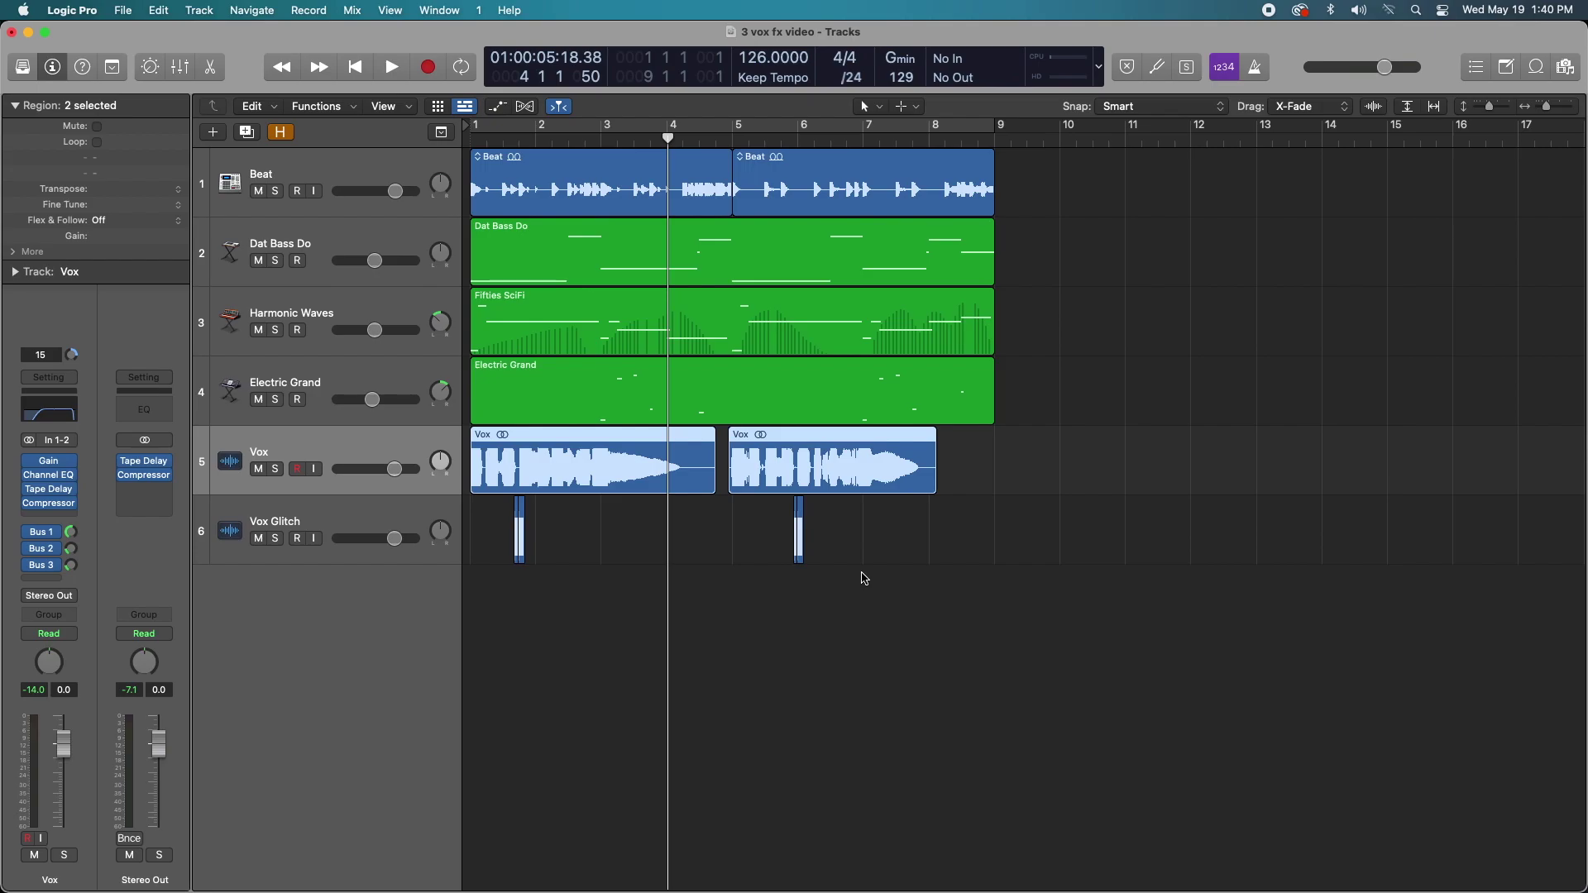
# Mute the Vox Glitch track and play the song from bar 1.
pyautogui.click(259, 539)
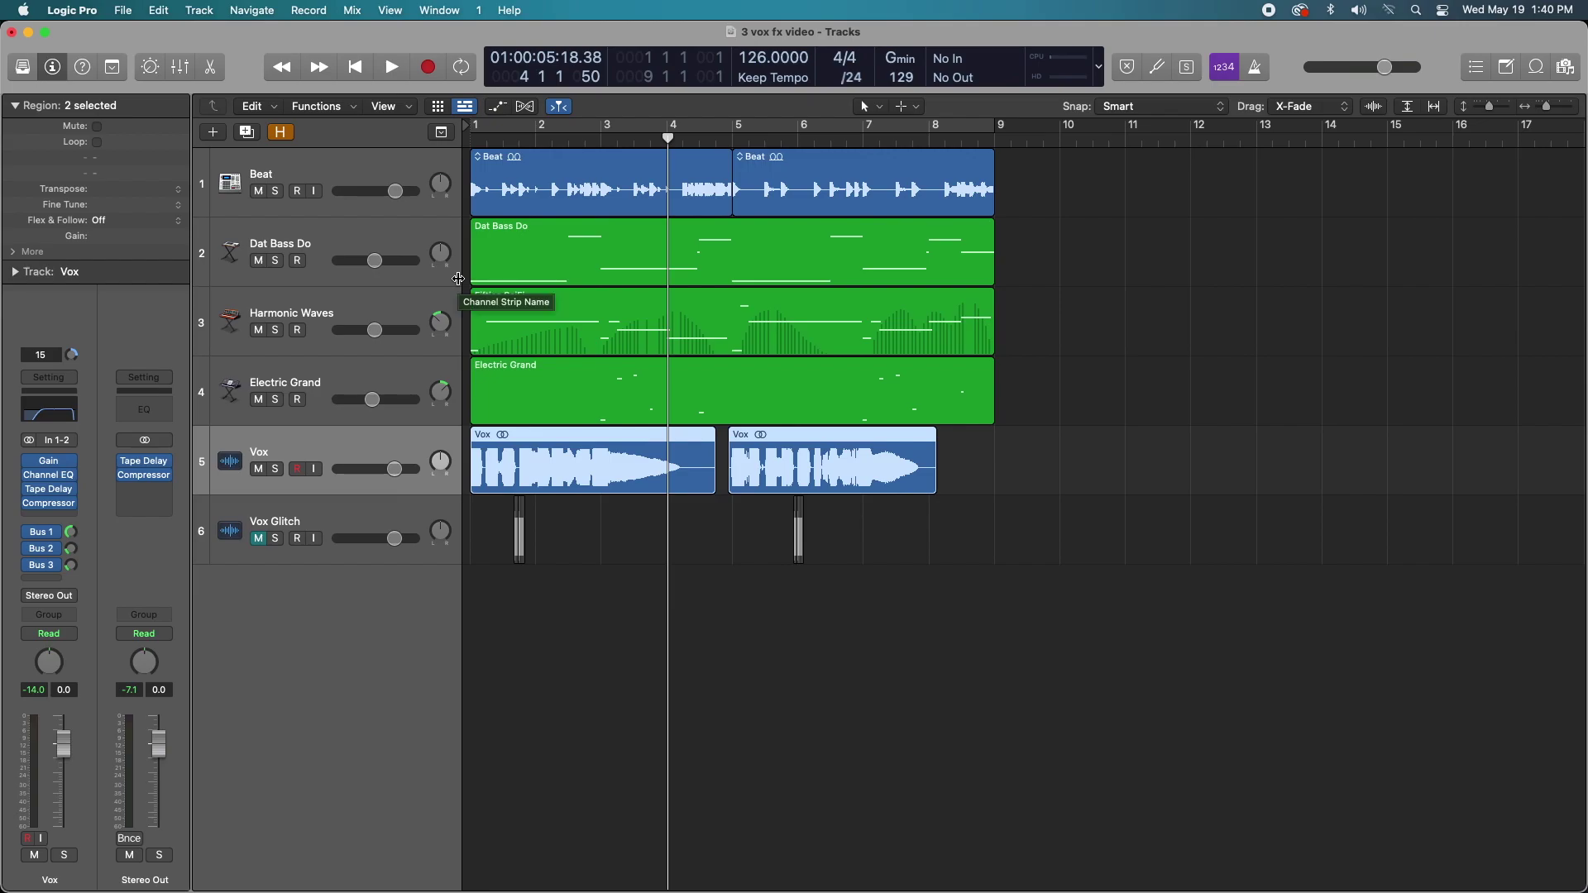
pyautogui.click(356, 67)
pyautogui.press('space')
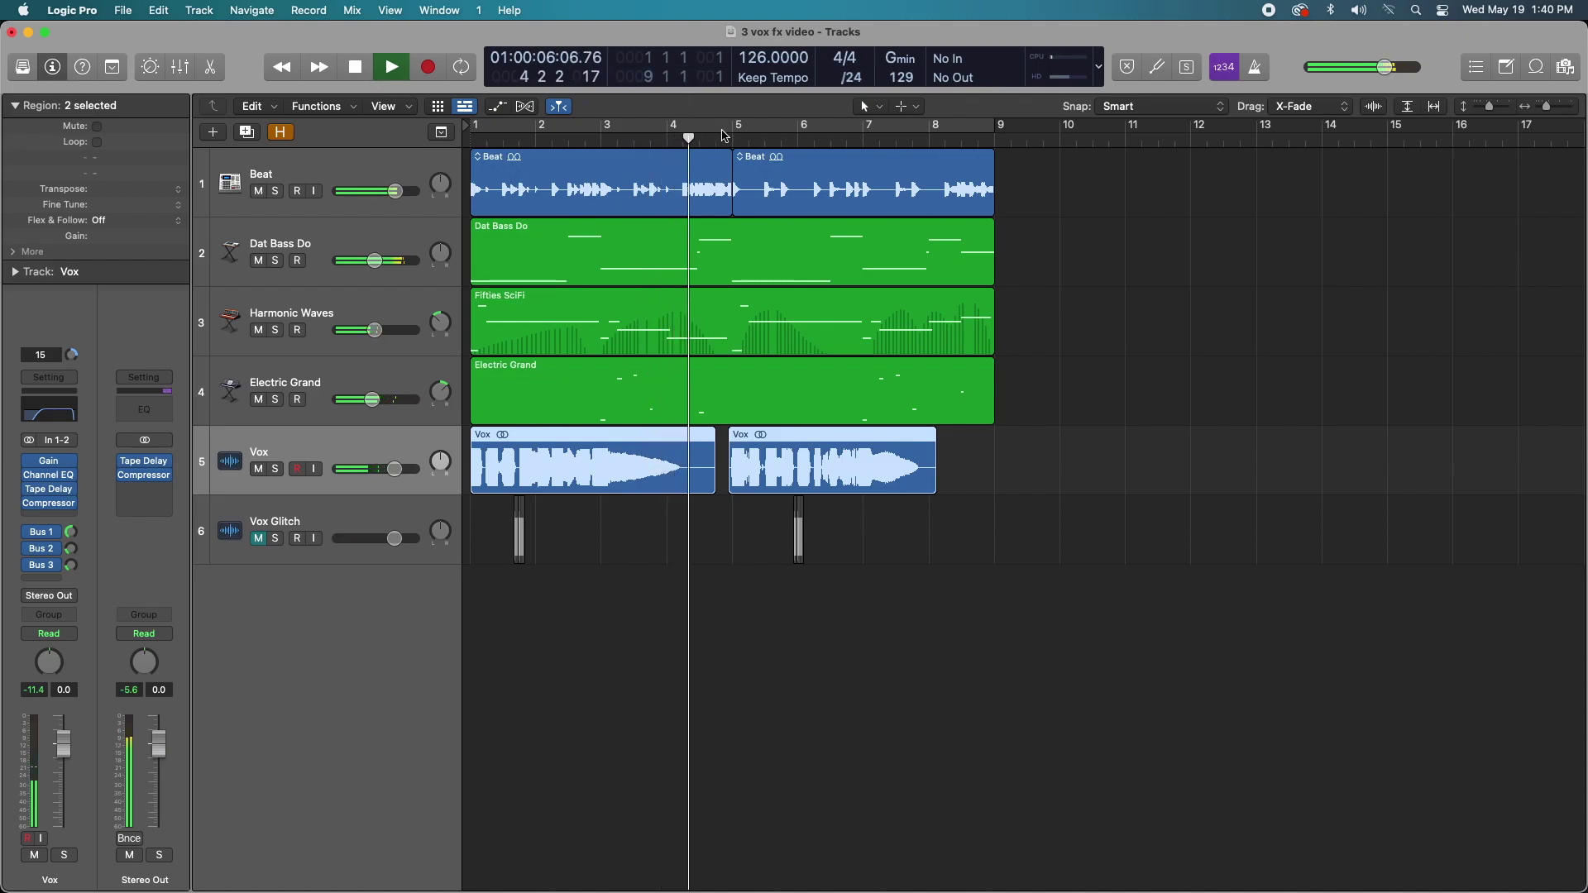
# Loop bars 1–5, stop, turn looping off, and park the playhead just before bar 3.
pyautogui.moveTo(724, 135); pyautogui.dragTo(475, 135)
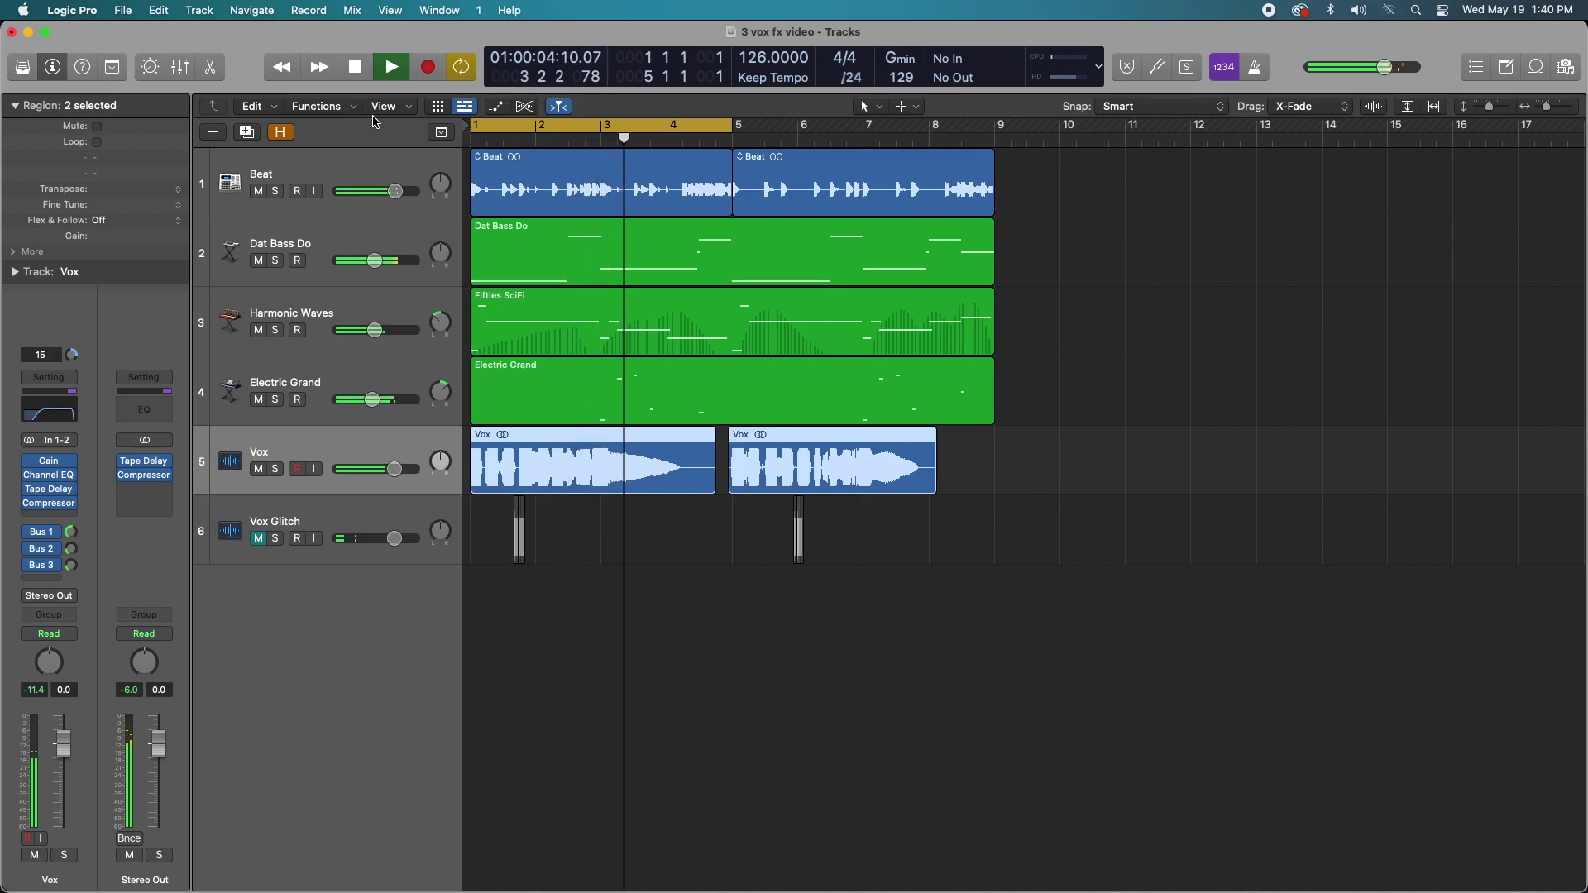
pyautogui.press('space')
pyautogui.click(643, 126)
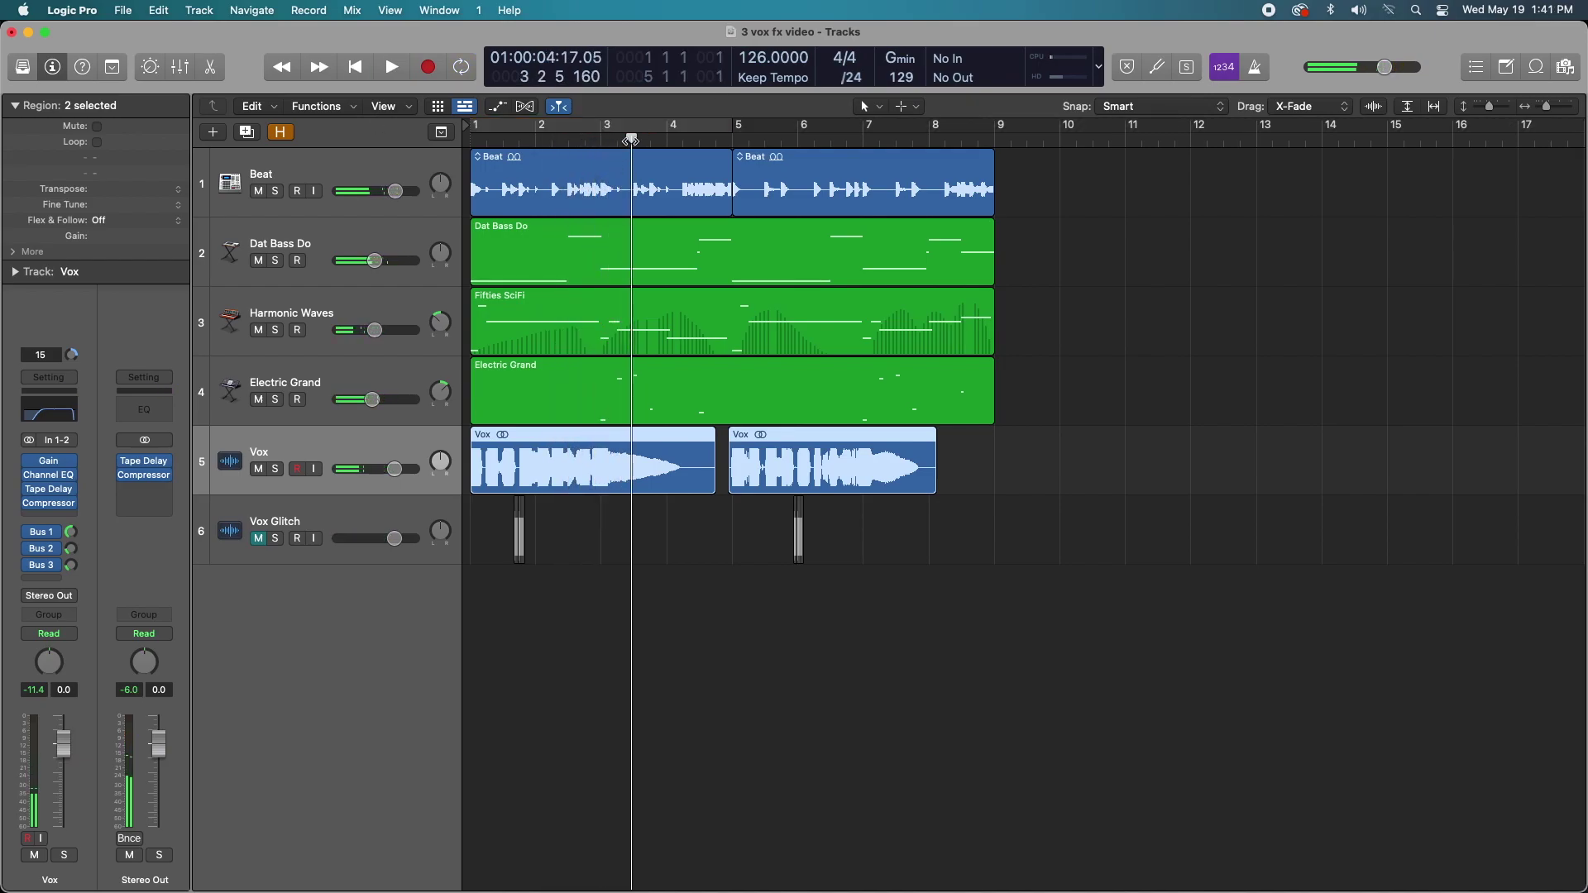
pyautogui.moveTo(630, 140); pyautogui.dragTo(528, 140)
pyautogui.scroll(3, 598, 194)
pyautogui.scroll(2, 599, 194)
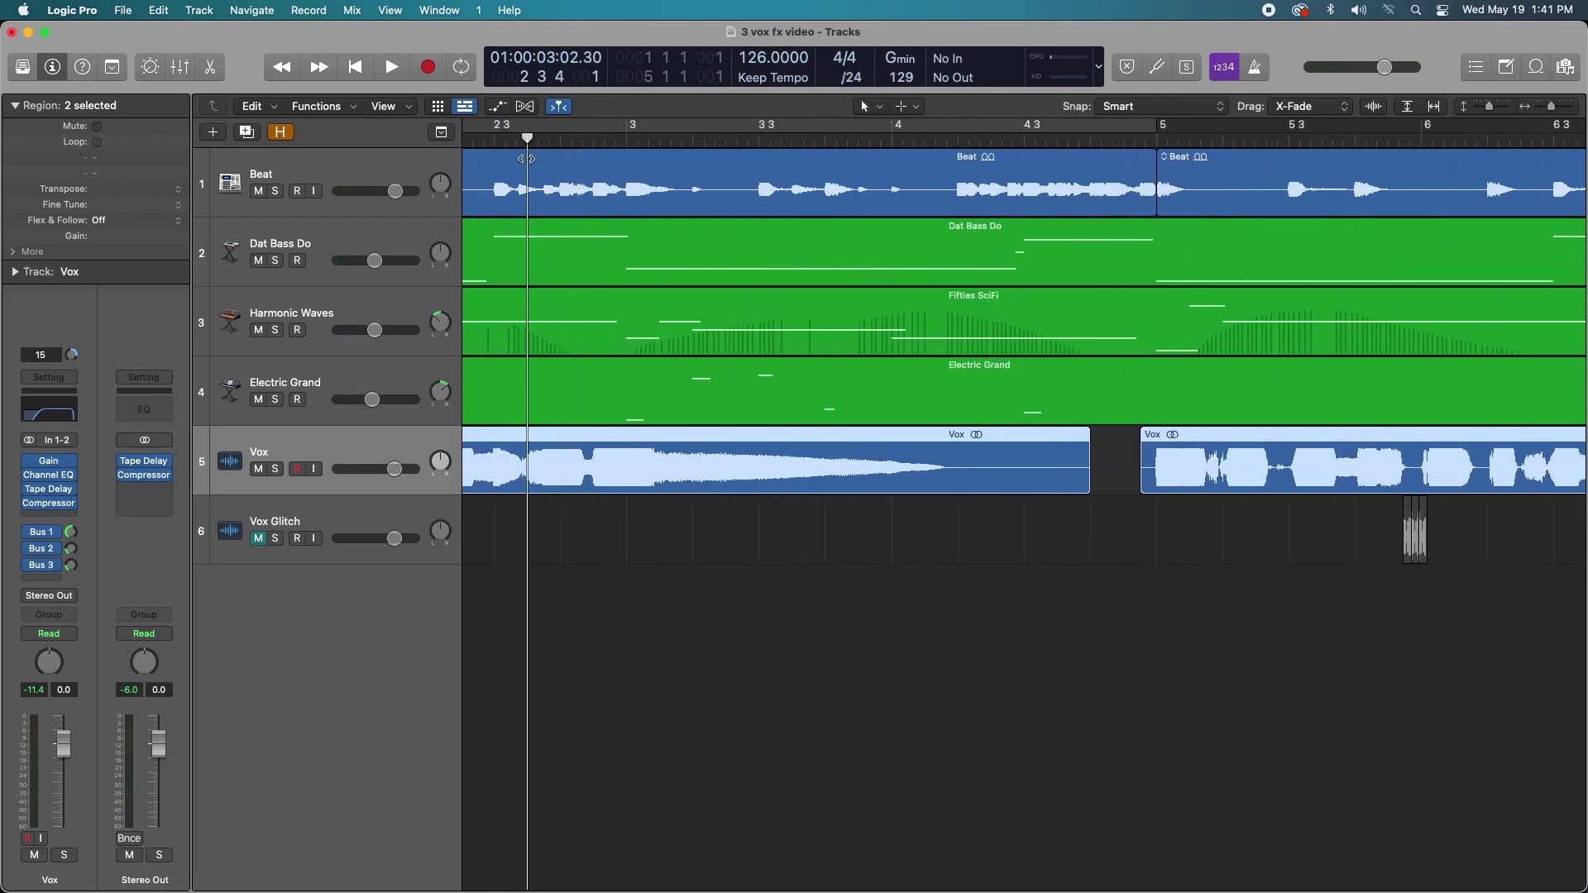
# Create a new empty track duplicating the Vox track's settings above Vox Glitch.
pyautogui.click(246, 134)
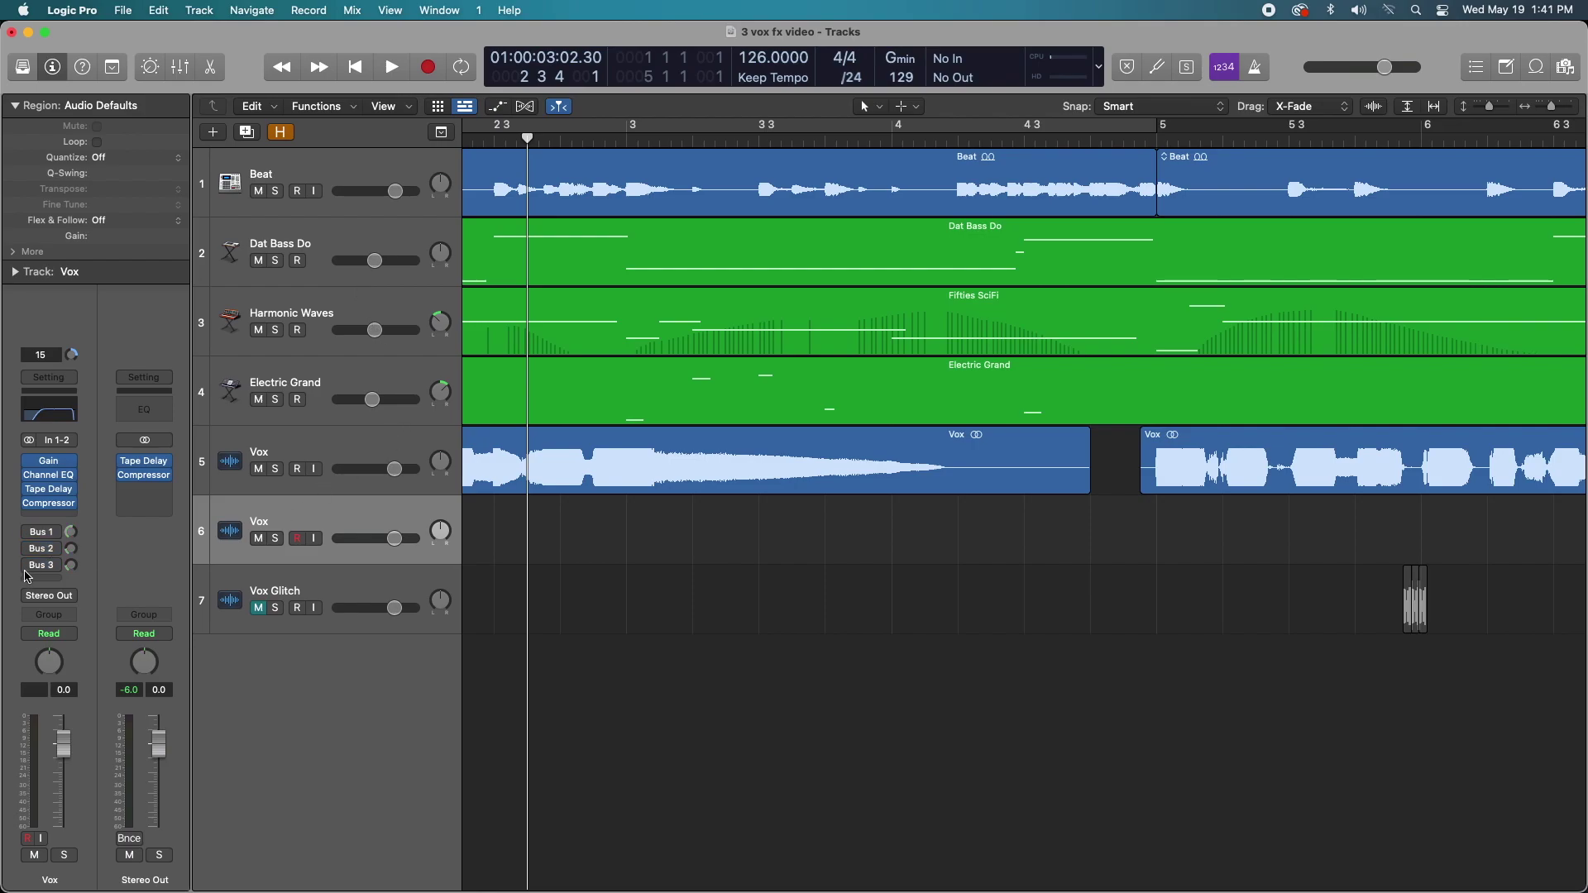
pyautogui.press('super+Right')
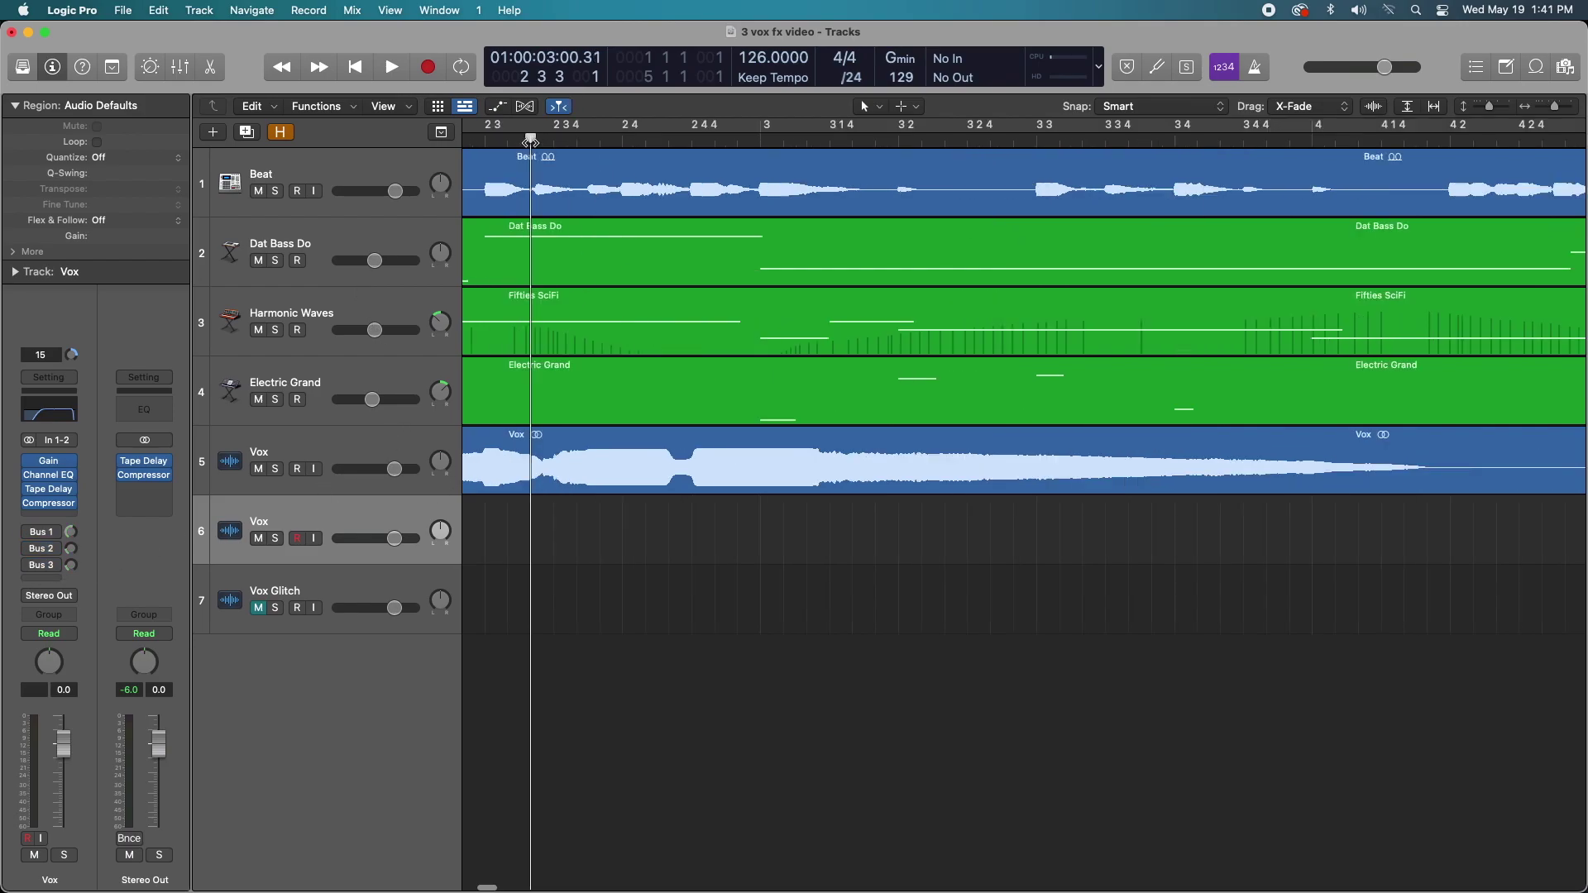
pyautogui.press('super+Left')
pyautogui.press('super+Left')
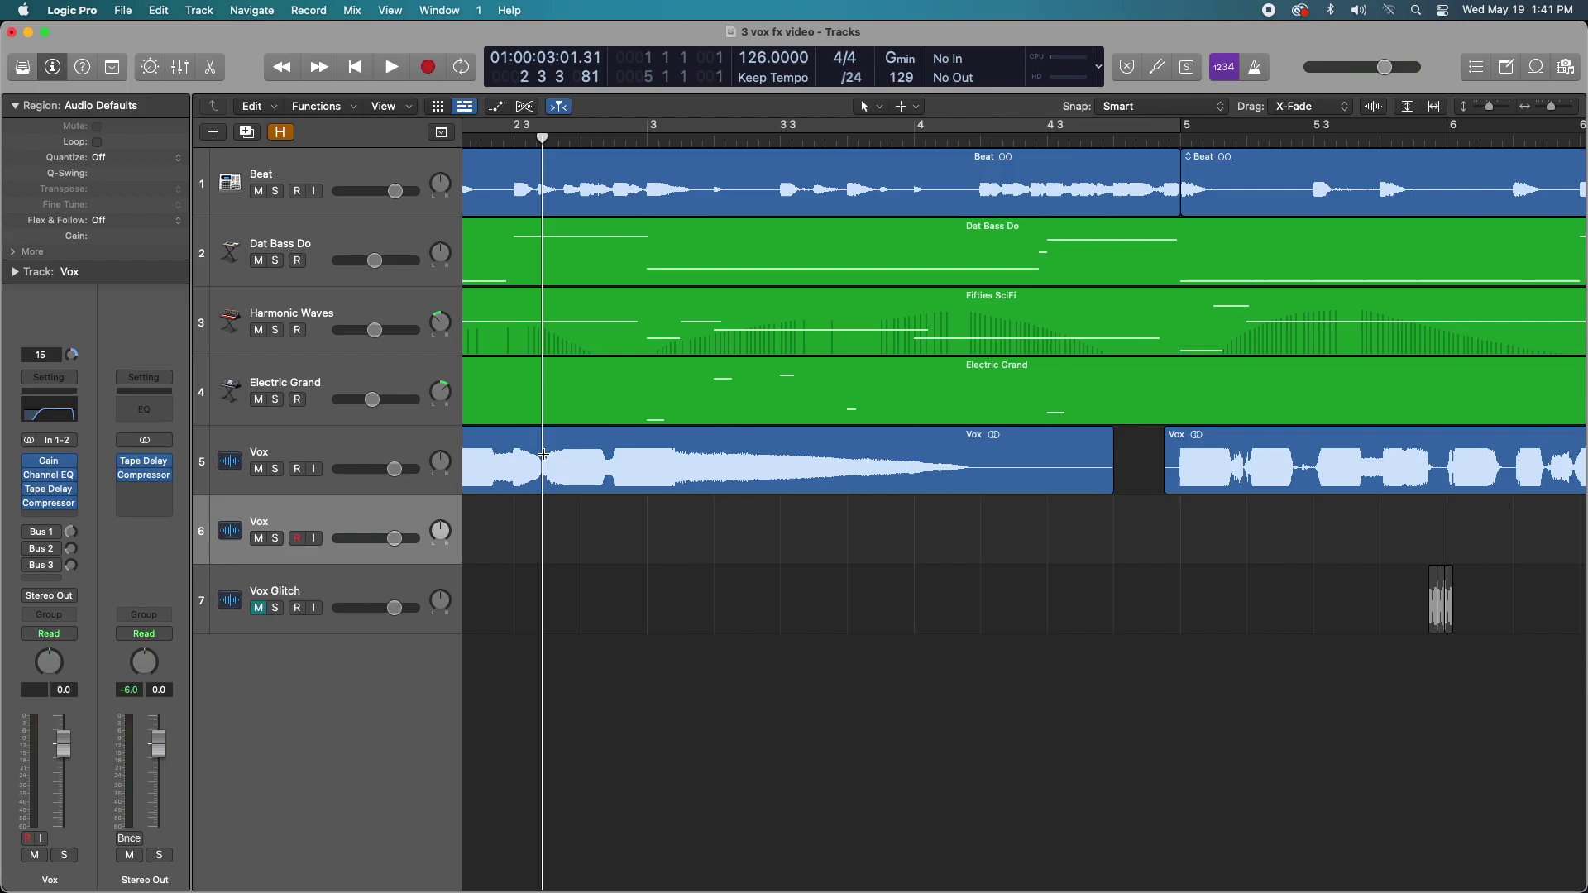
# Copy the ending of the first Vox region onto track 6 as Vox.70, shifted later.
pyautogui.moveTo(543, 454); pyautogui.dragTo(1115, 488)
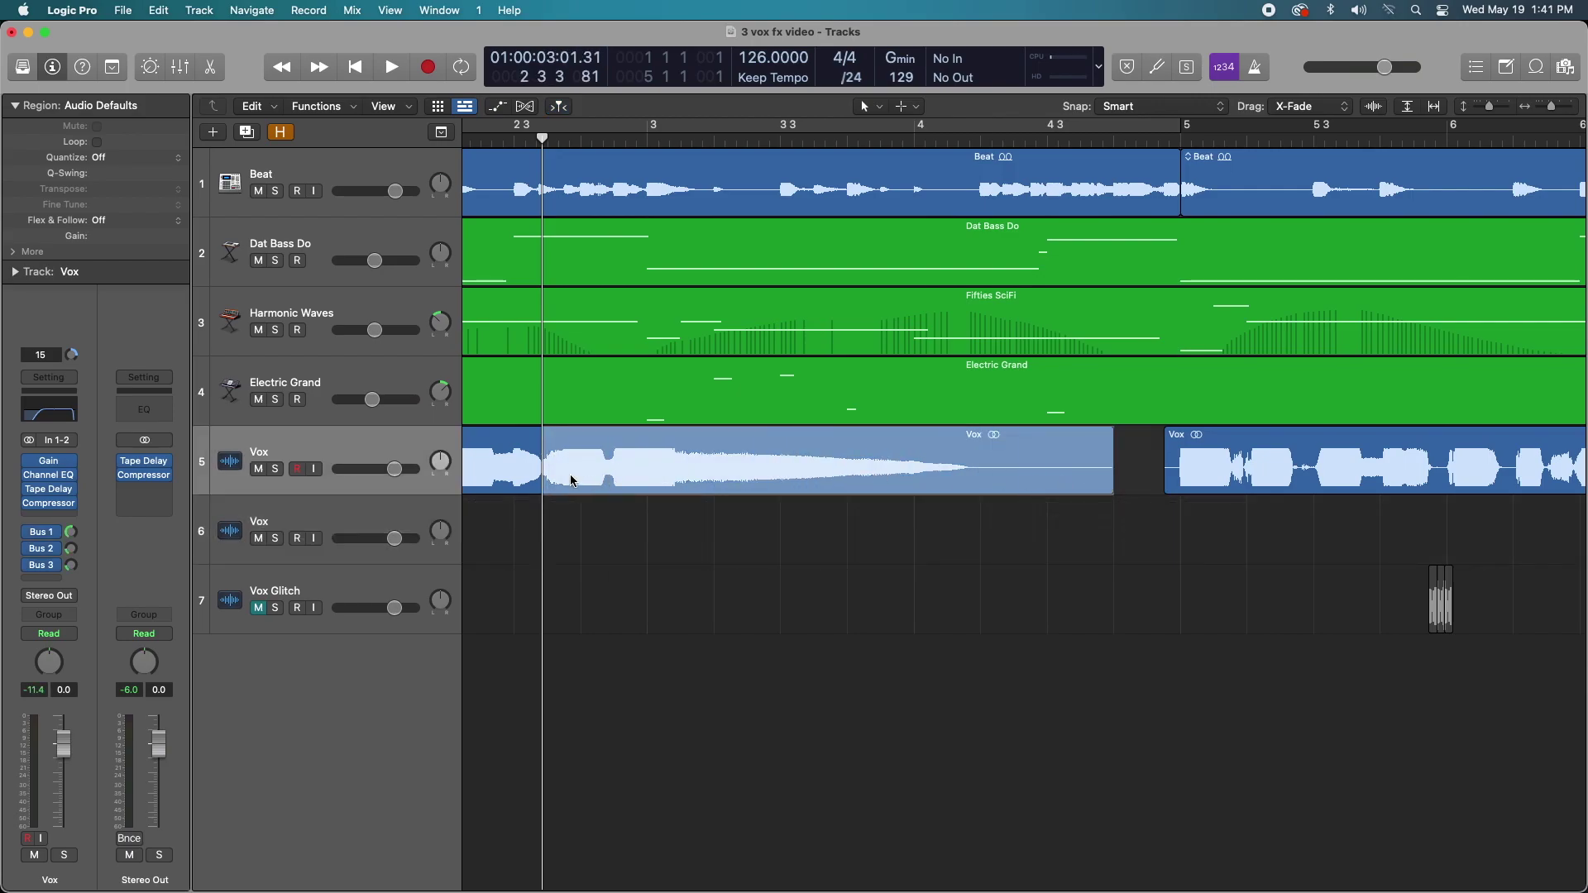
pyautogui.moveTo(570, 481); pyautogui.dragTo(570, 526)
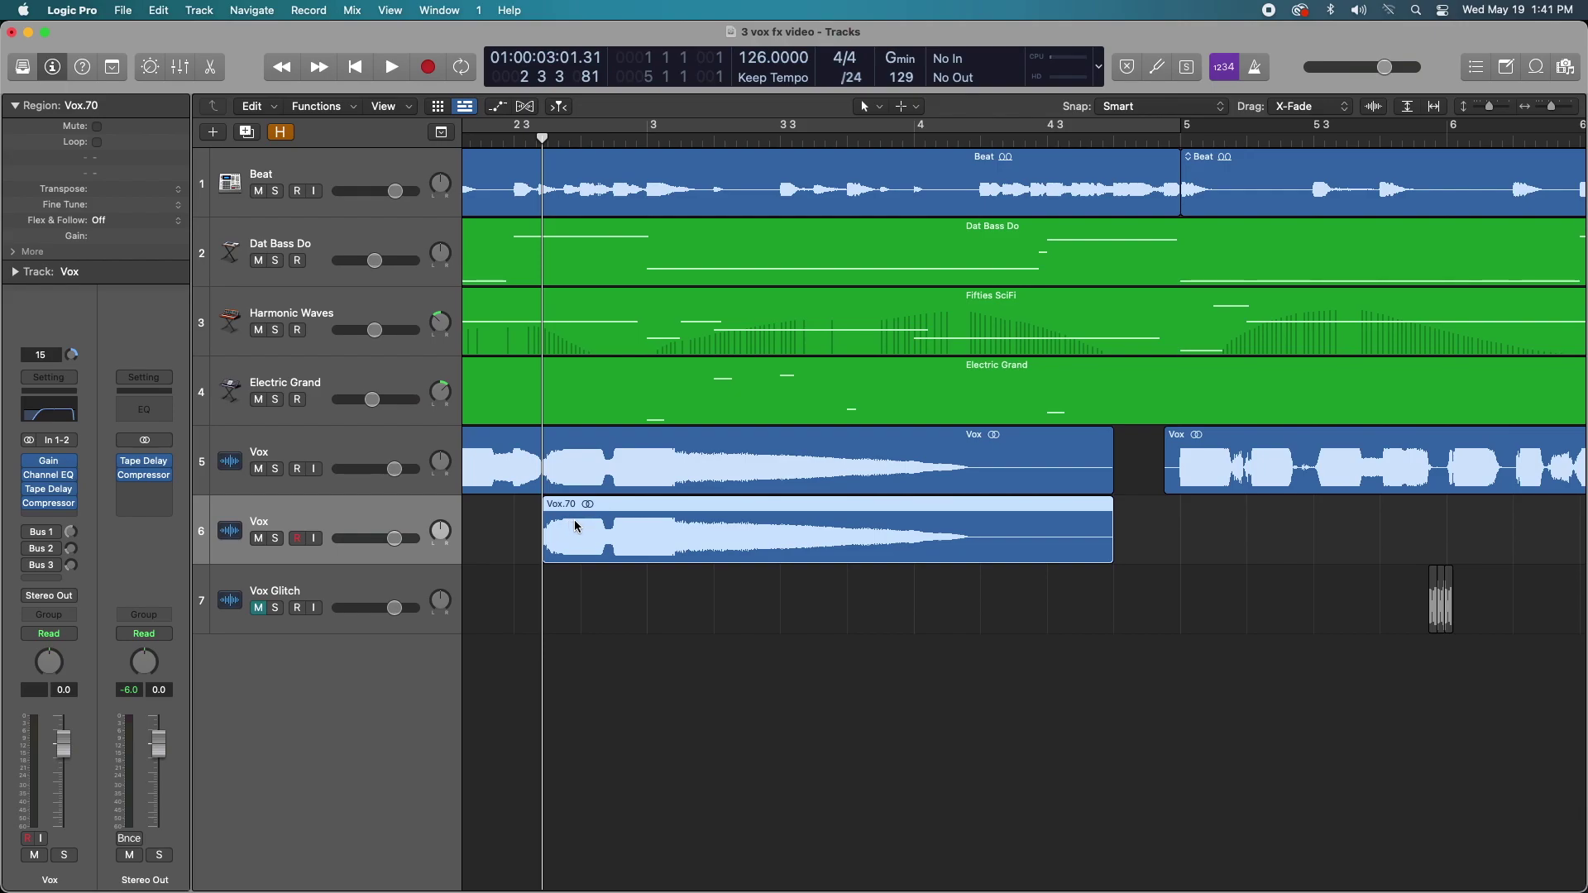
pyautogui.moveTo(576, 526); pyautogui.dragTo(753, 532)
pyautogui.press('super+Left')
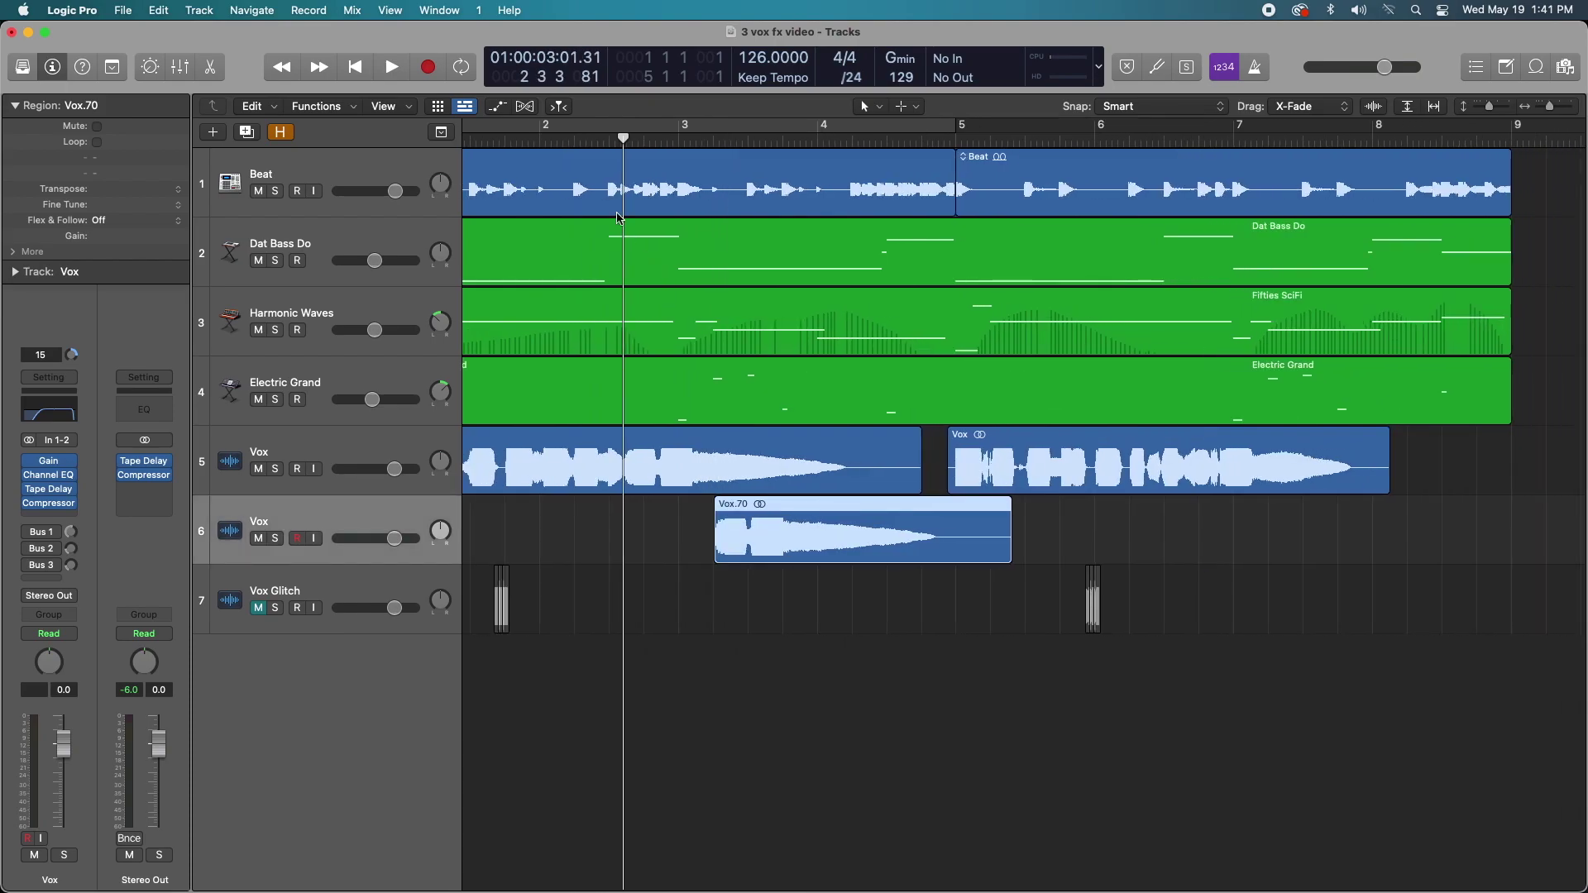
pyautogui.press('space')
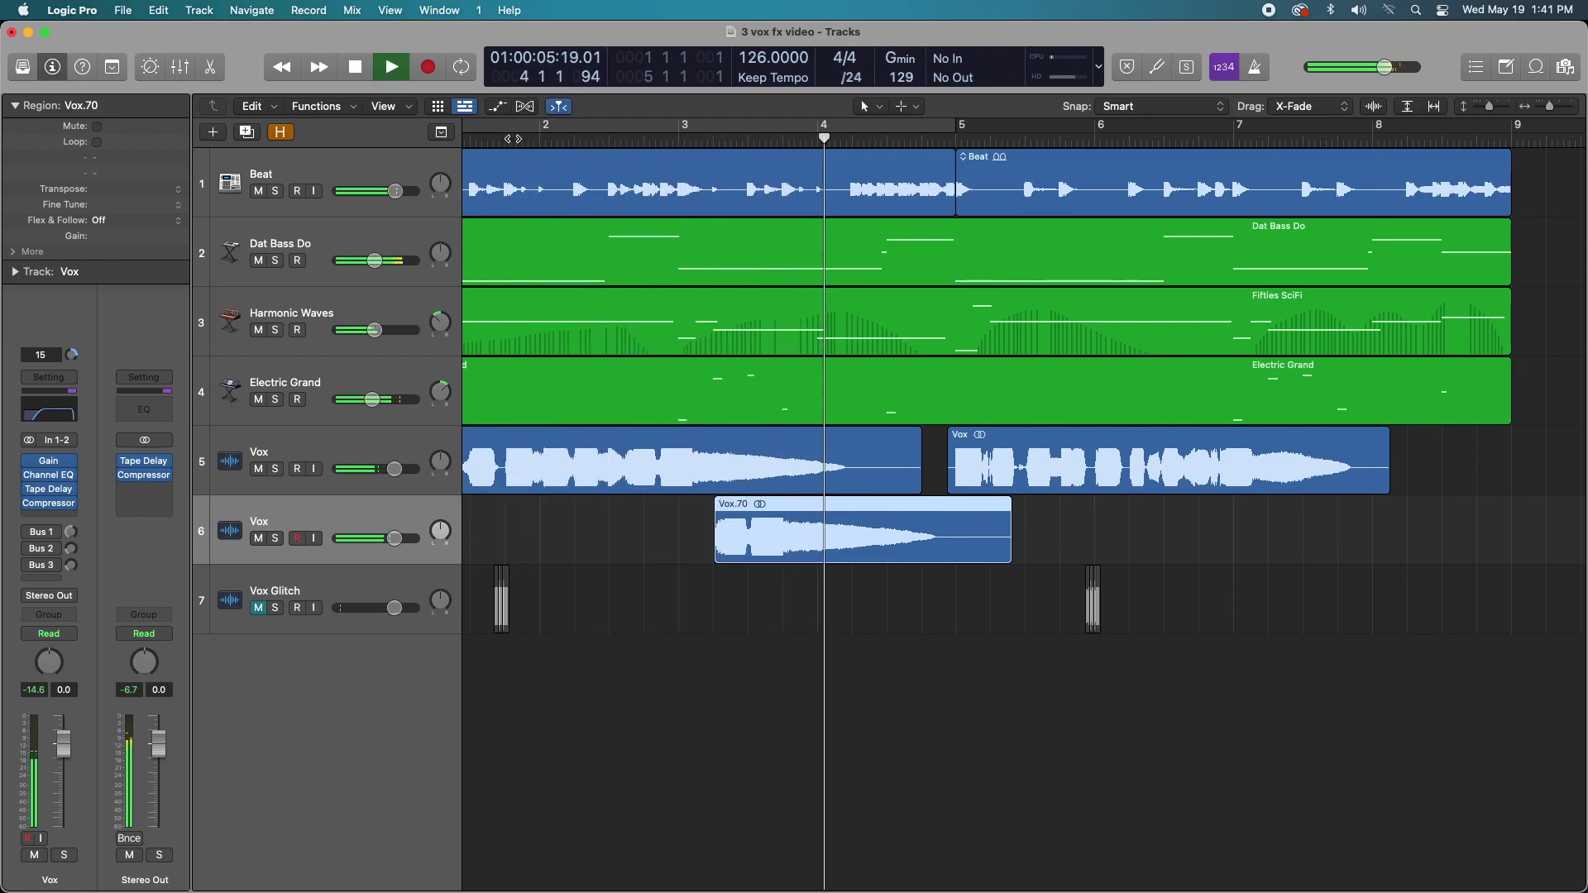
pyautogui.press('space')
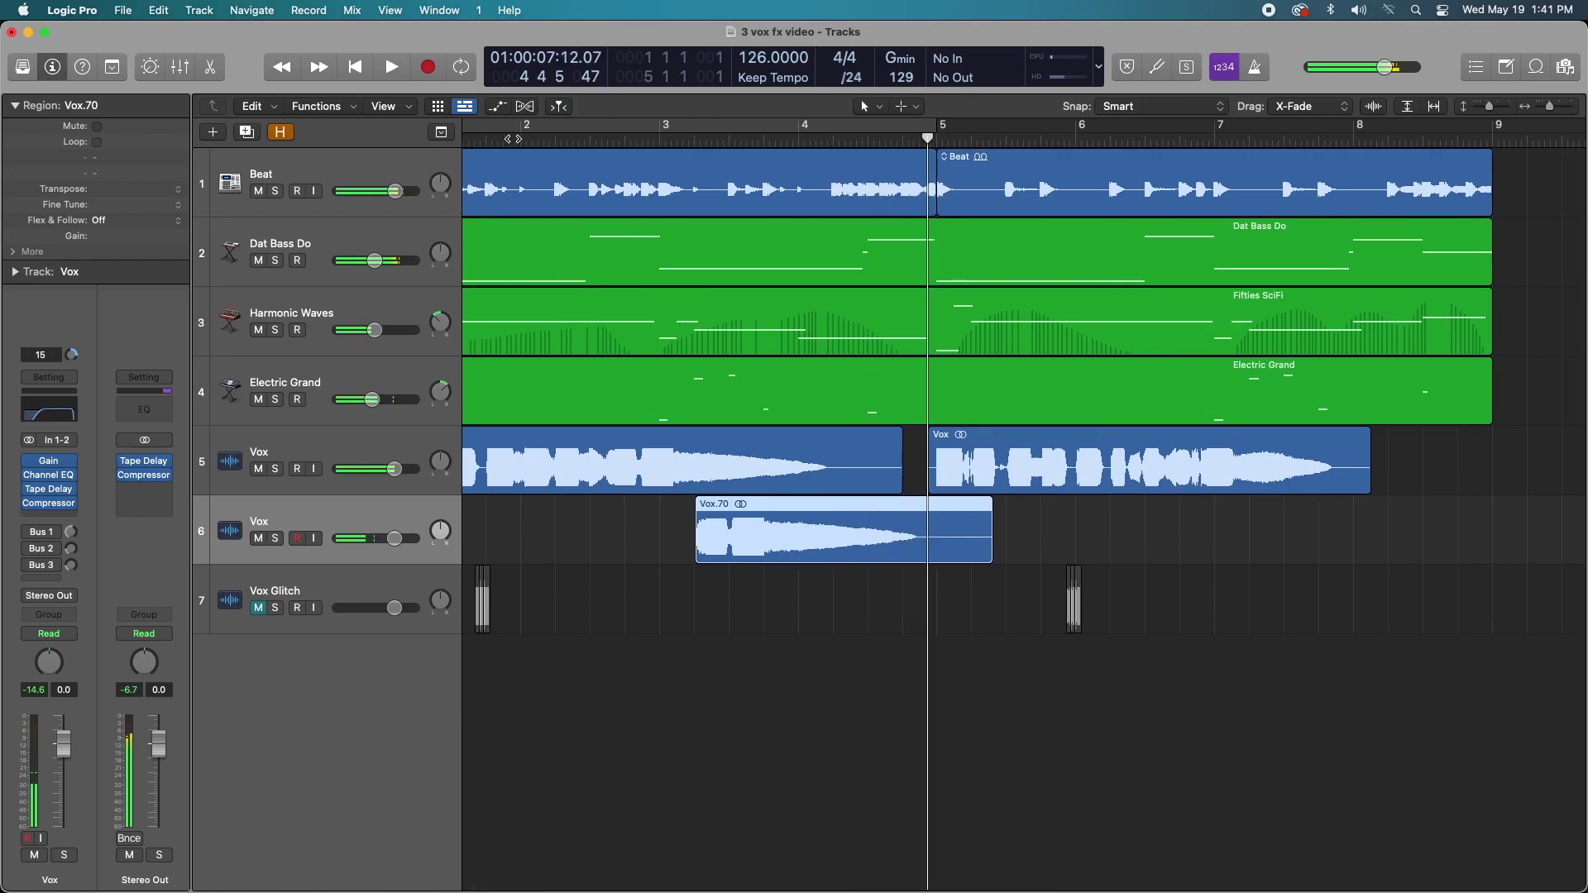
# Trim Vox.70 to end just before bar 5 and loop bars 1–5 to check it.
pyautogui.click(985, 578)
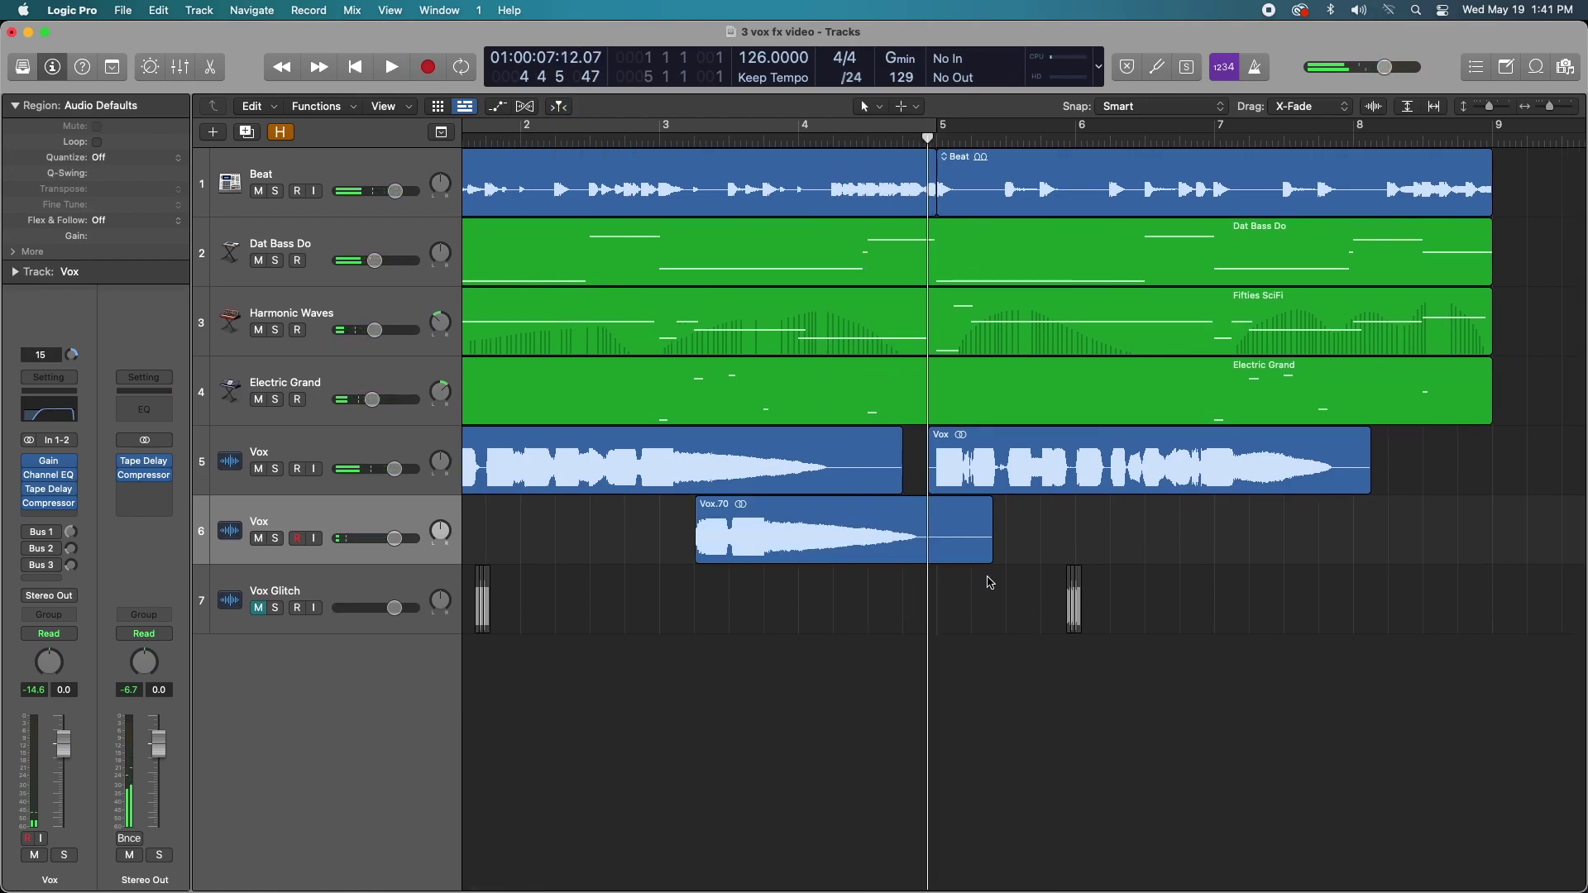
pyautogui.moveTo(989, 557); pyautogui.dragTo(930, 559)
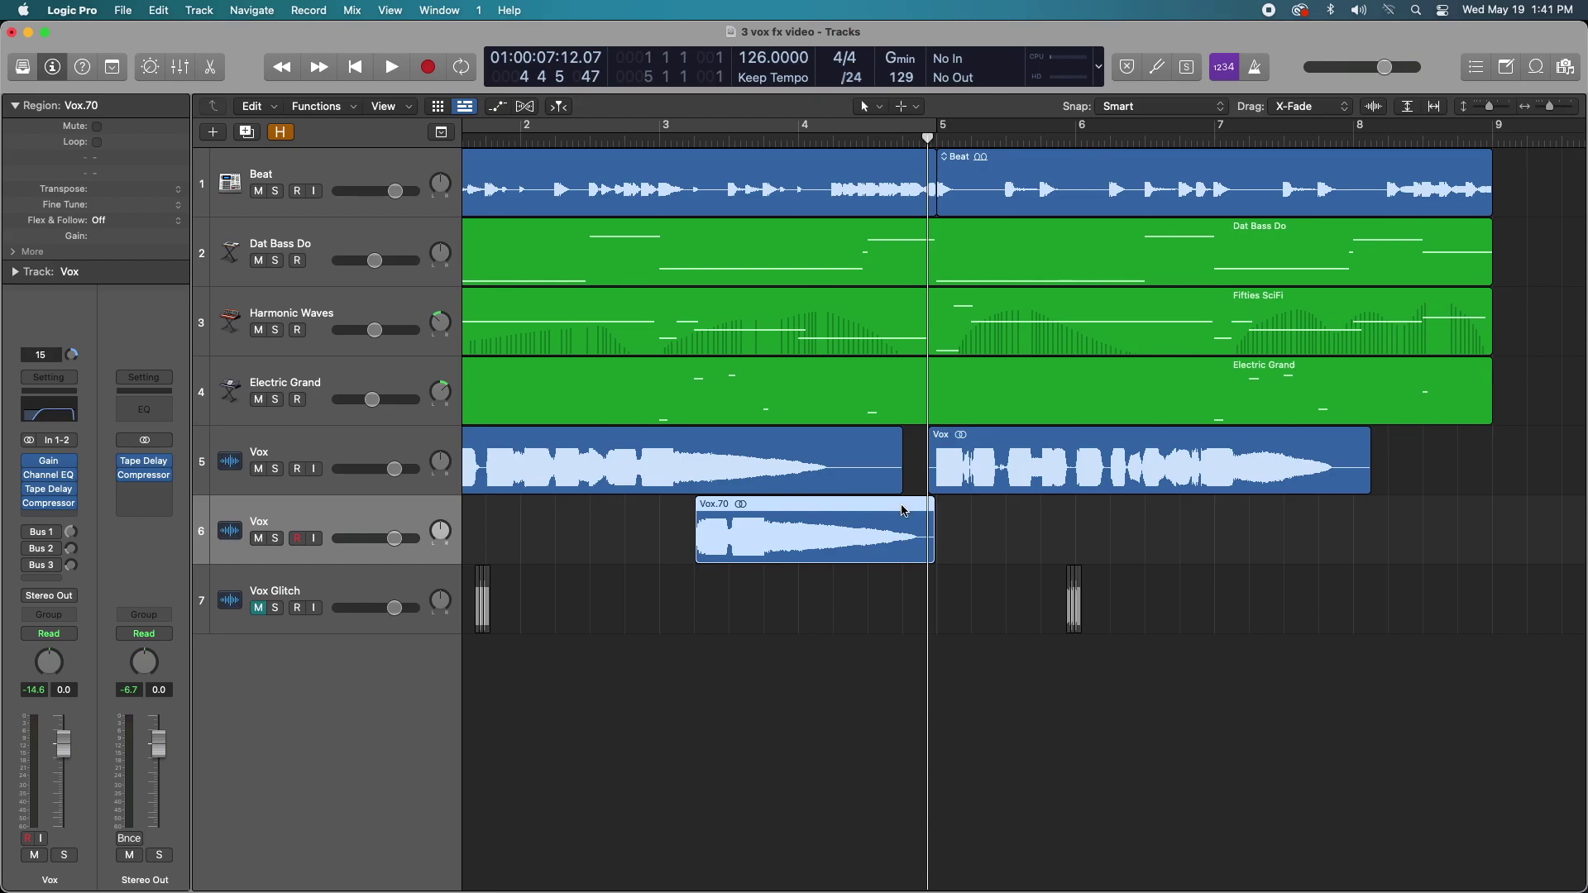
pyautogui.click(816, 126)
pyautogui.press('space')
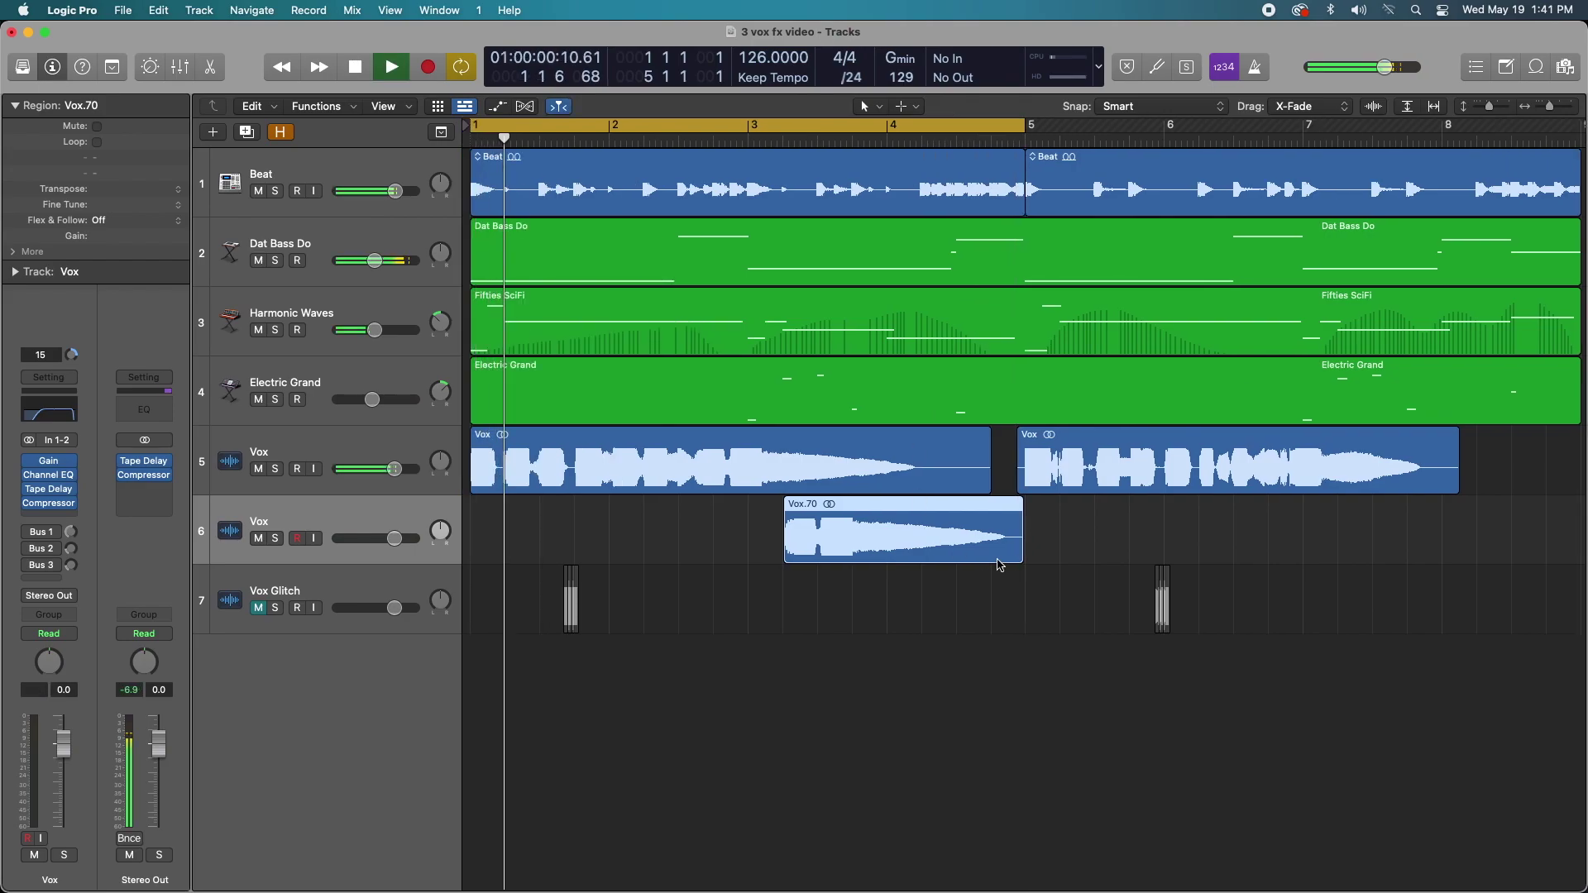
pyautogui.moveTo(1019, 556); pyautogui.dragTo(1026, 566)
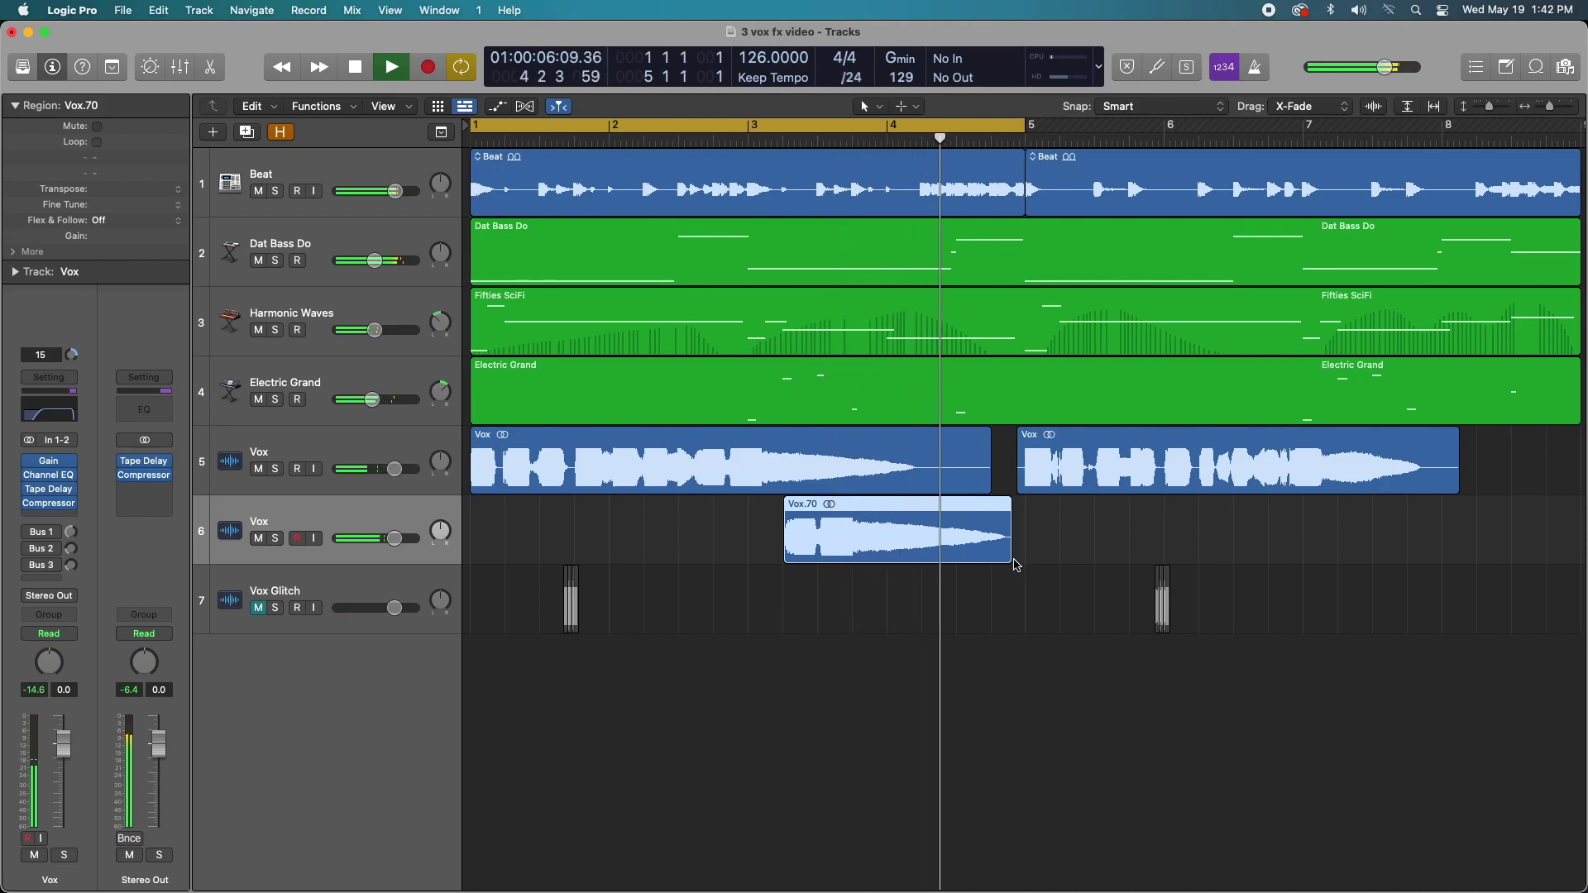
pyautogui.press('space')
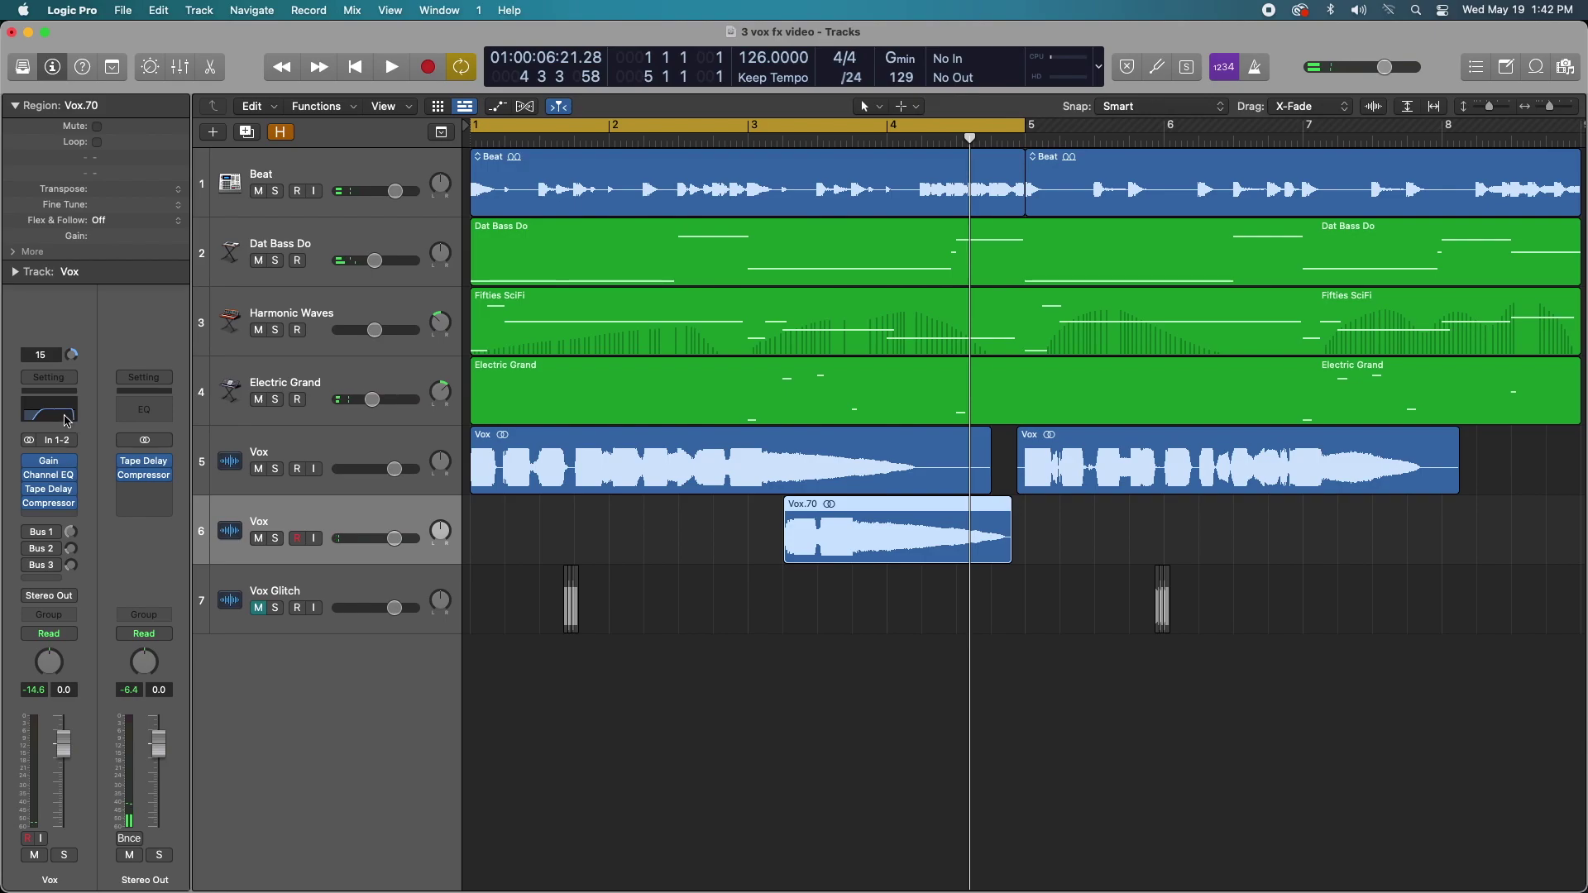
# Replace the track's EQ plug-in with the Linear Phase EQ.
pyautogui.click(71, 476)
pyautogui.moveTo(83, 693)
pyautogui.moveTo(265, 710)
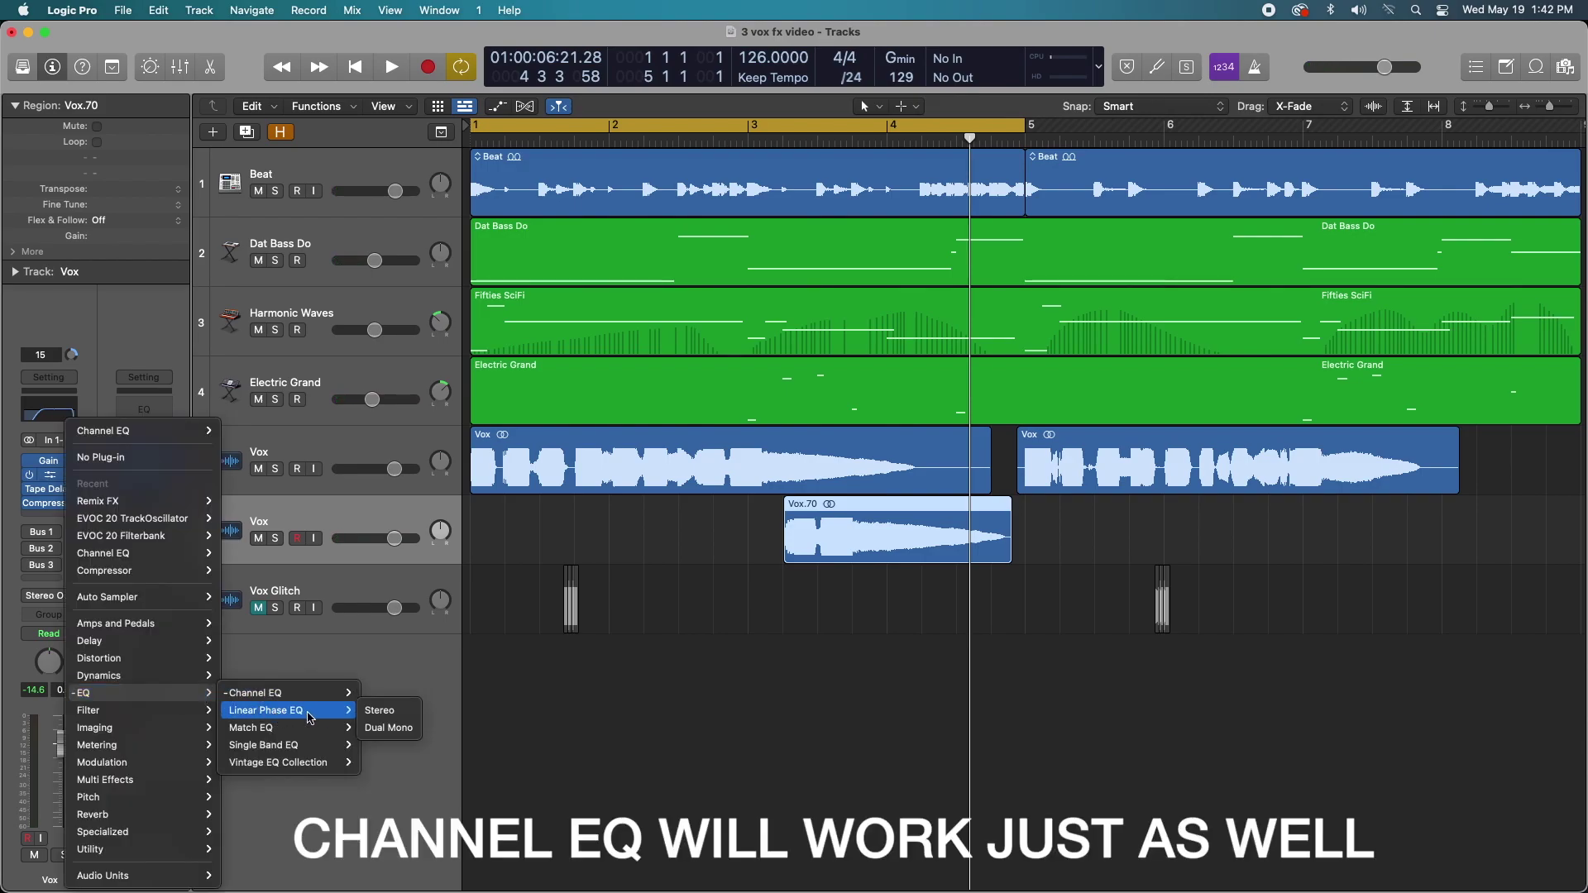
pyautogui.click(376, 712)
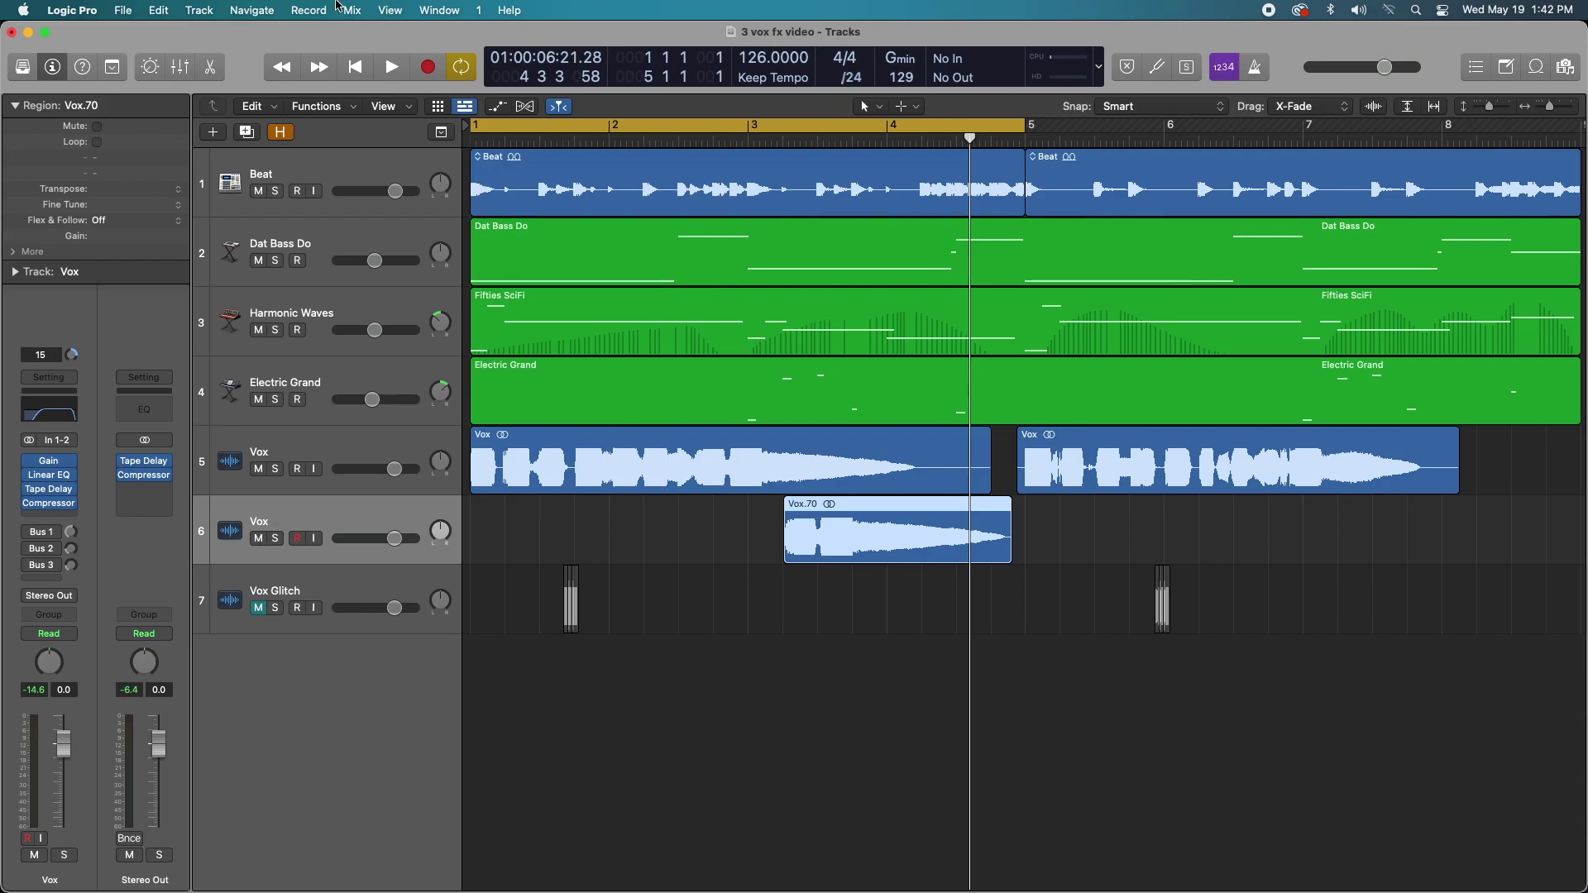
# Rename track 6 from 'Vox' to 'Vox Delay FX'.
pyautogui.doubleClick(259, 520)
pyautogui.click(280, 519)
pyautogui.write('Delay FX')
pyautogui.press('Return')
# Raise the Linear Phase EQ low cut to 500 Hz and pull the high cut down to about 2960 Hz.
pyautogui.moveTo(54, 478)
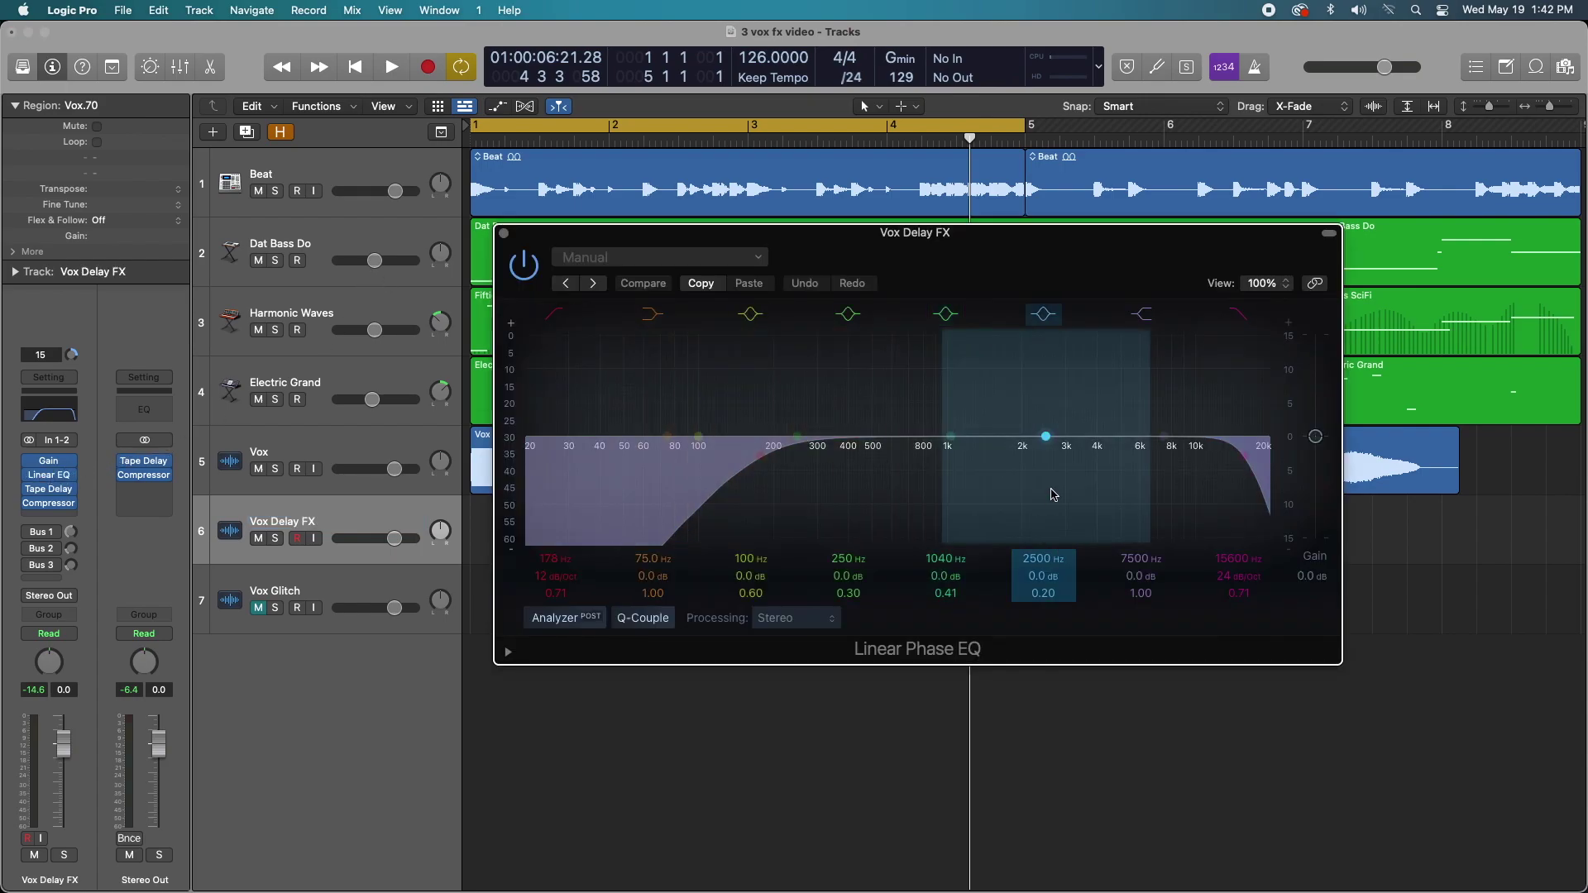
pyautogui.moveTo(516, 459); pyautogui.dragTo(756, 459)
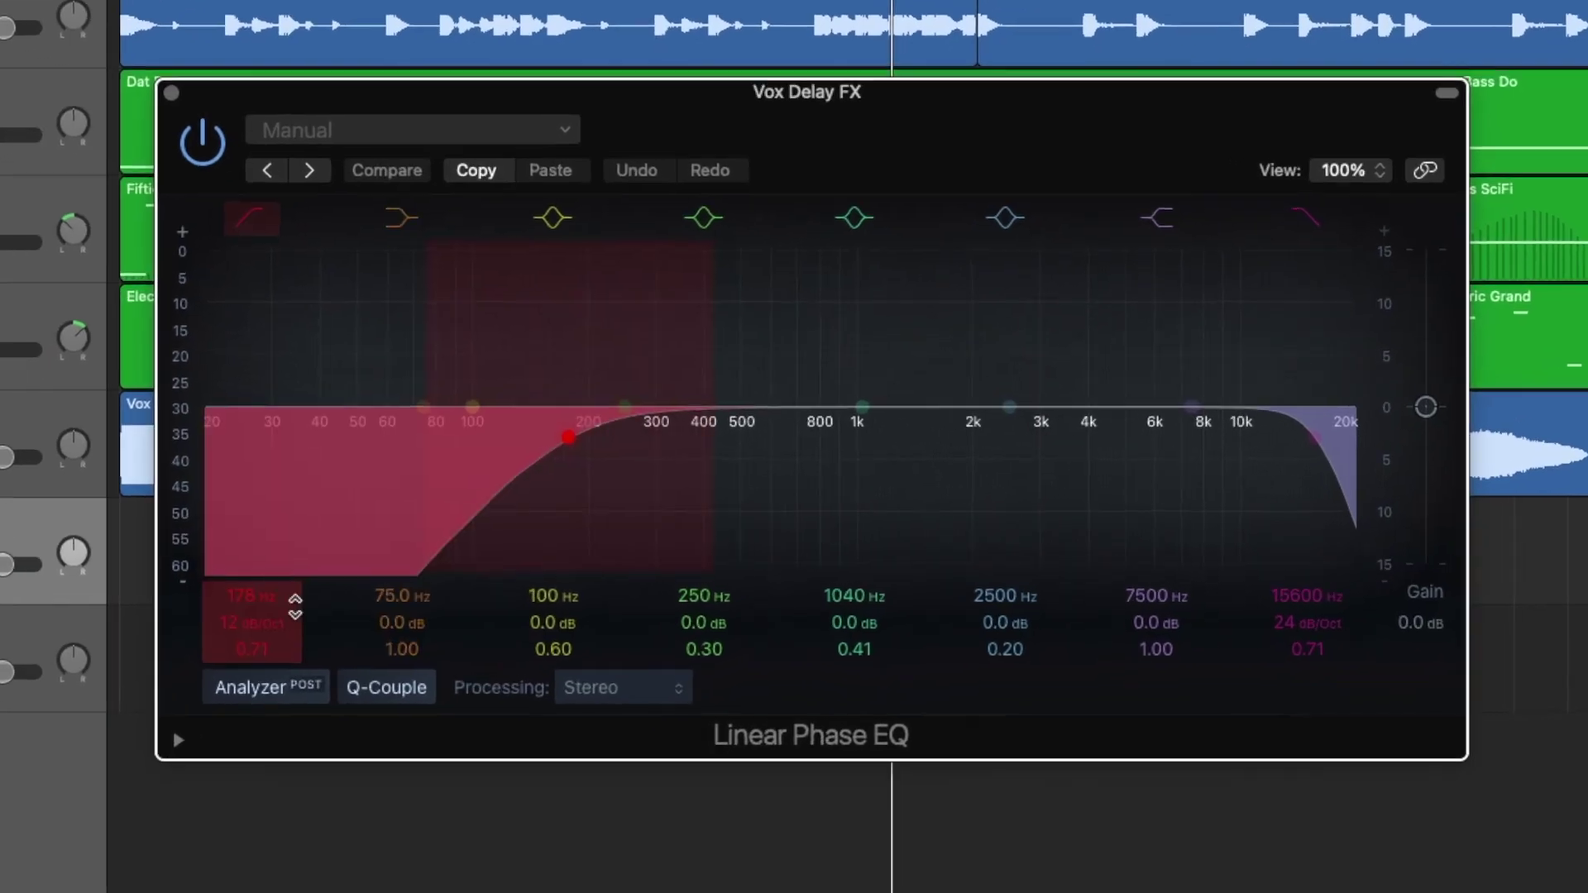
pyautogui.moveTo(568, 436); pyautogui.dragTo(742, 437)
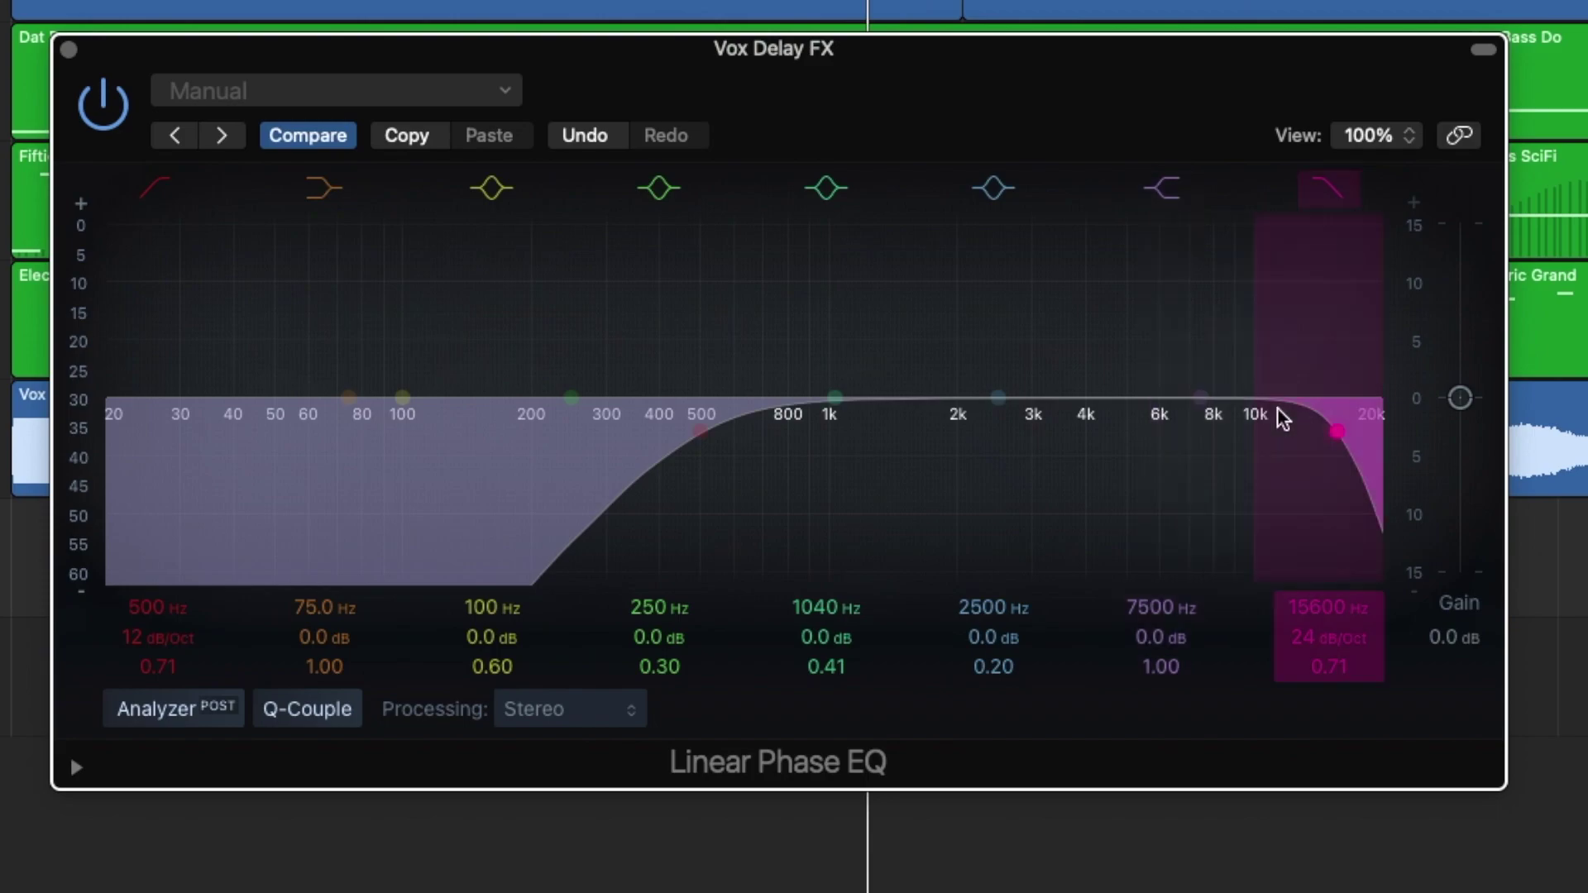
pyautogui.moveTo(1304, 610)
pyautogui.mouseDown()
pyautogui.moveTo(1304, 681)
pyautogui.moveTo(1323, 635)
pyautogui.moveTo(1323, 661)
pyautogui.moveTo(1317, 619)
pyautogui.mouseUp()
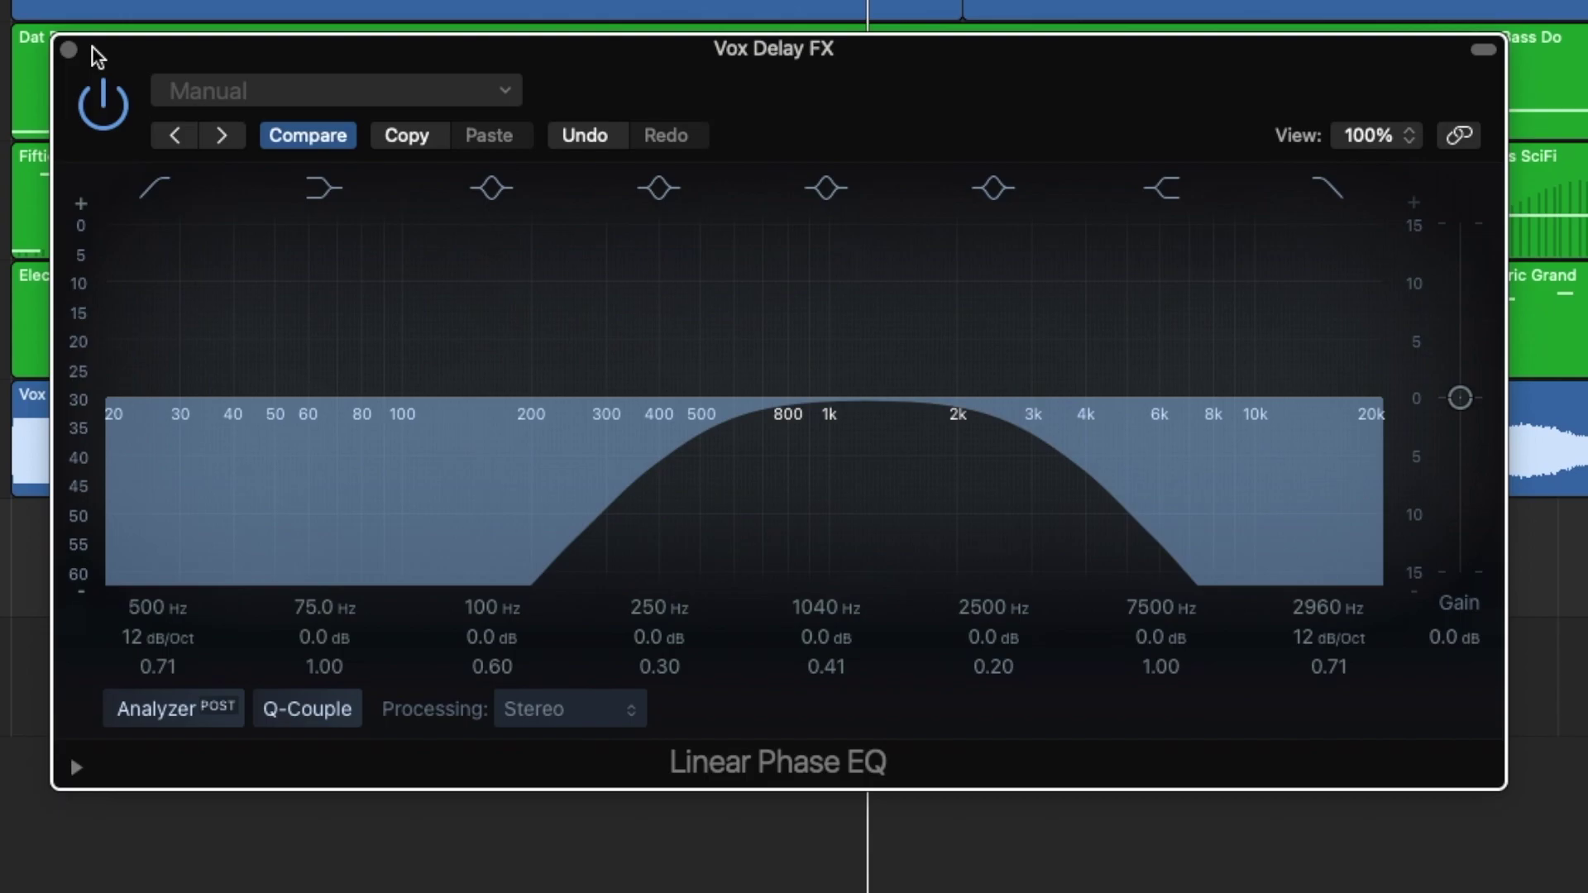
# Close the EQ, set Vox Delay FX to about -4.5 dB during playback, and solo it.
pyautogui.click(69, 49)
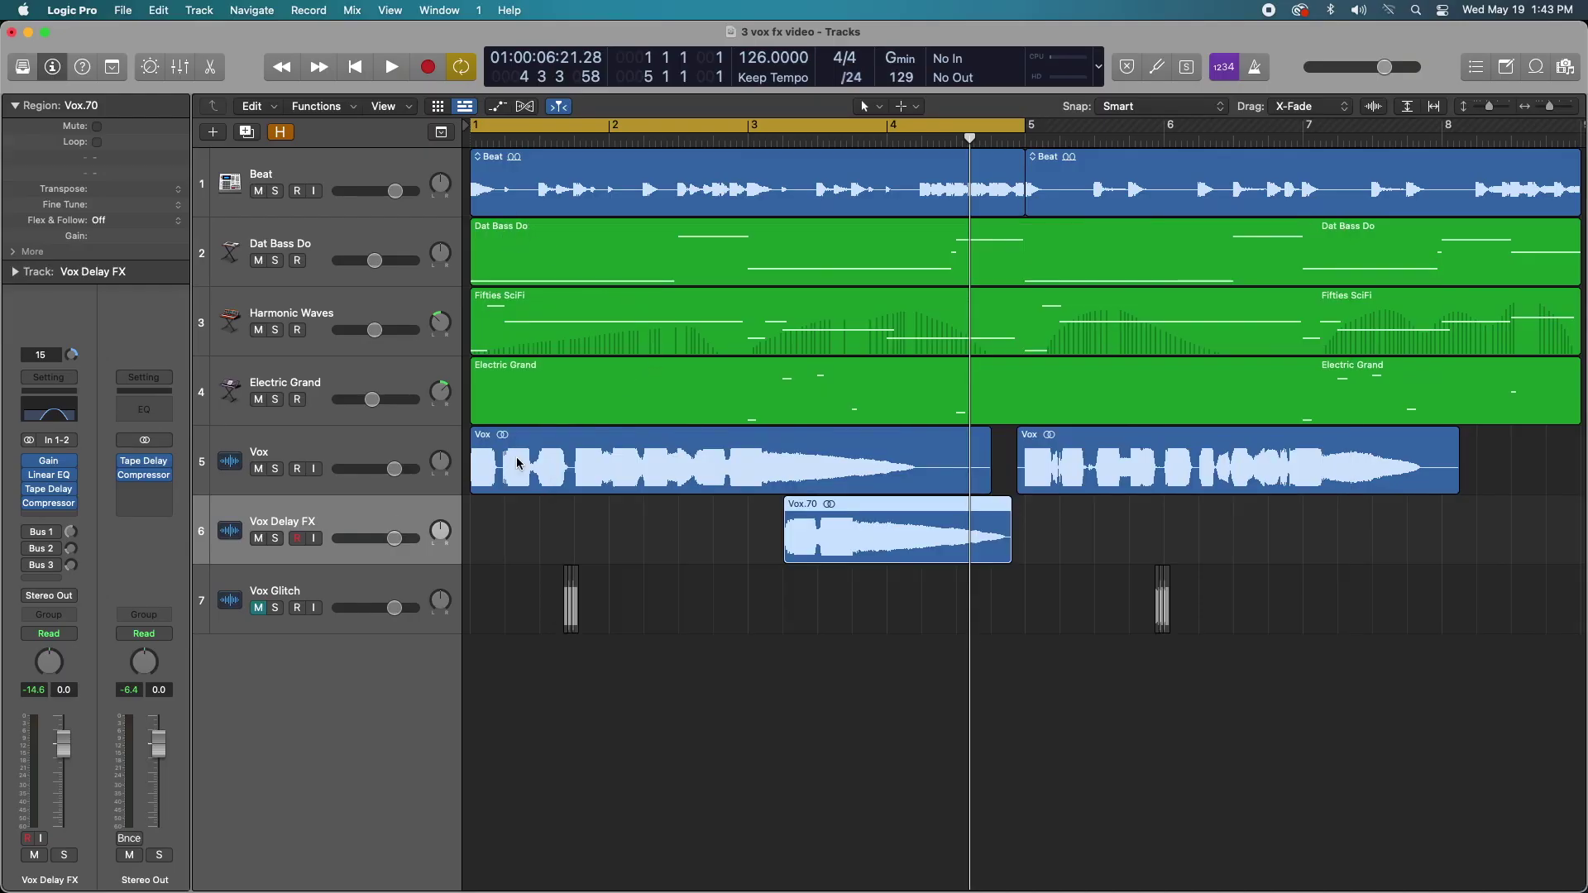
pyautogui.moveTo(72, 748); pyautogui.dragTo(73, 788)
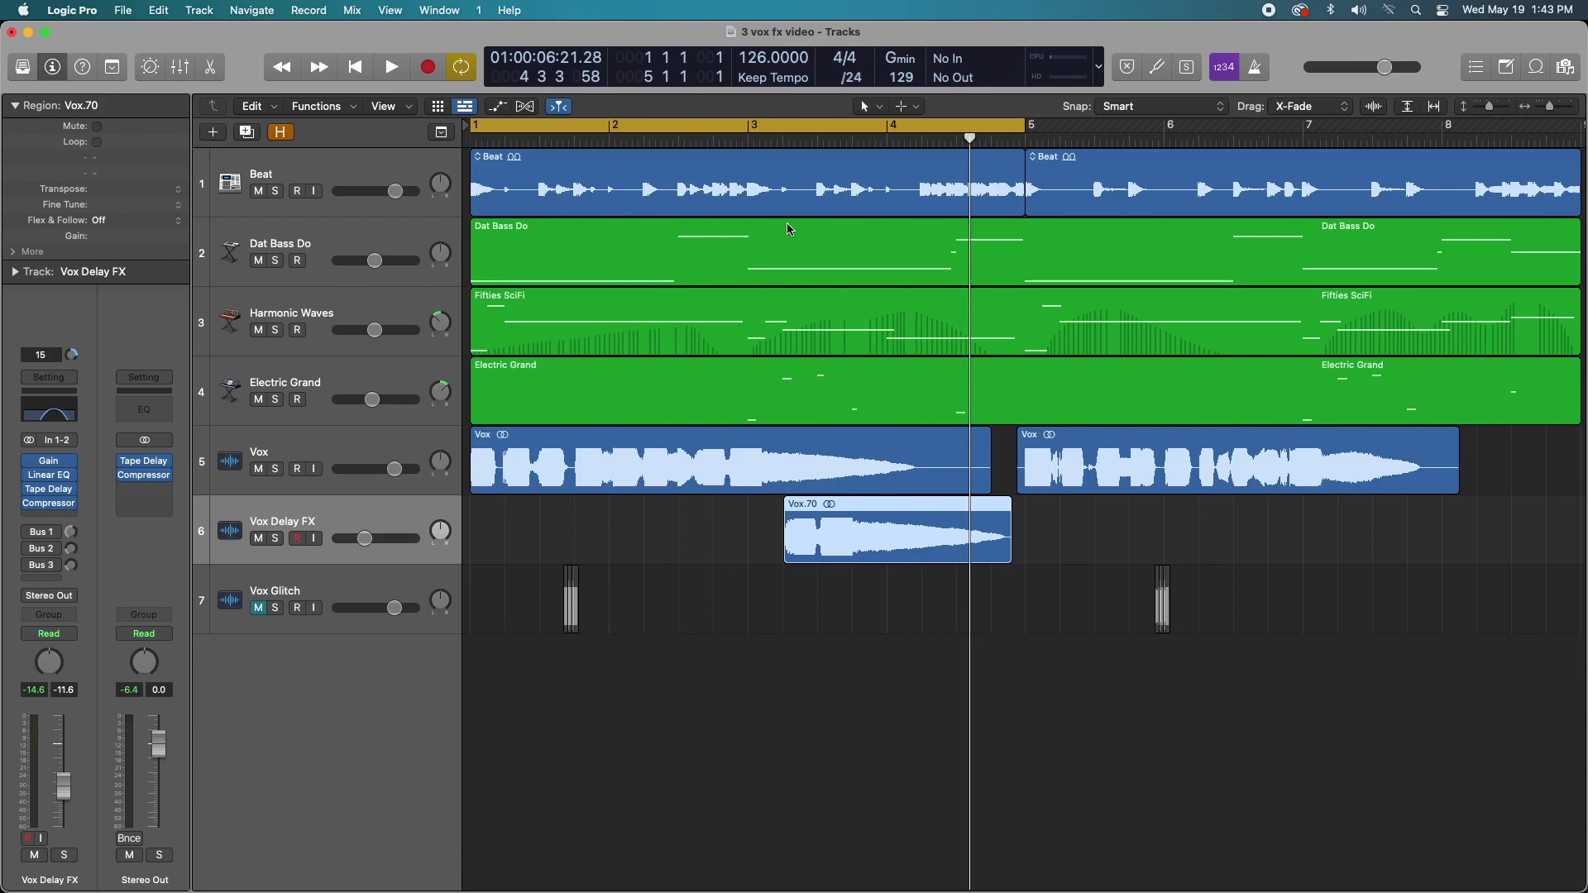
pyautogui.press('space')
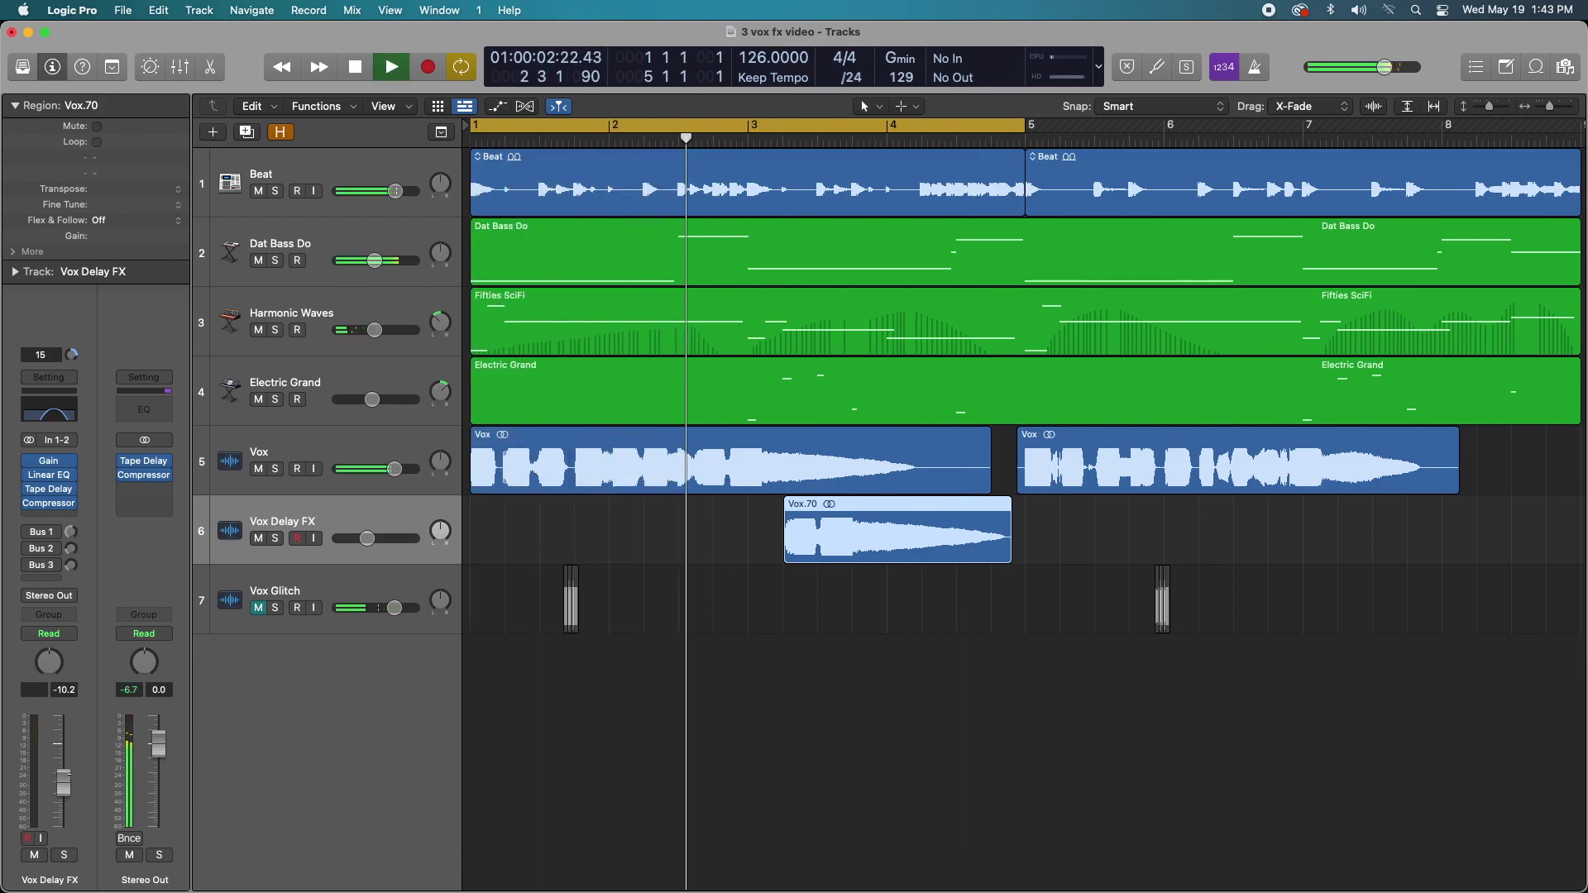
pyautogui.moveTo(63, 788); pyautogui.dragTo(63, 765)
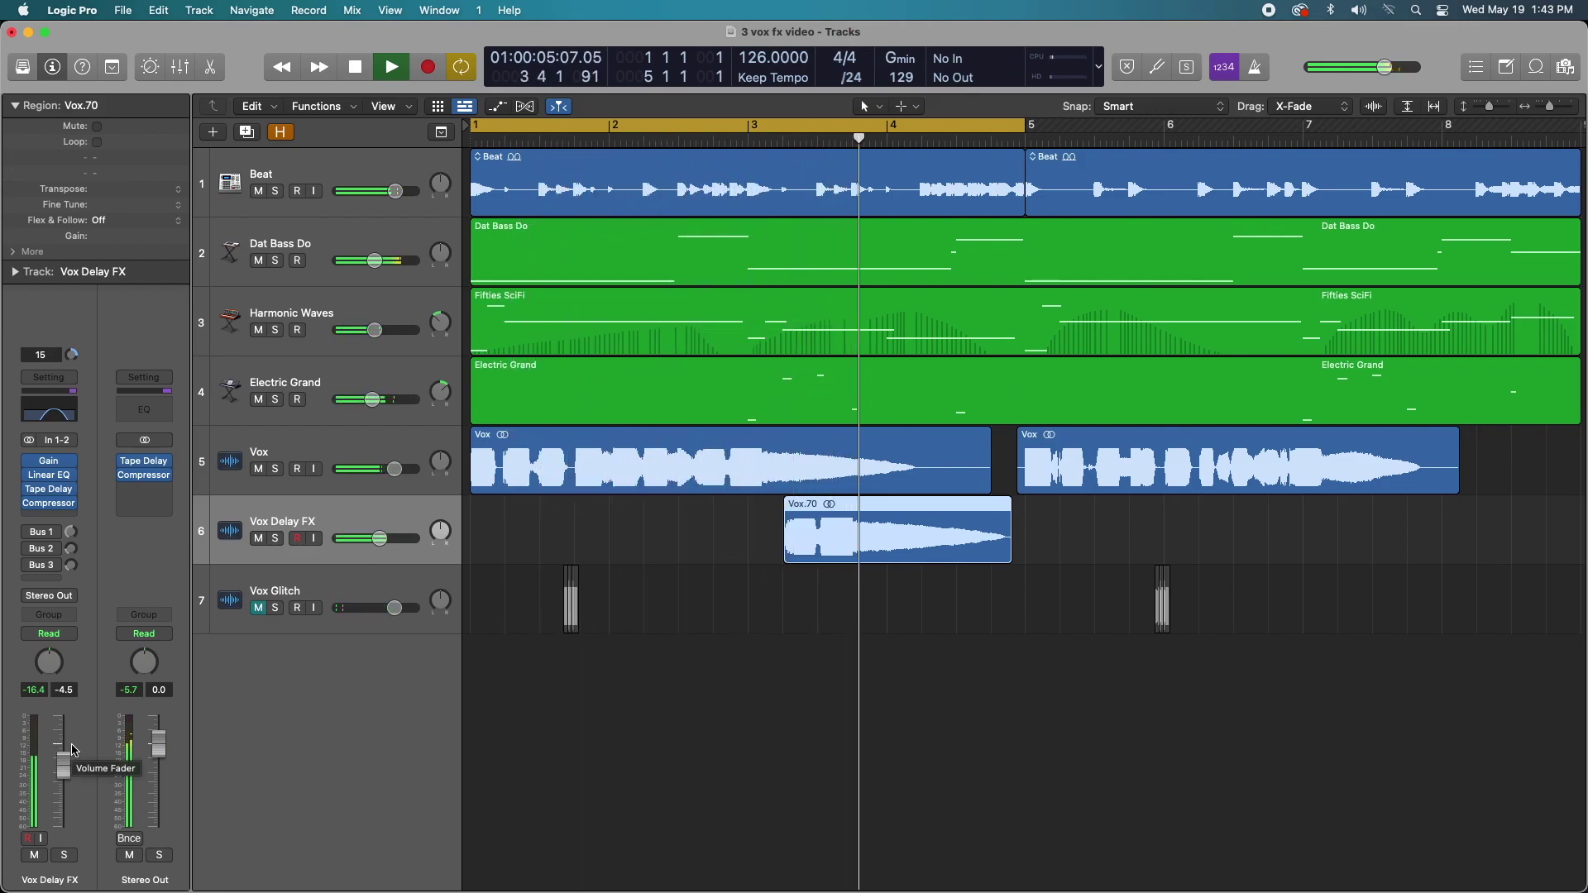
pyautogui.press('s')
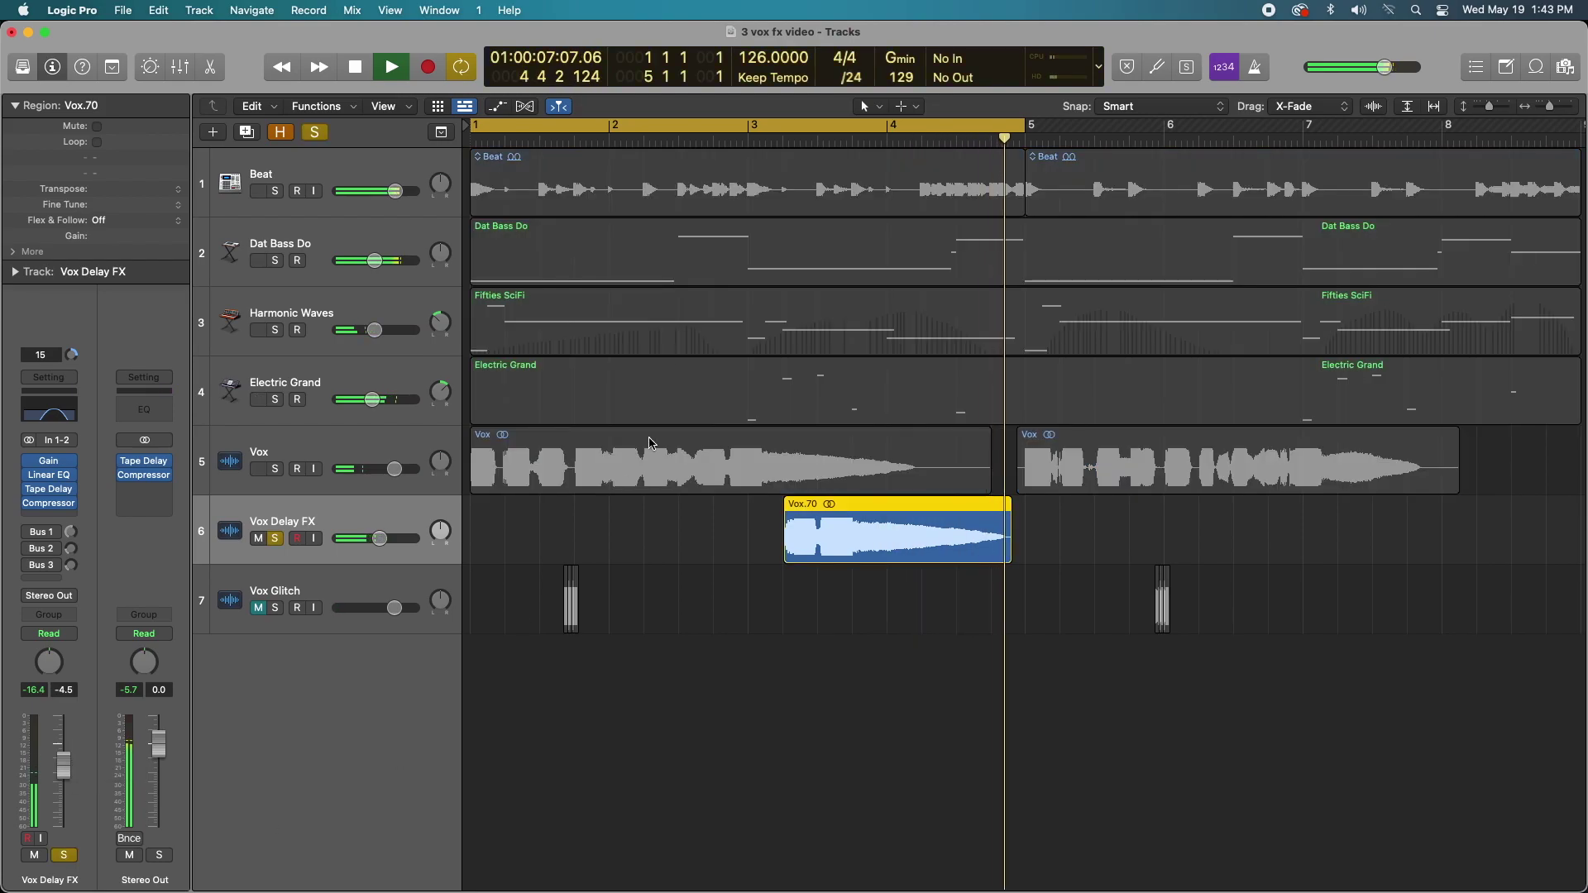
# Narrow the Vox Delay FX EQ to roughly 575–2160 Hz, then unsolo and stop playback.
pyautogui.click(54, 417)
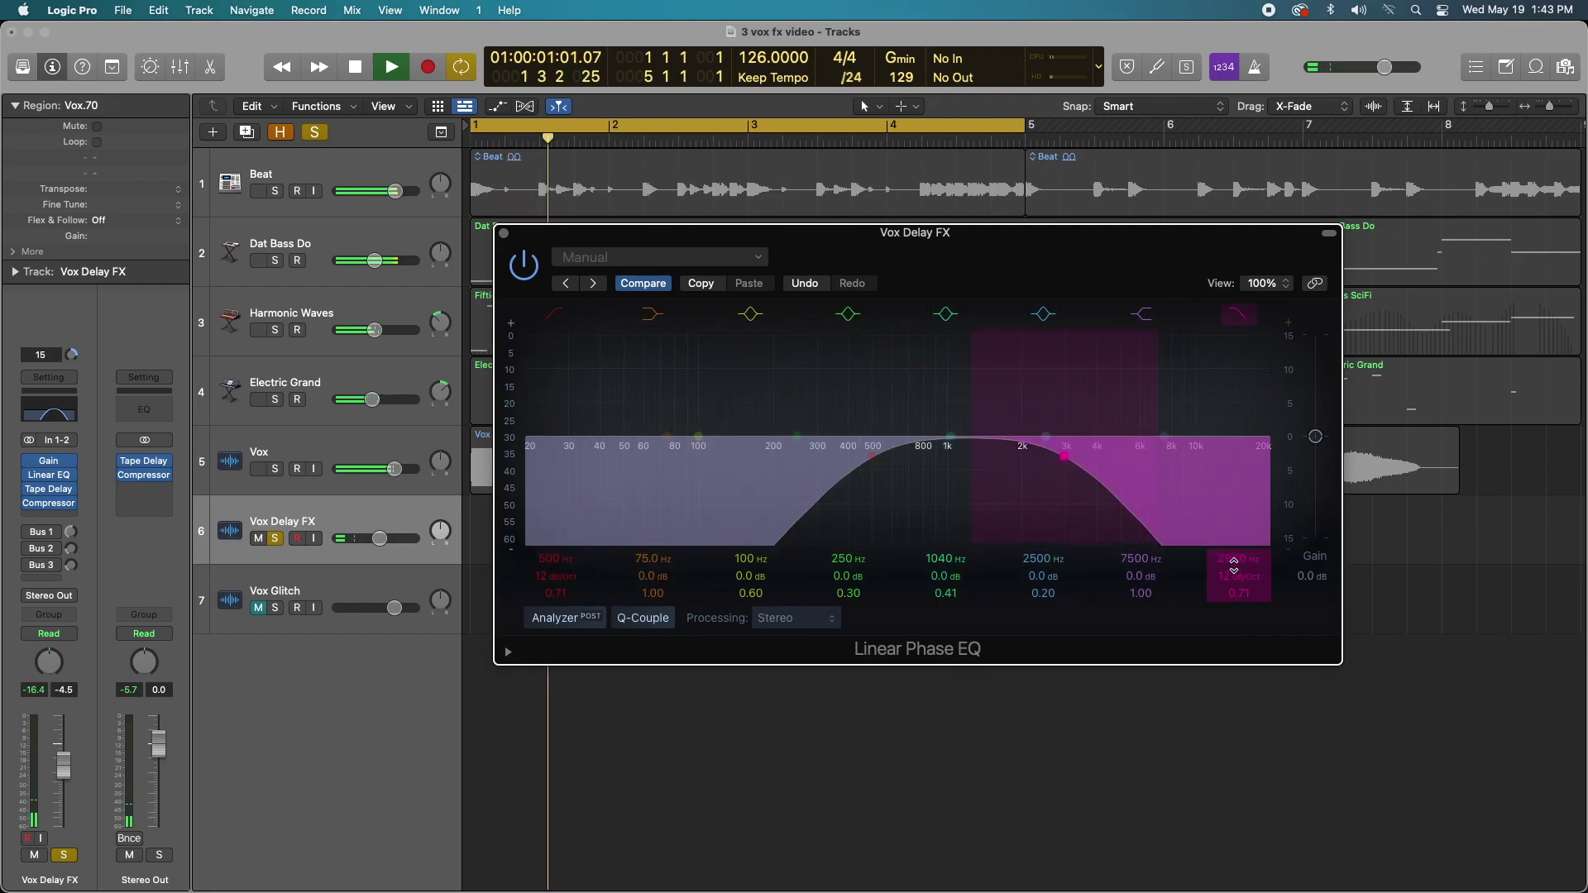
pyautogui.moveTo(1065, 456); pyautogui.dragTo(1030, 456)
pyautogui.click(554, 567)
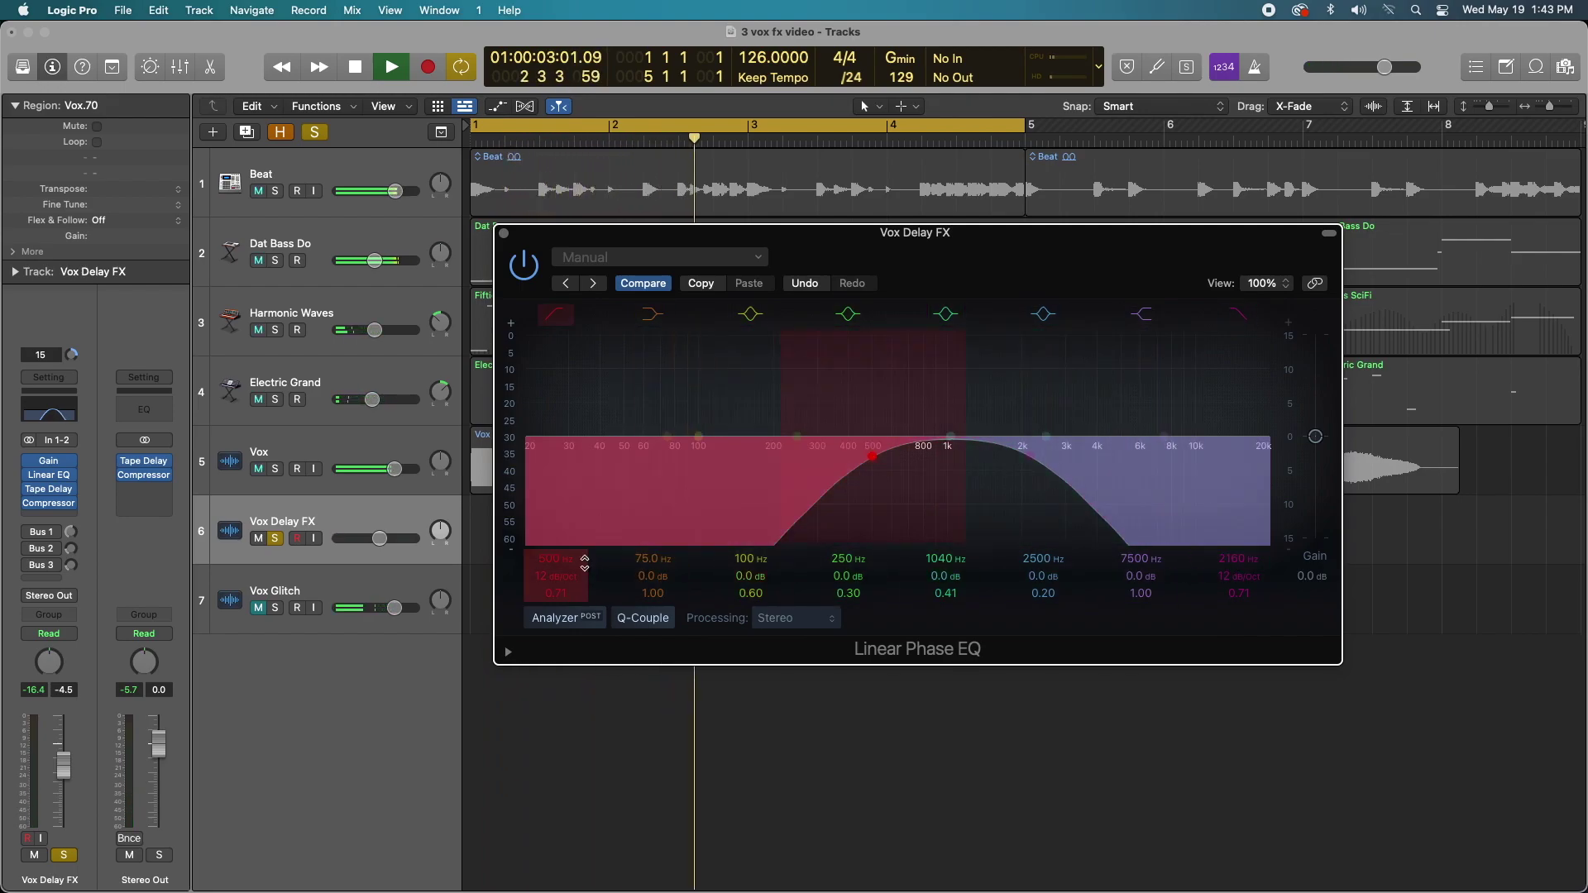
pyautogui.click(504, 233)
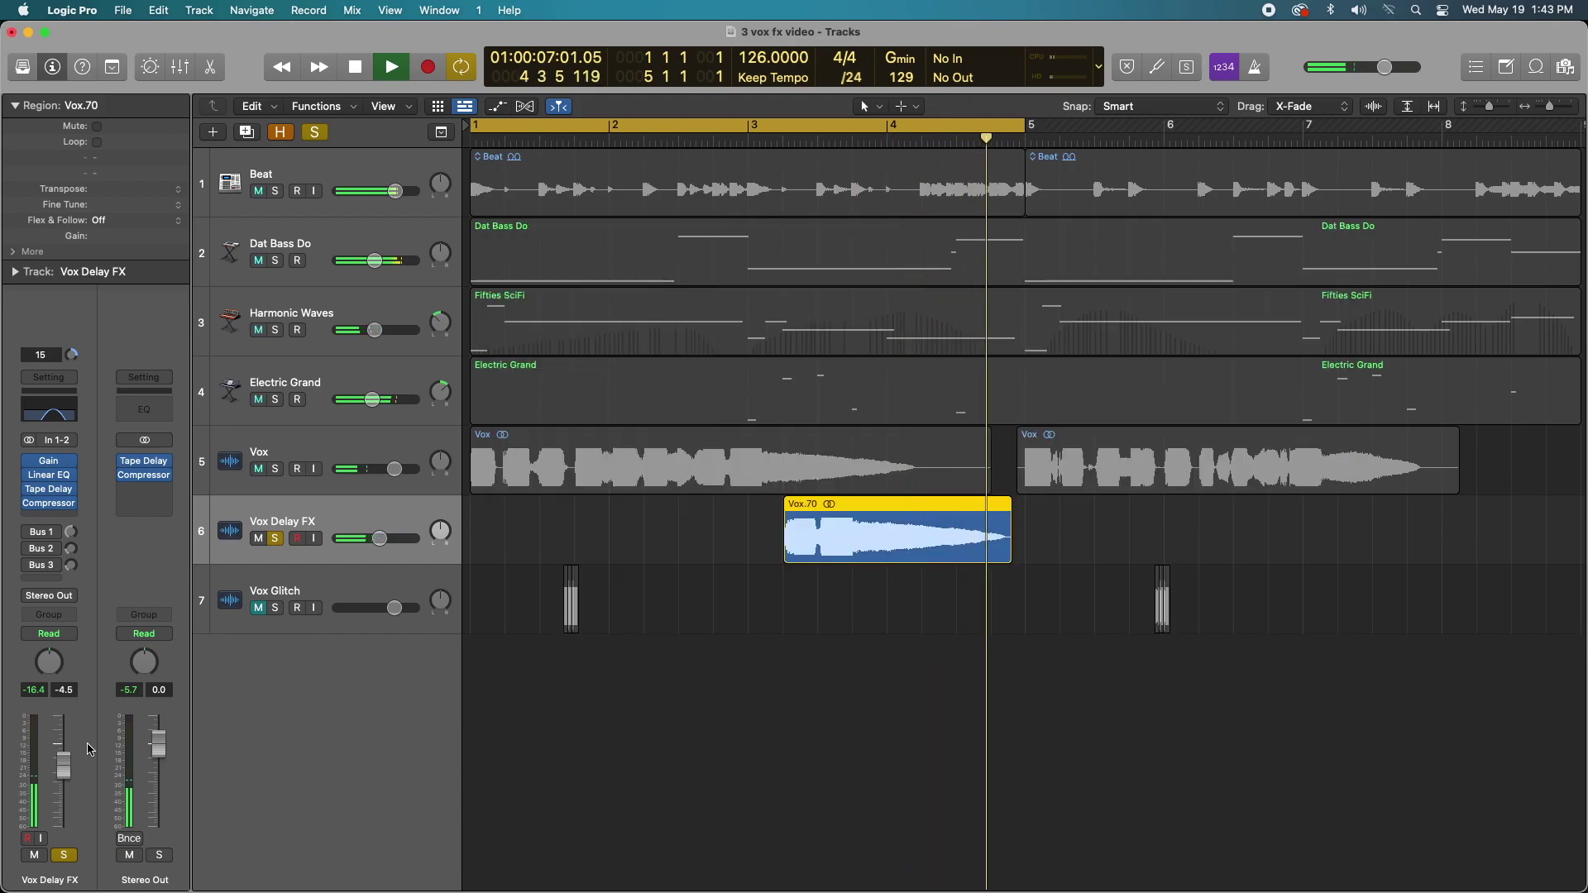
pyautogui.press('s')
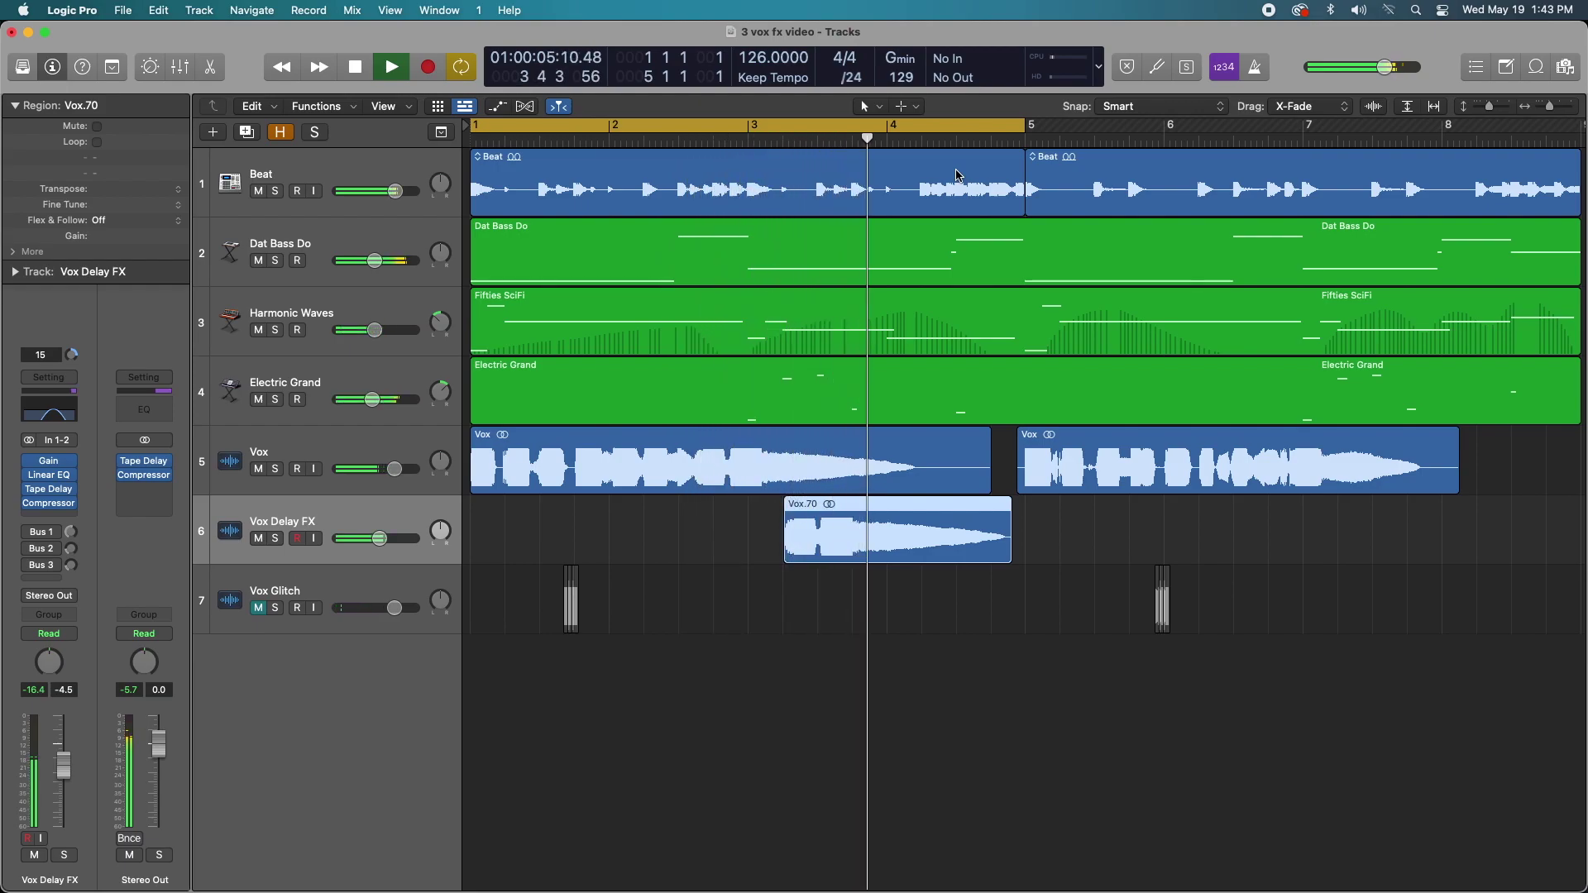
pyautogui.press('space')
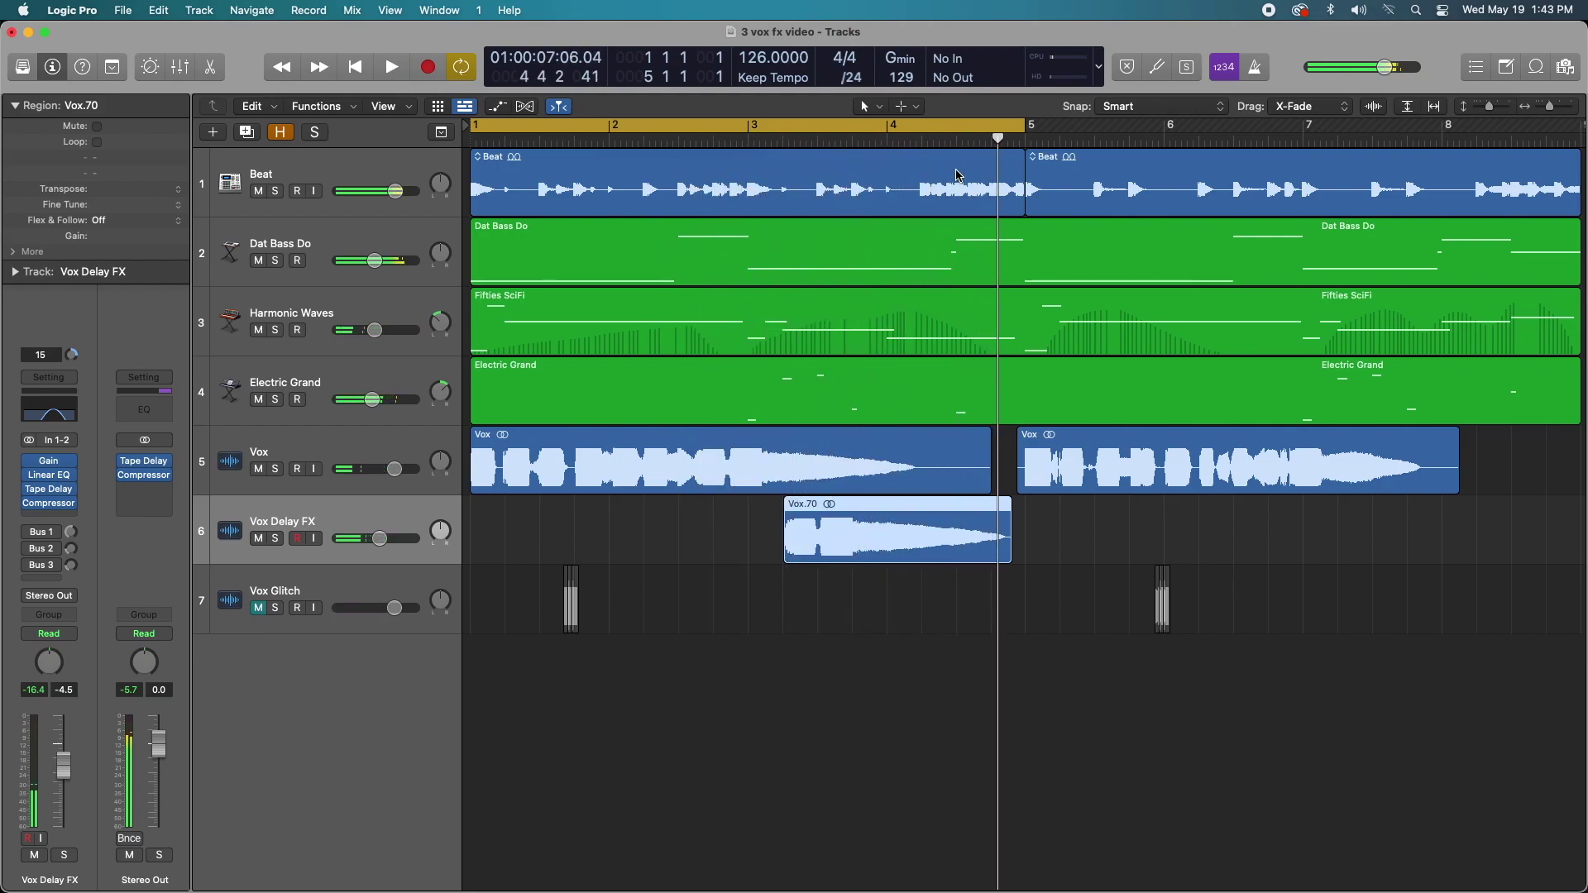
# Replace the old loop with a cycle over bars 5 to 9 and play it.
pyautogui.click(906, 125)
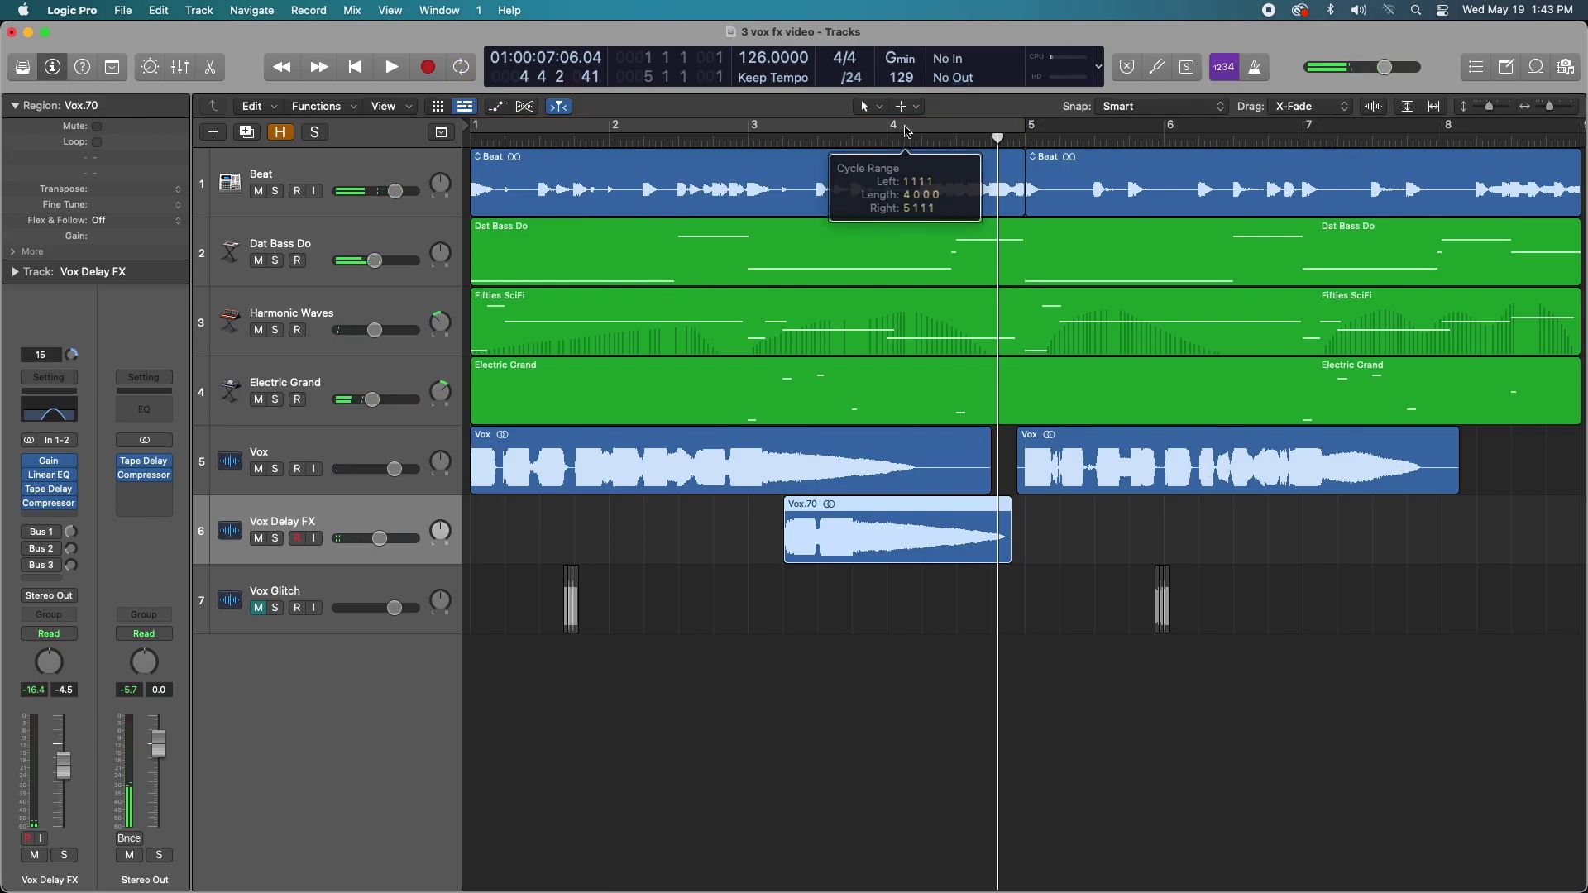
pyautogui.hscroll(5, 894, 292)
pyautogui.hscroll(2, 889, 289)
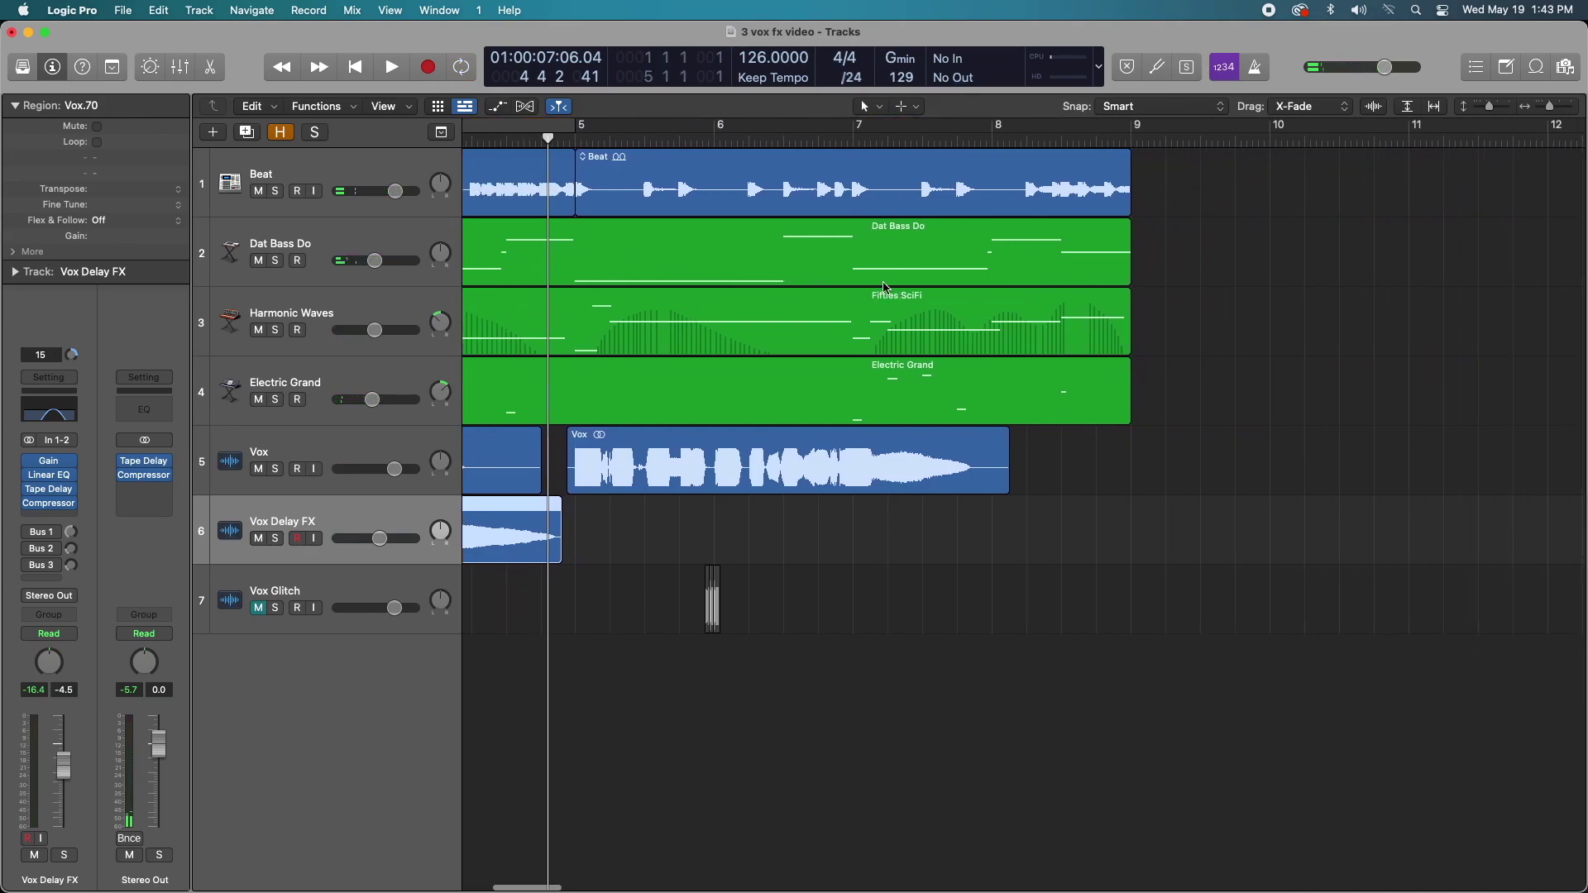
pyautogui.click(595, 137)
pyautogui.press('space')
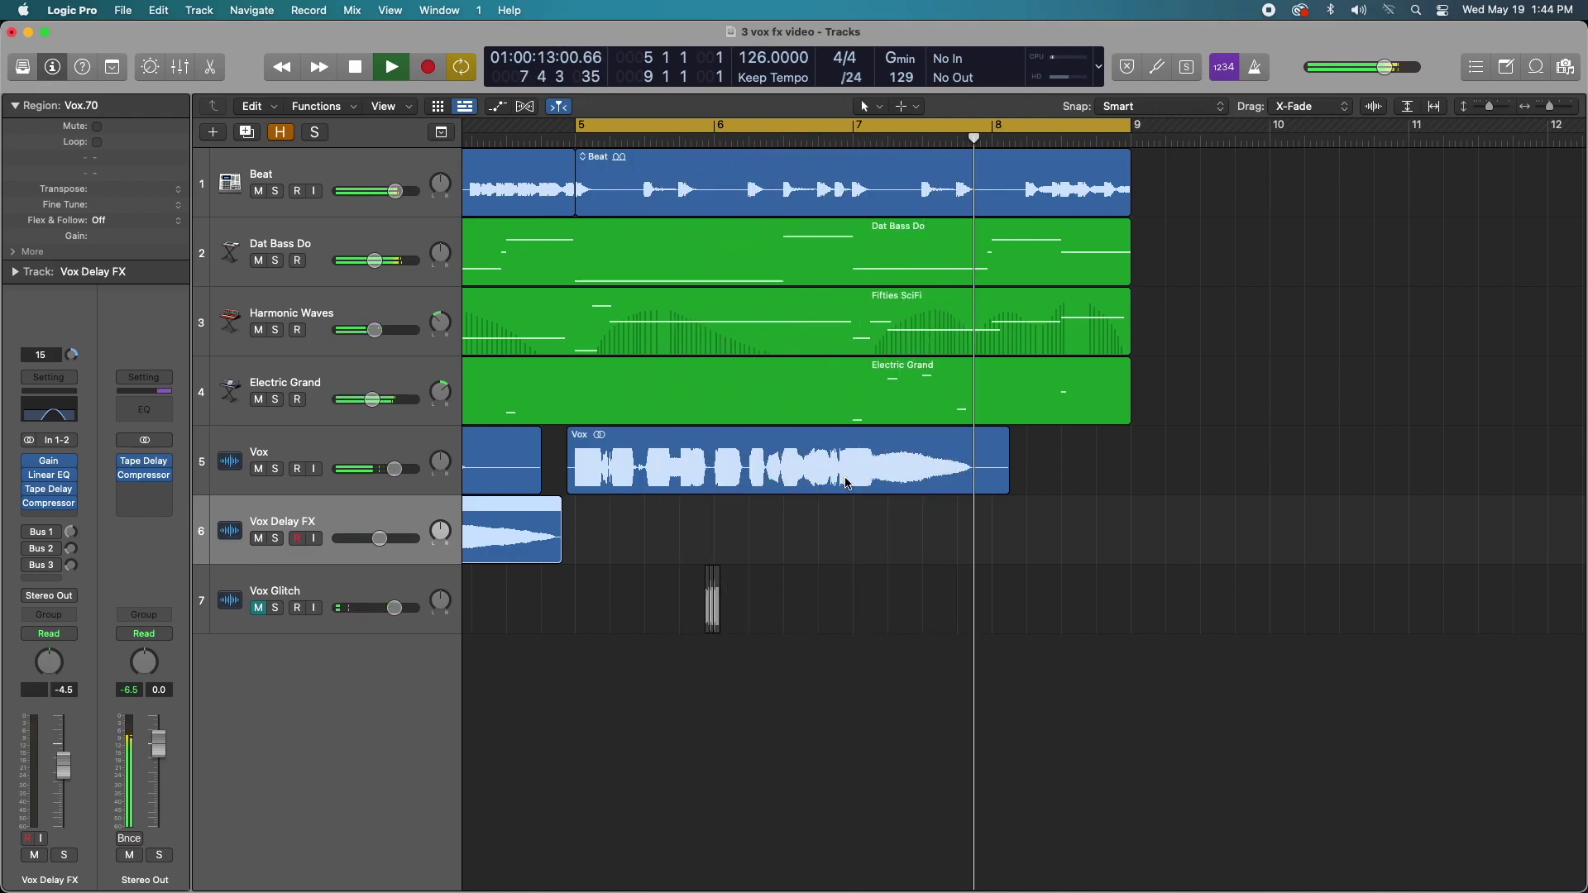
pyautogui.press('space')
# Split the second Vox region at the playhead at bar 7.
pyautogui.press('super+Right')
pyautogui.click(1058, 142)
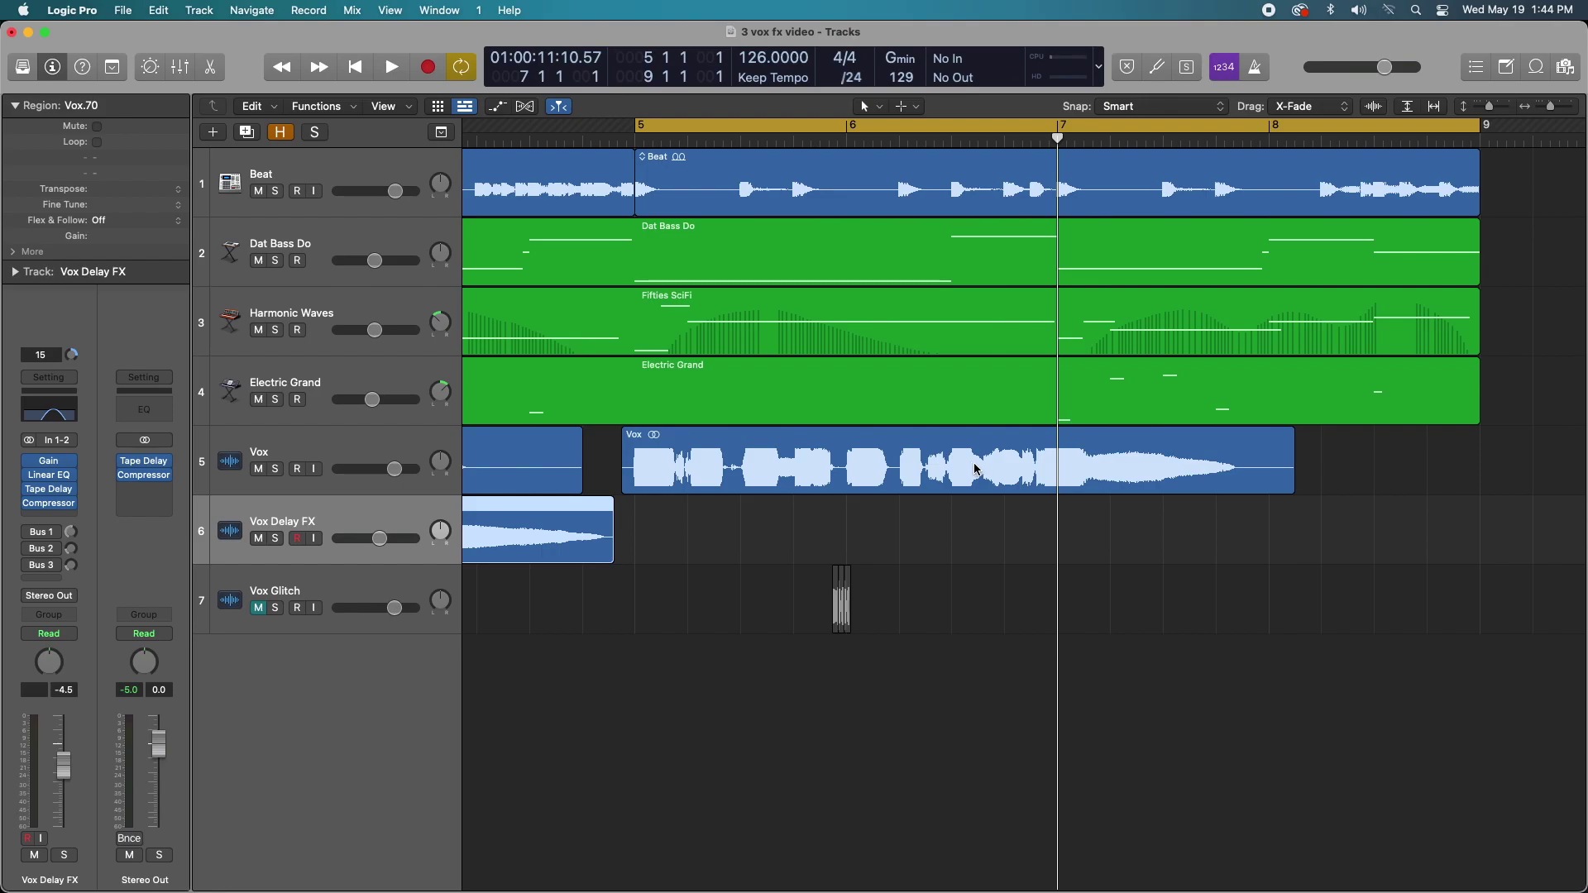
pyautogui.hscroll(3, 975, 469)
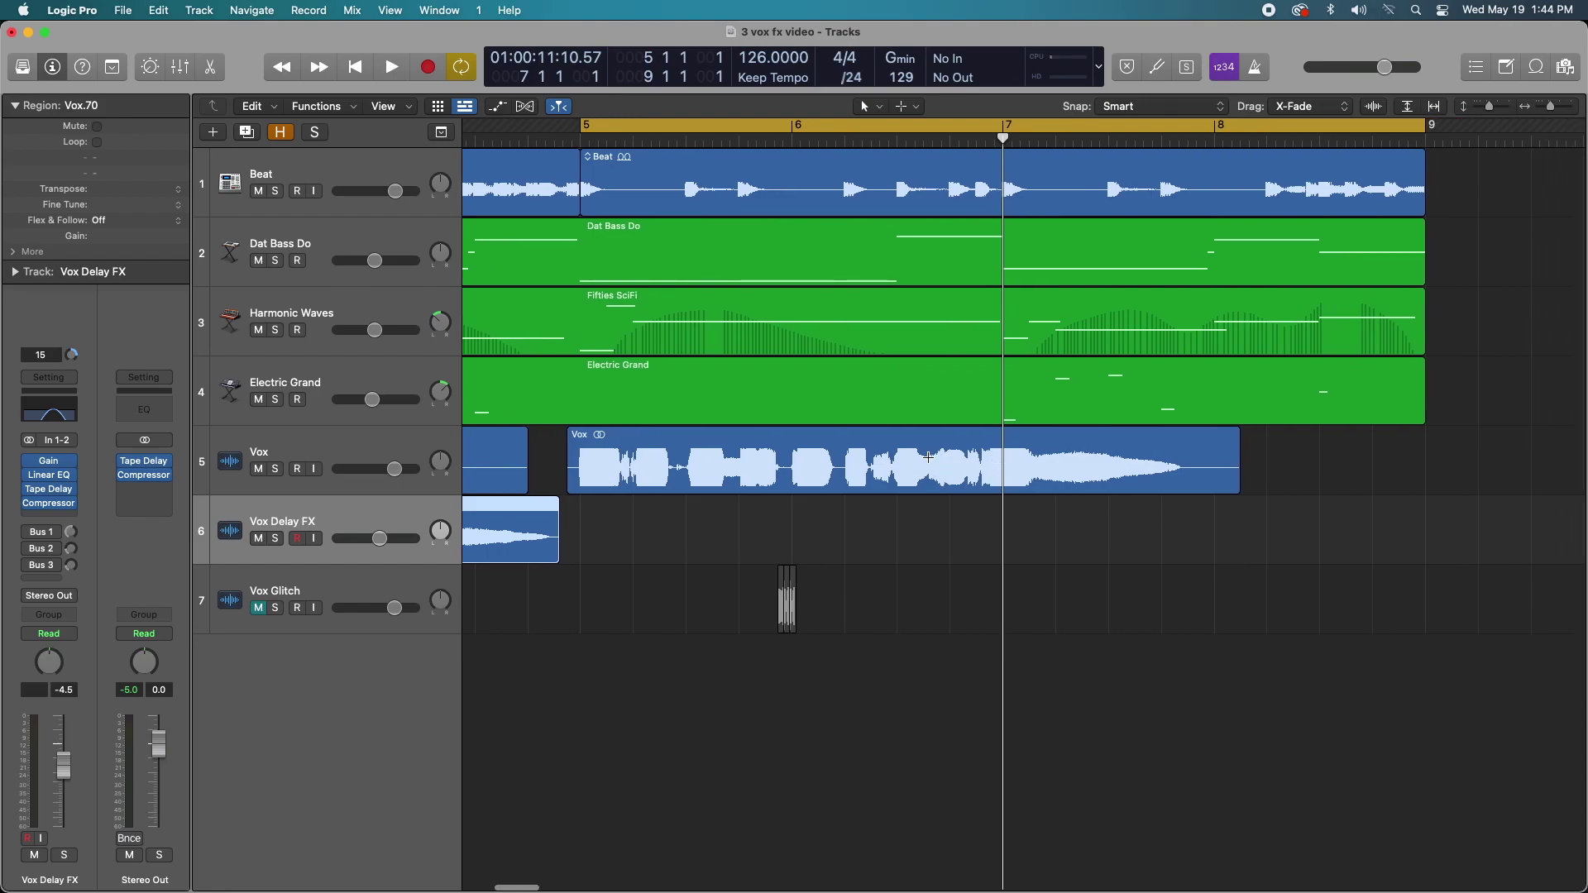
pyautogui.press('super+Right')
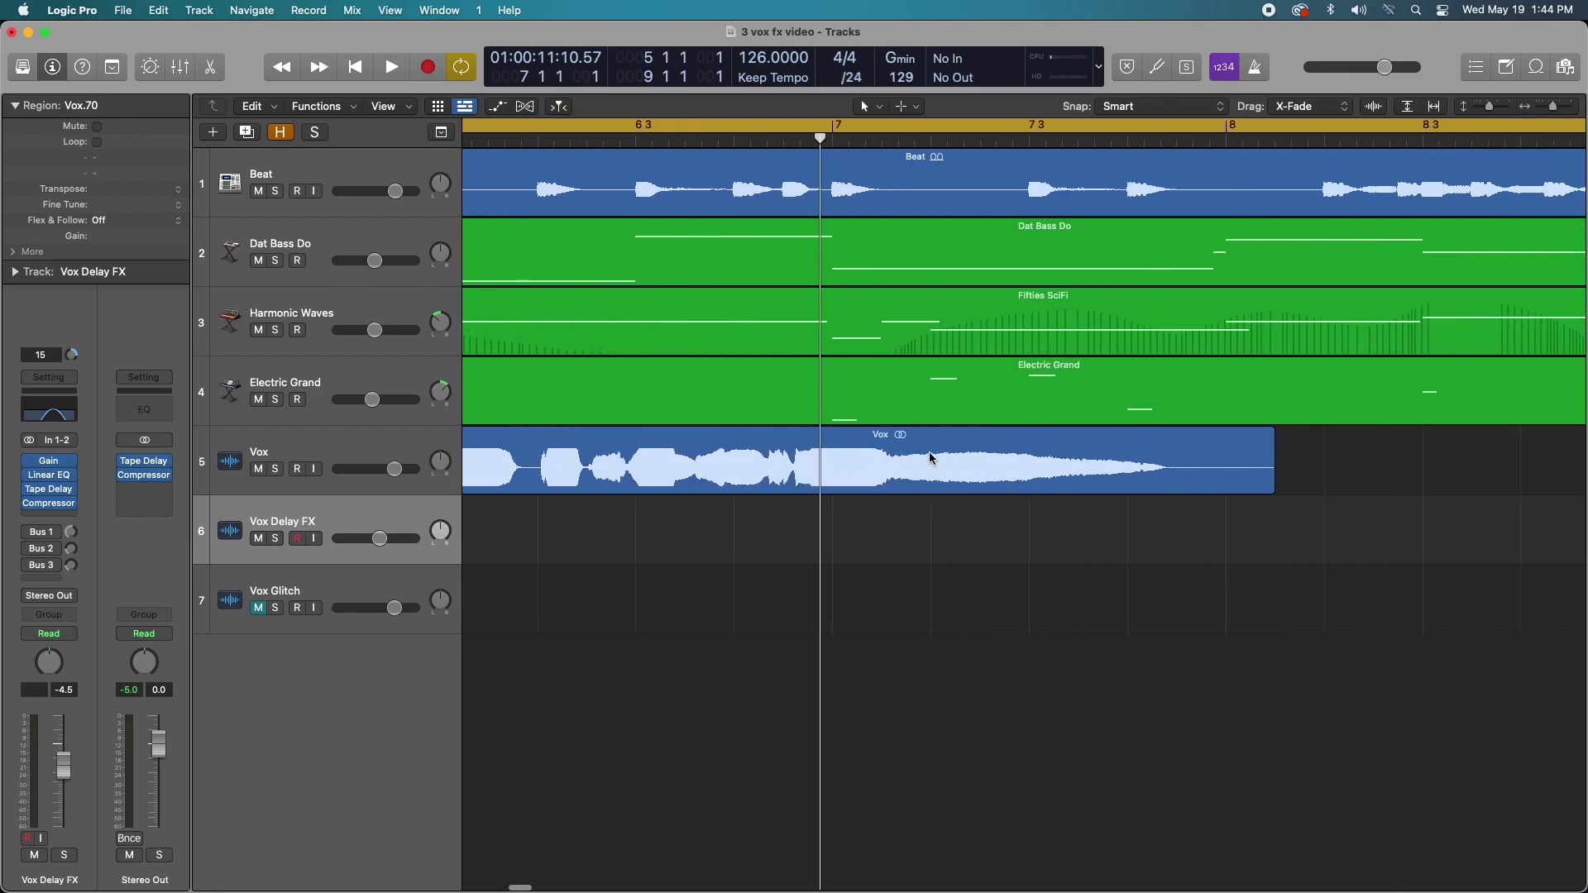
pyautogui.press('space')
pyautogui.hscroll(10, 759, 461)
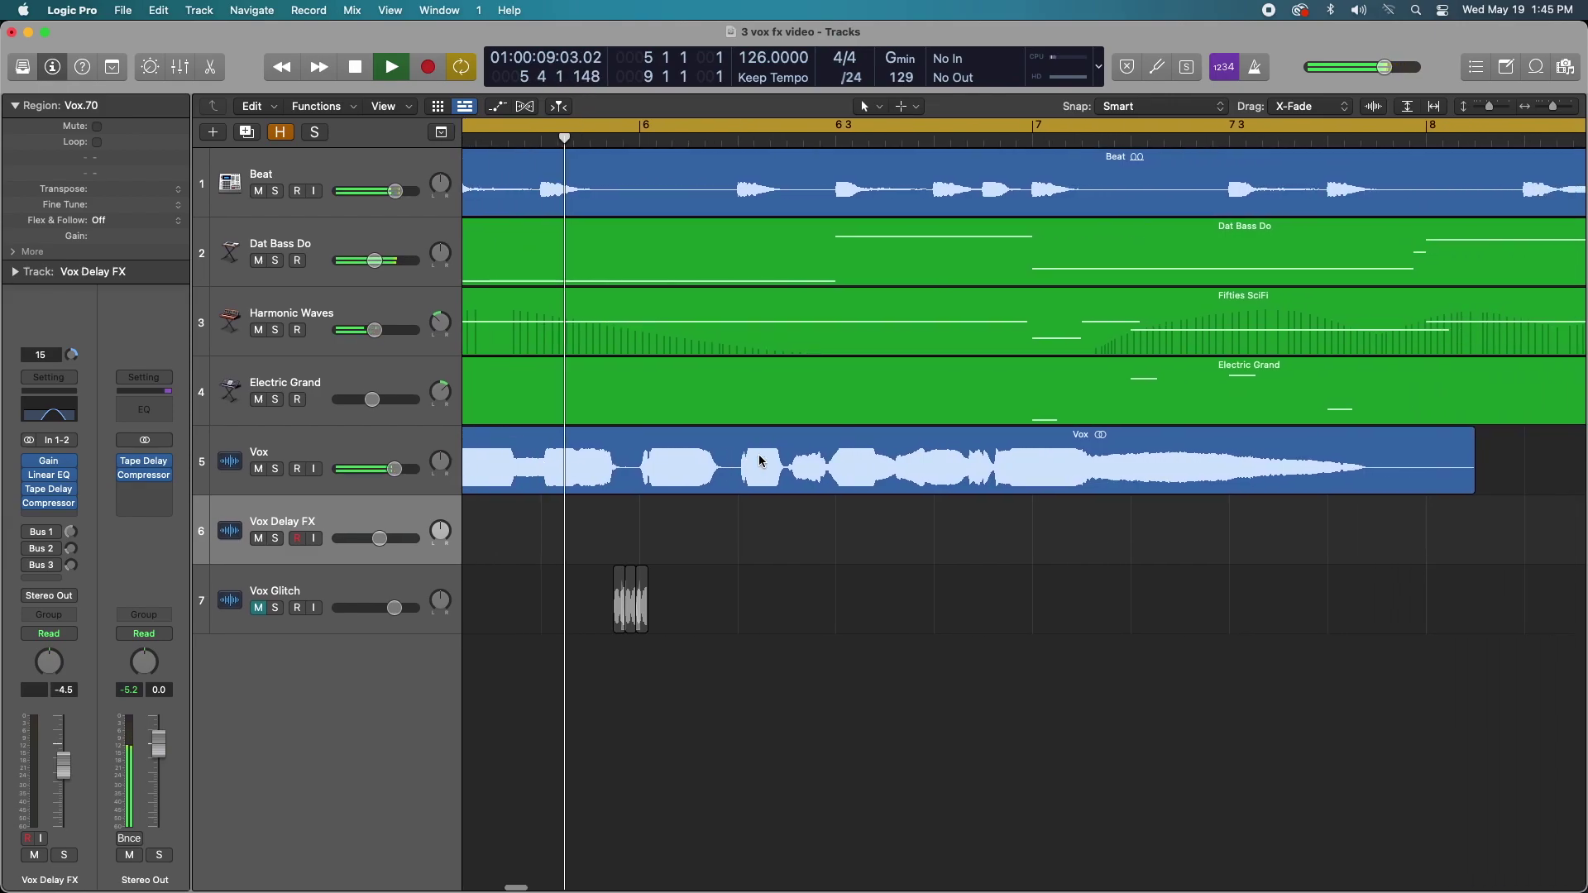
pyautogui.press('super+t')
pyautogui.press('space')
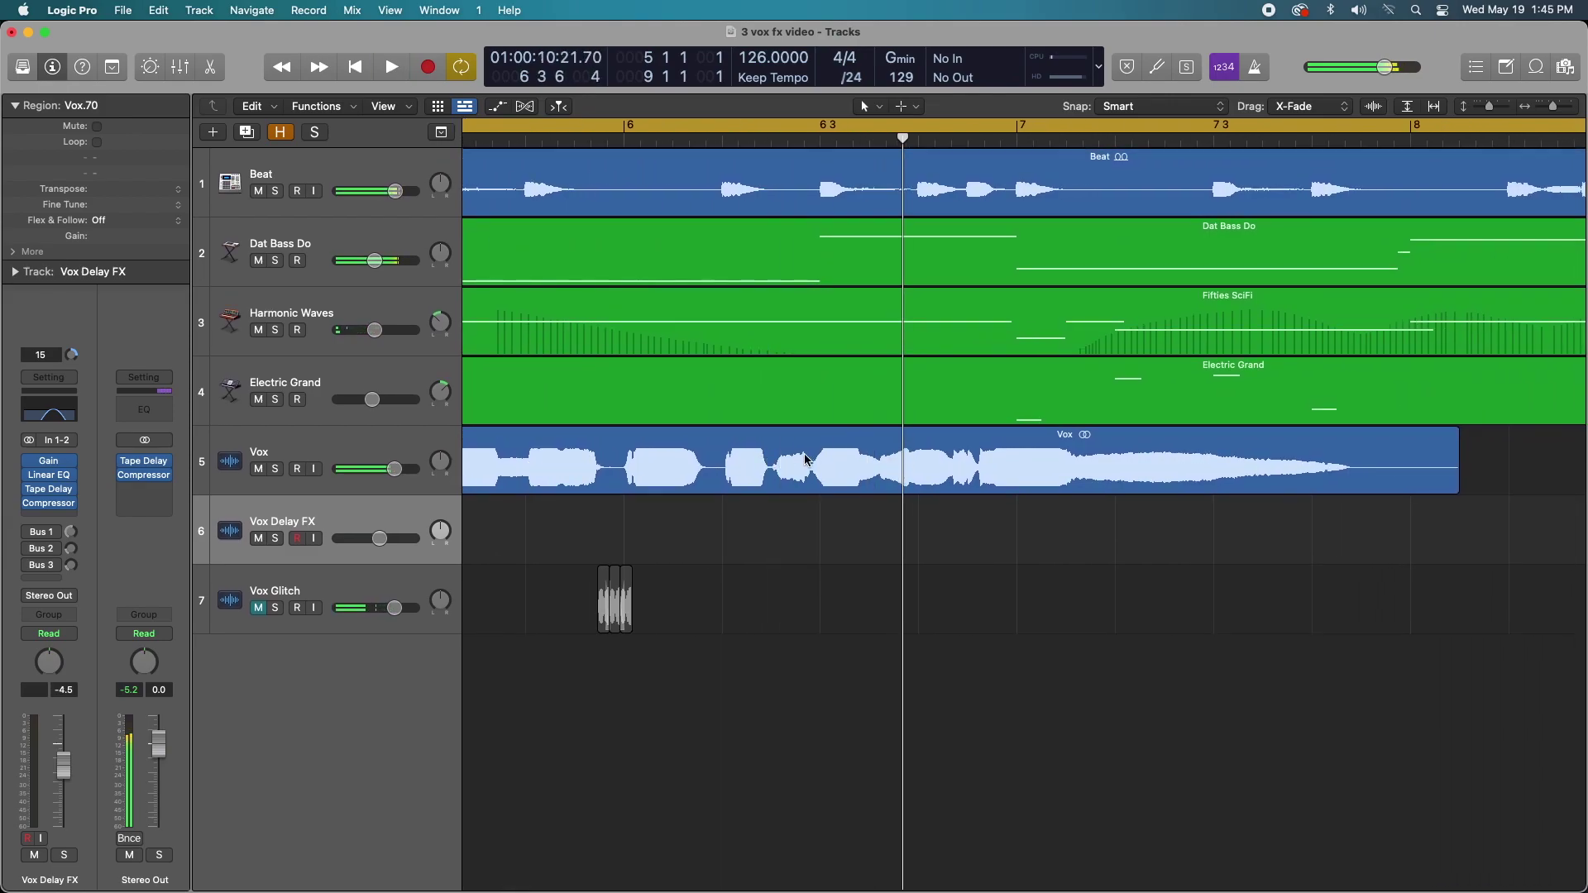
# Copy the Vox.72 tail onto Vox Delay FX and trim the copy Vox.73's end.
pyautogui.moveTo(926, 472); pyautogui.dragTo(1158, 529)
pyautogui.press('space')
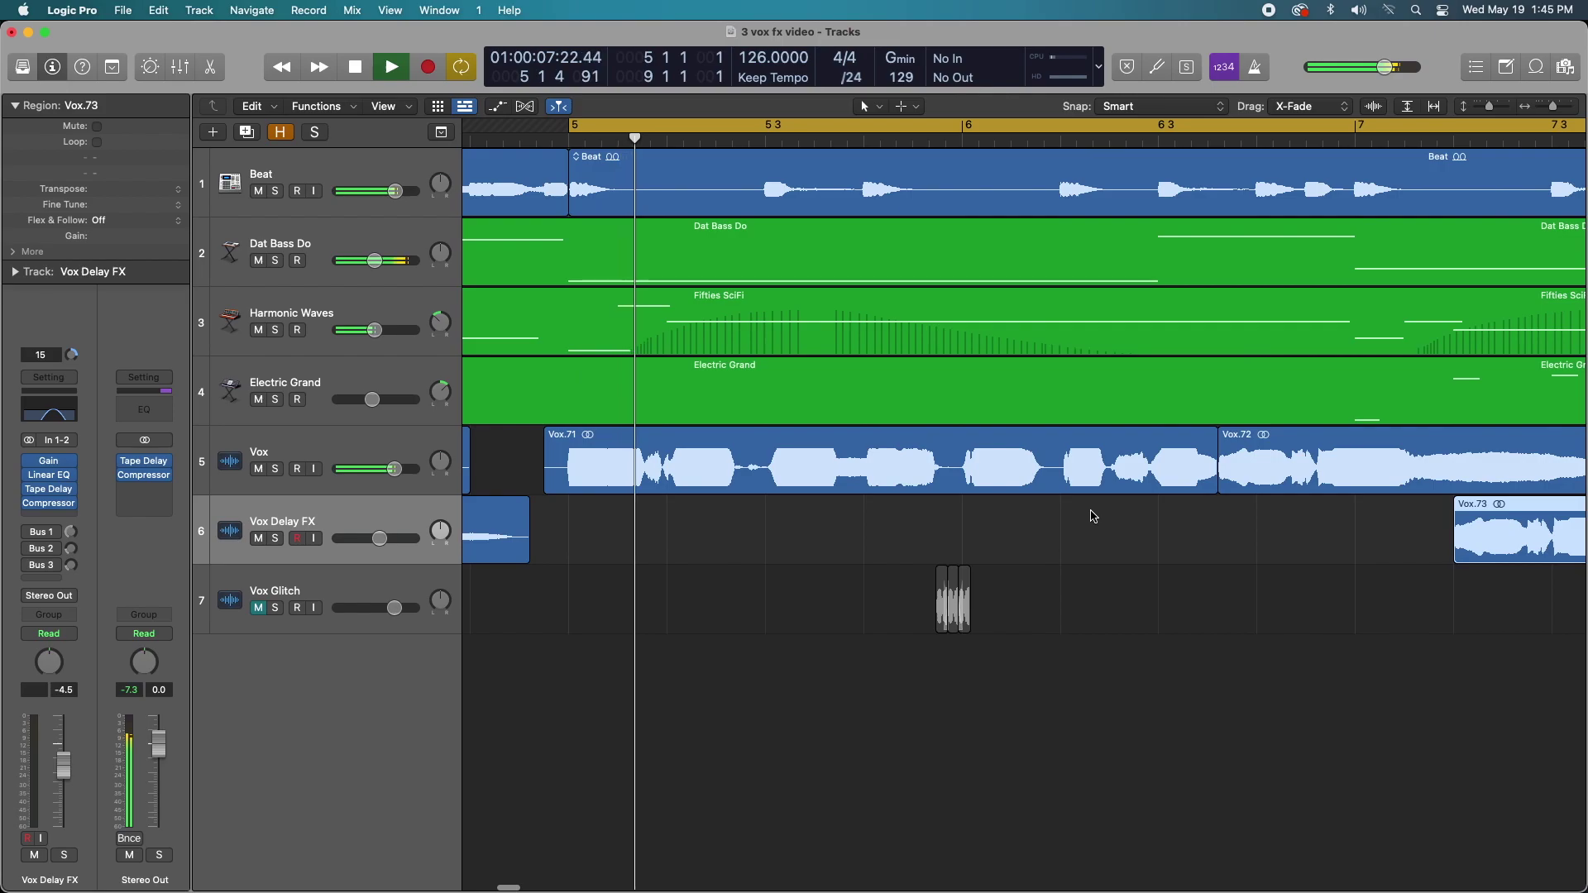
pyautogui.press('super+Left')
pyautogui.hscroll(2, 1088, 517)
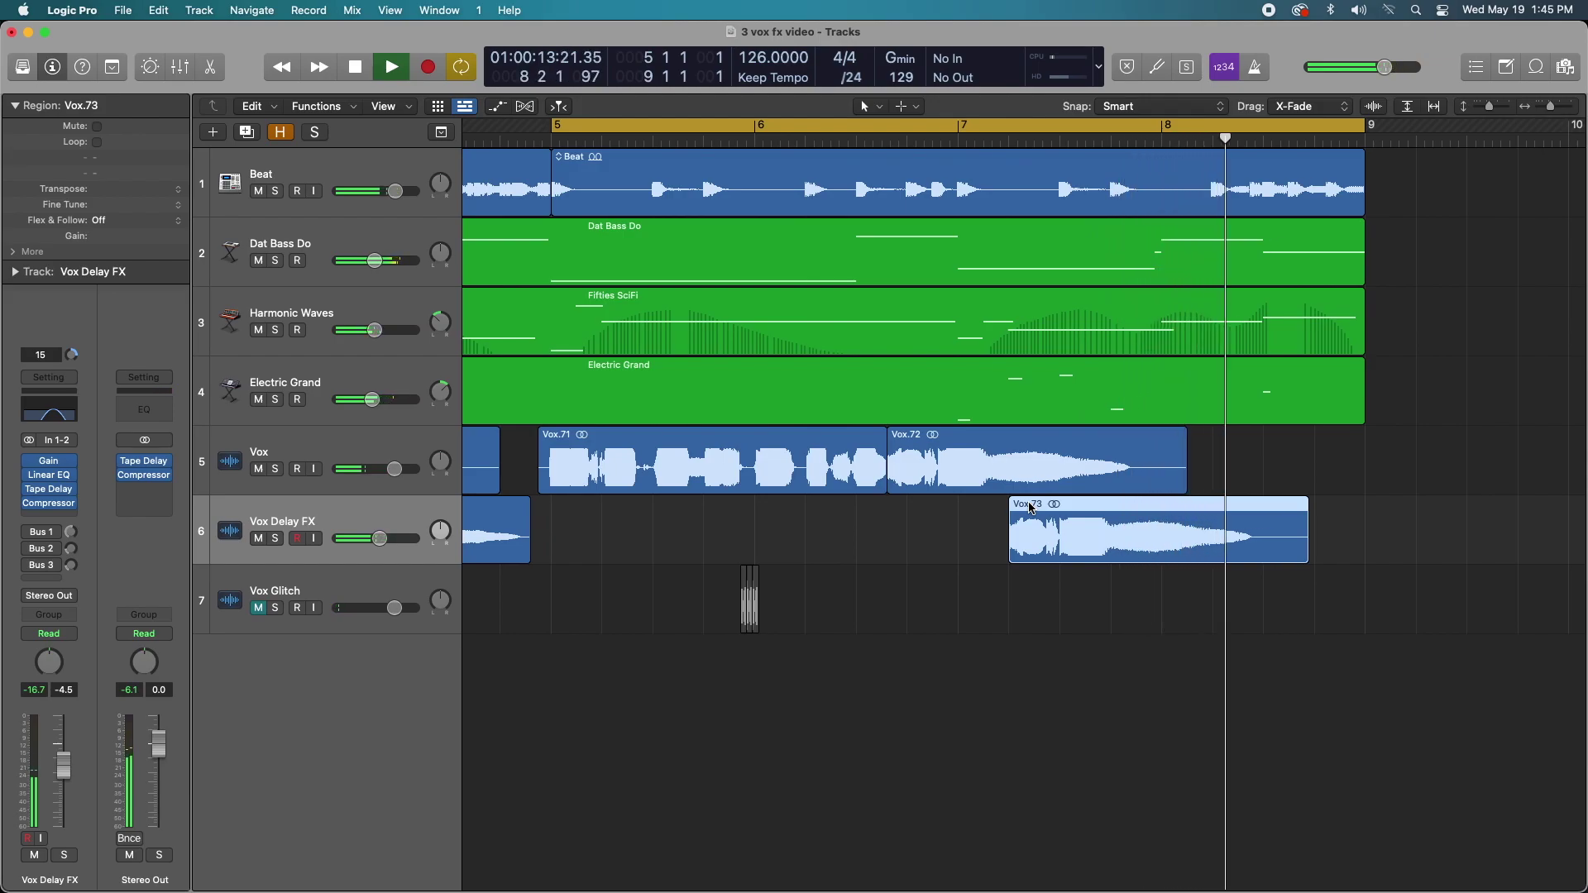
pyautogui.press('space')
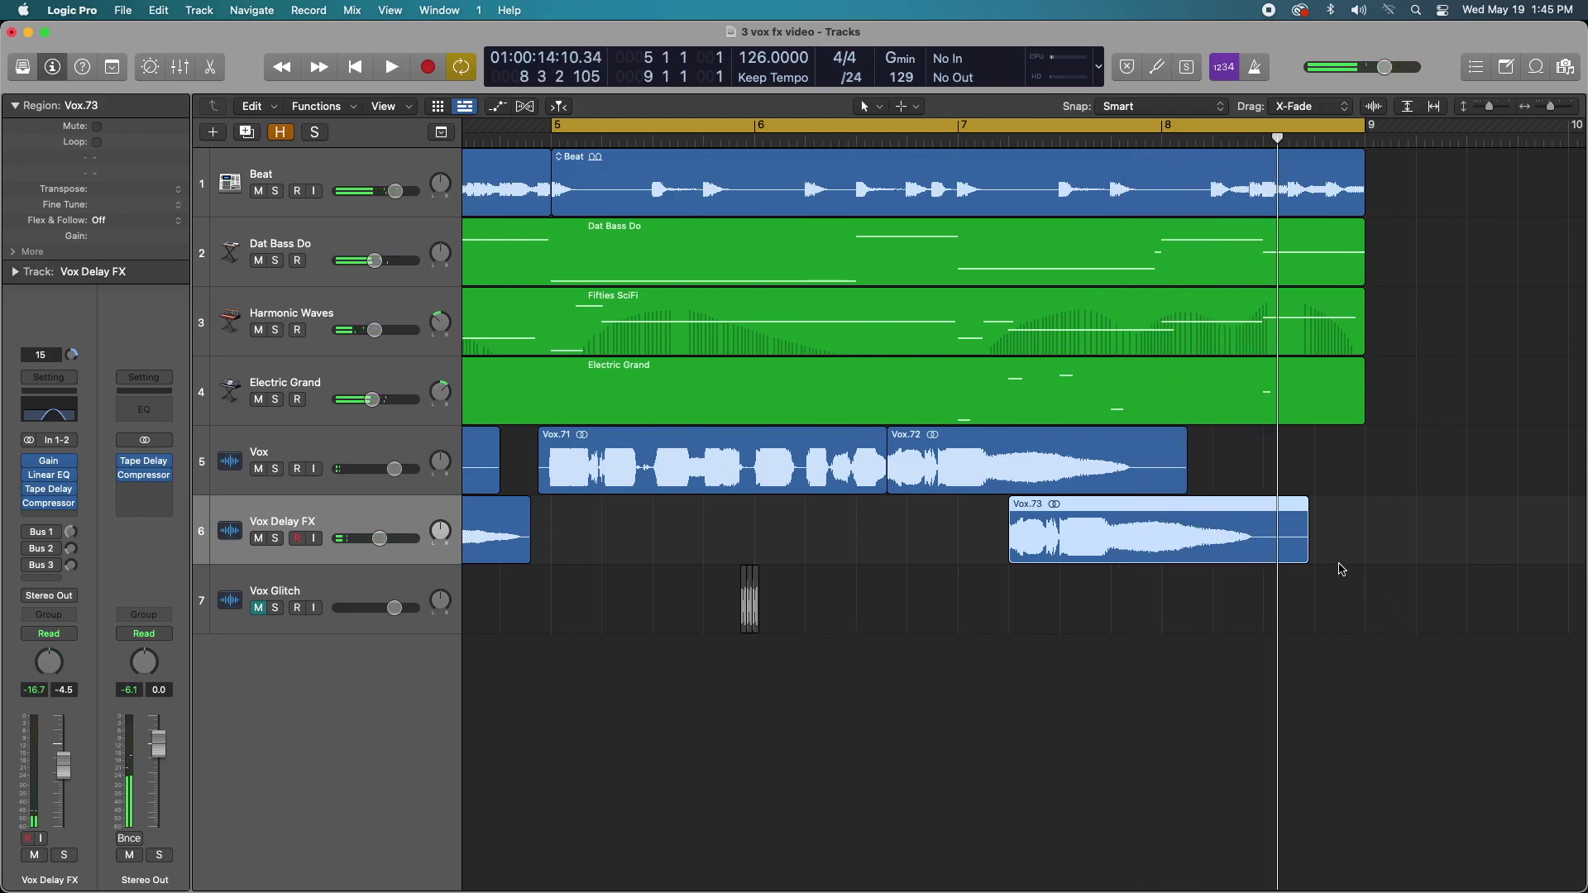
pyautogui.moveTo(1305, 560); pyautogui.dragTo(1277, 560)
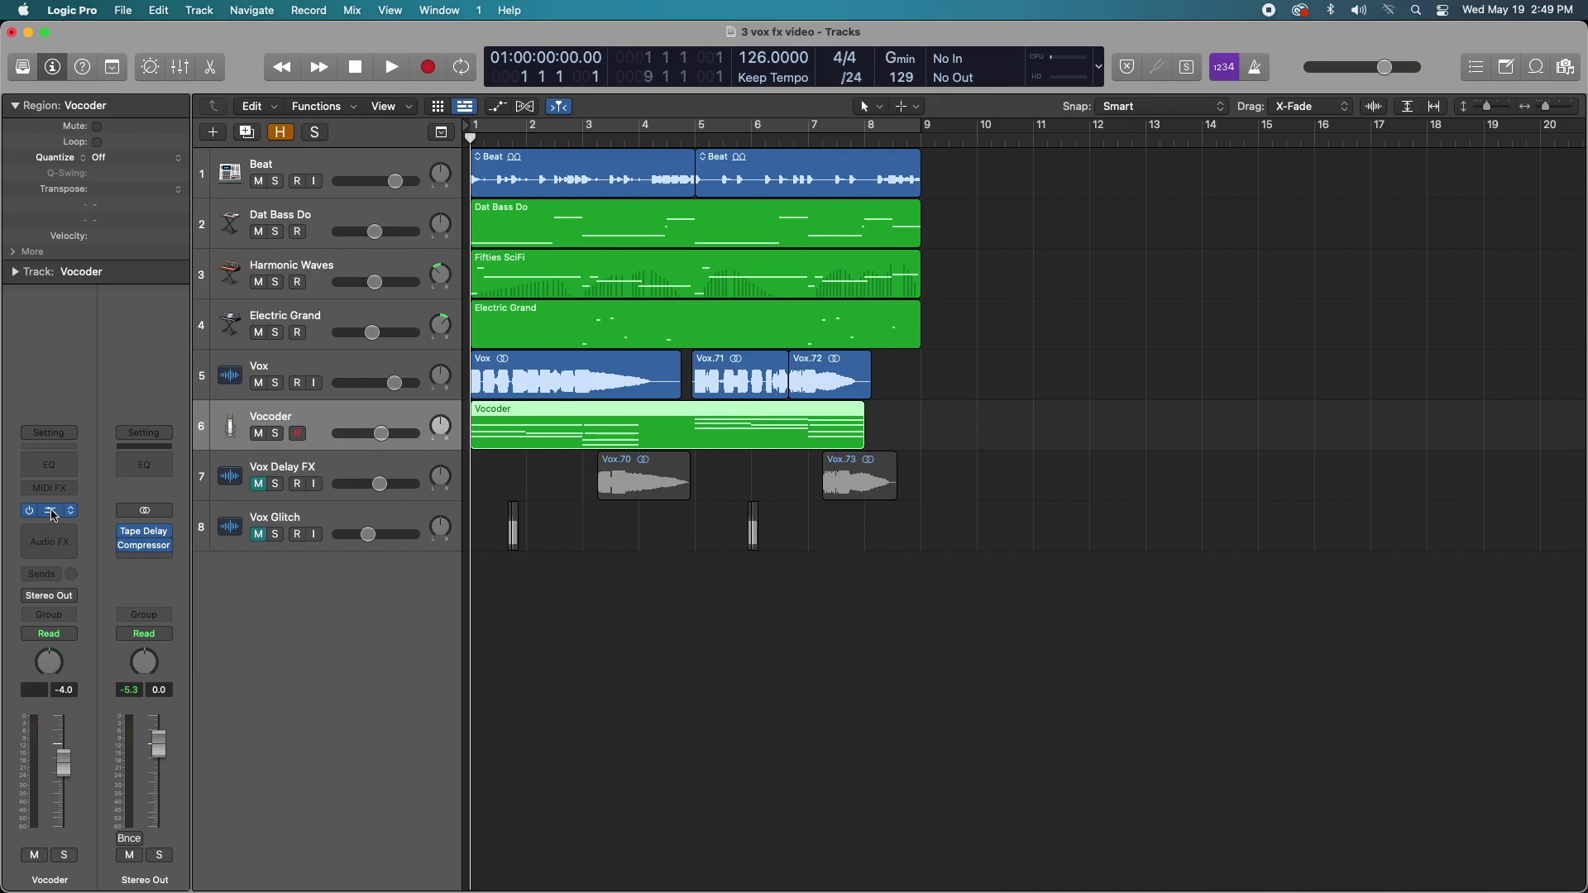
# Check the Vocoder track's EVOC 20 PolySynth, mute the Vocoder track, and select the Vox track.
pyautogui.click(49, 510)
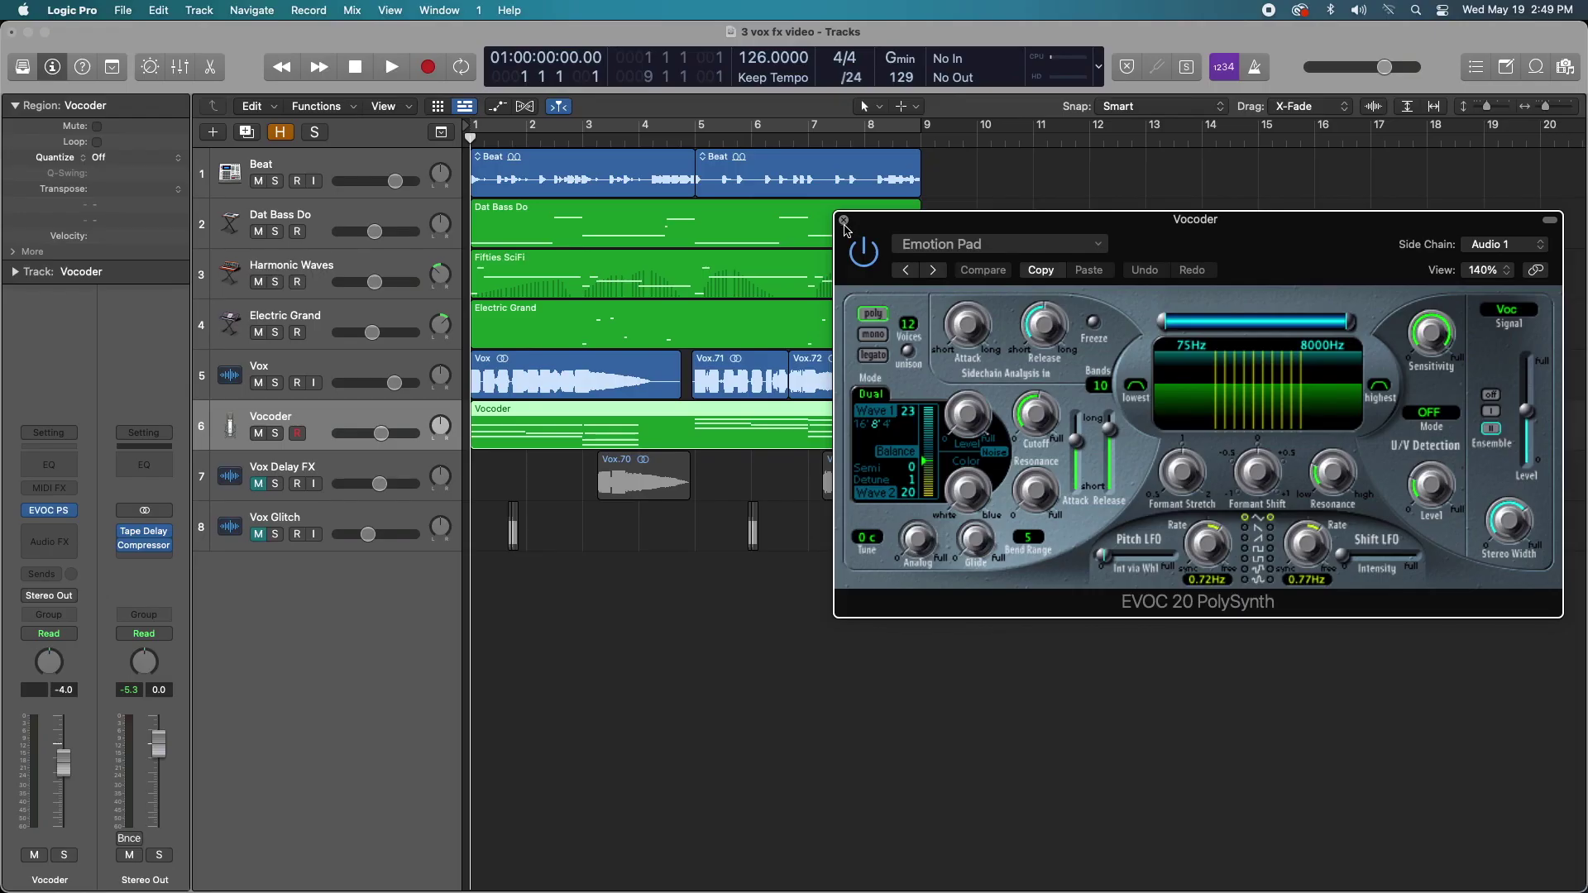
pyautogui.press('super+w')
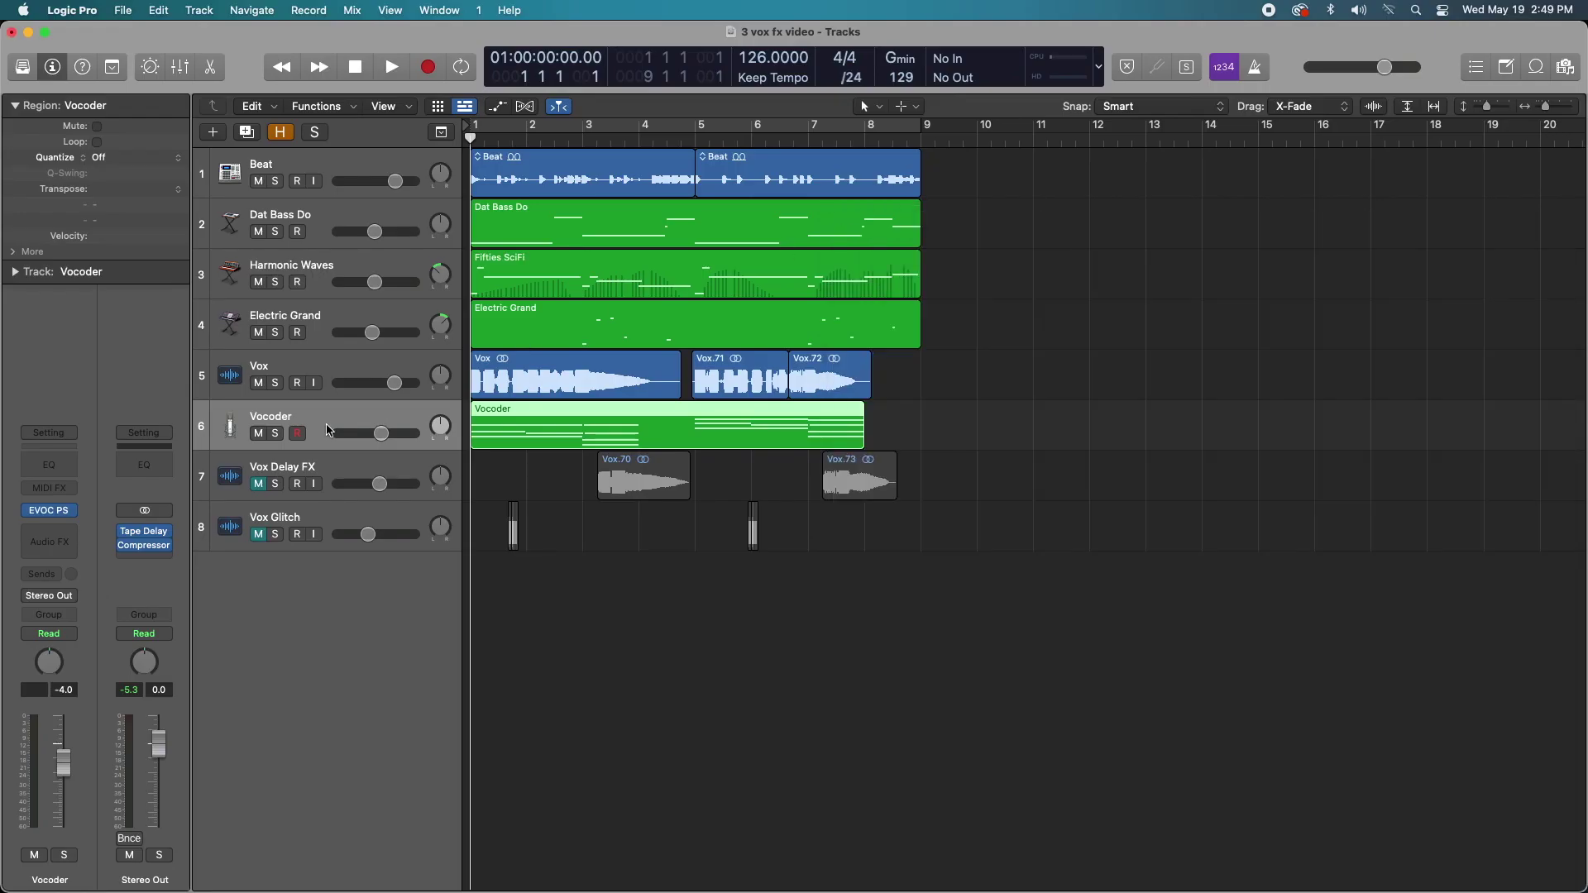
pyautogui.click(258, 435)
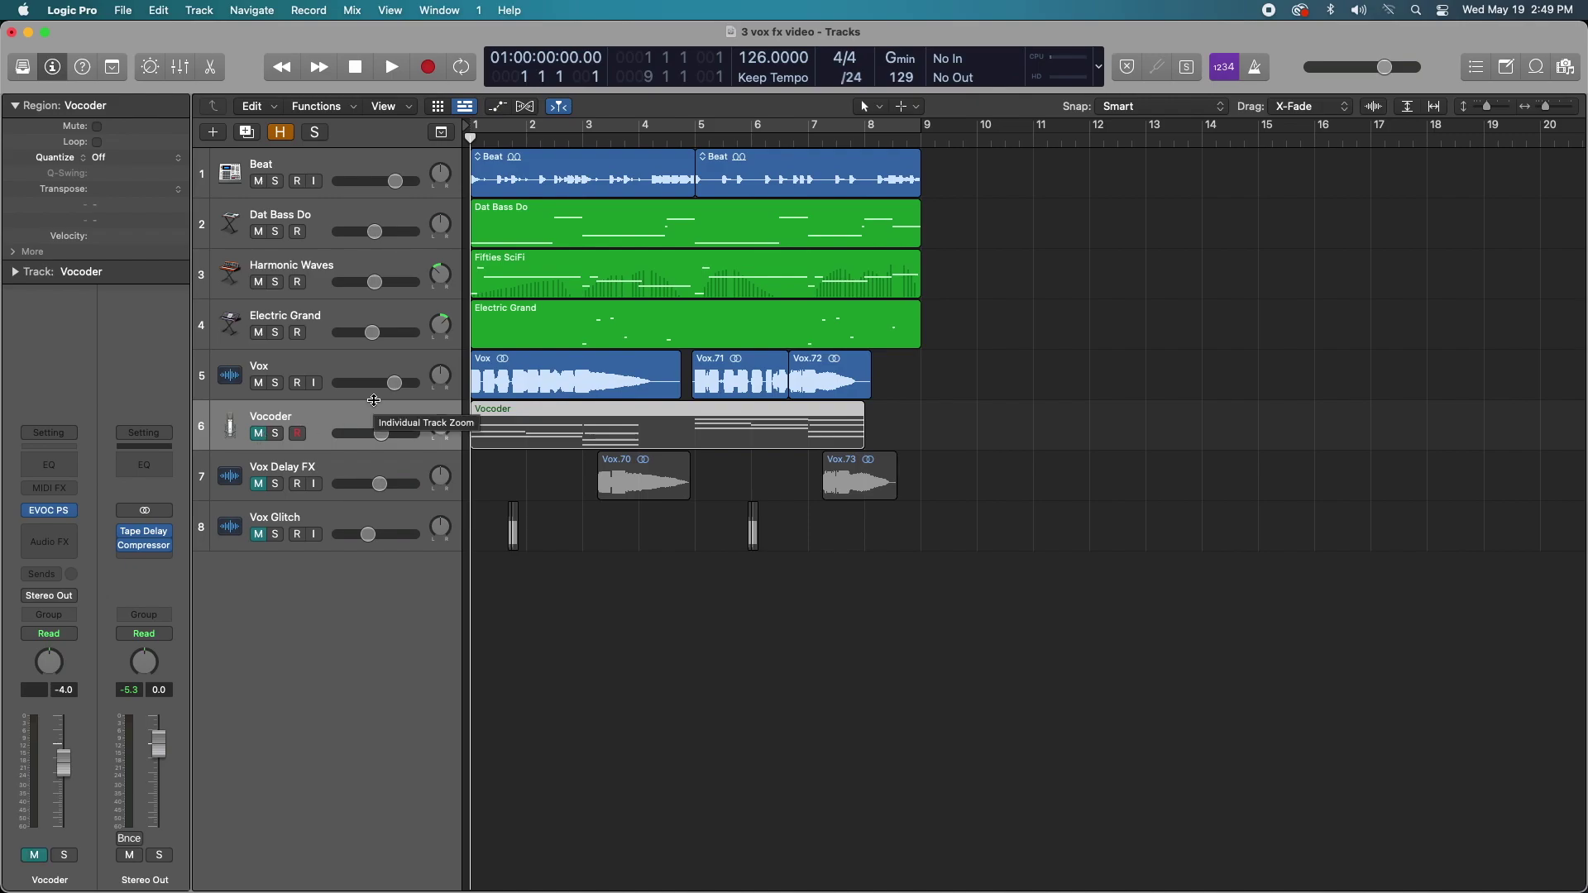
pyautogui.click(374, 369)
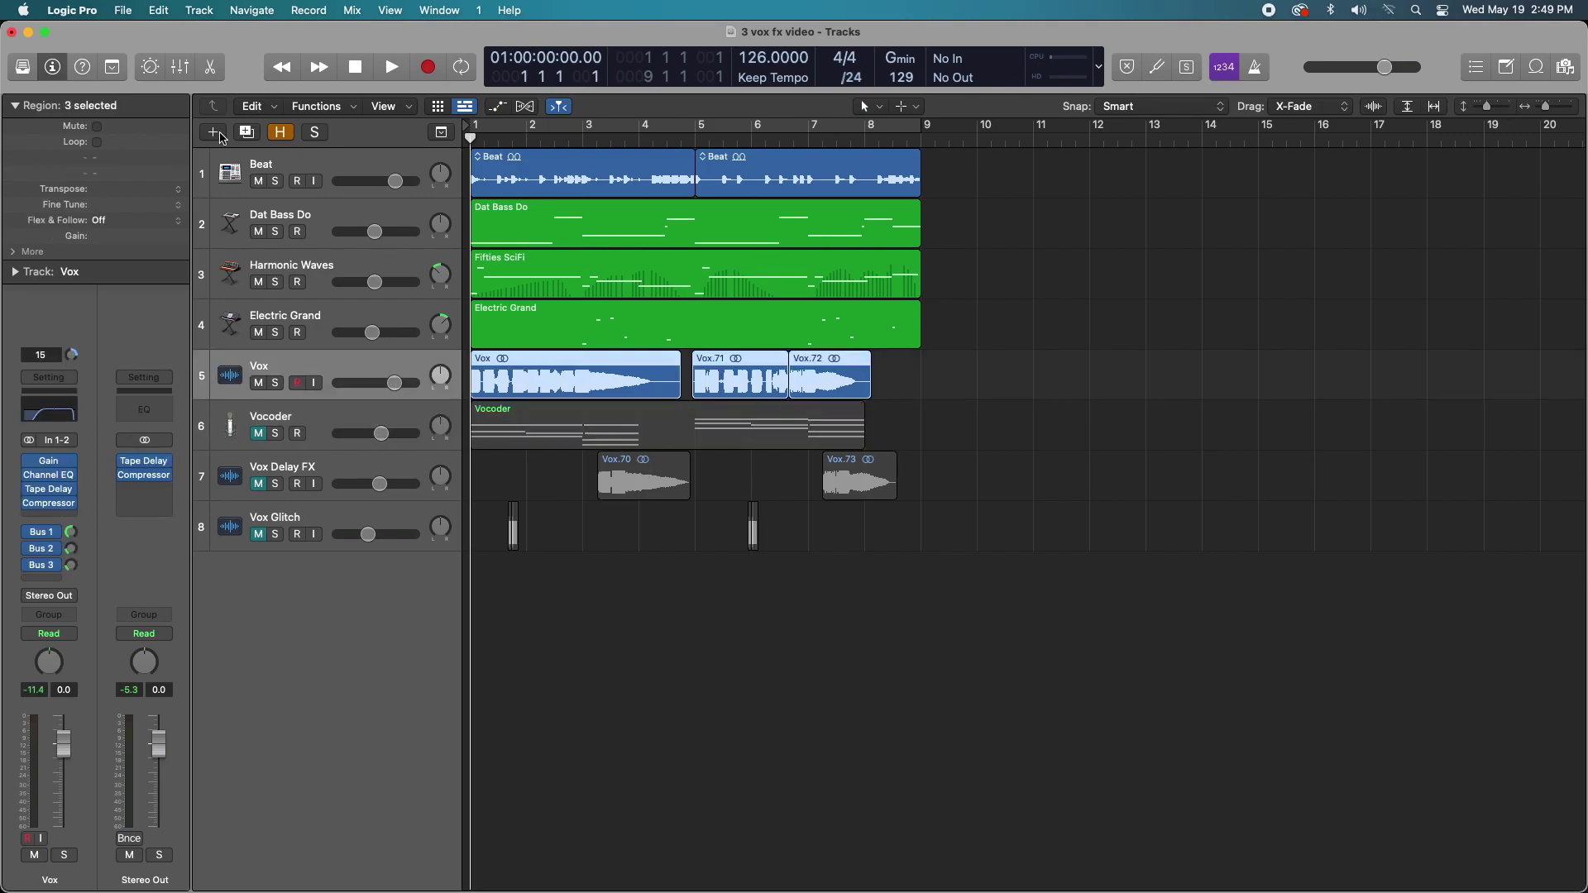
# Create software instrument track Inst 5 with a stereo EVOC 20 PolySynth and move its window aside.
pyautogui.click(216, 134)
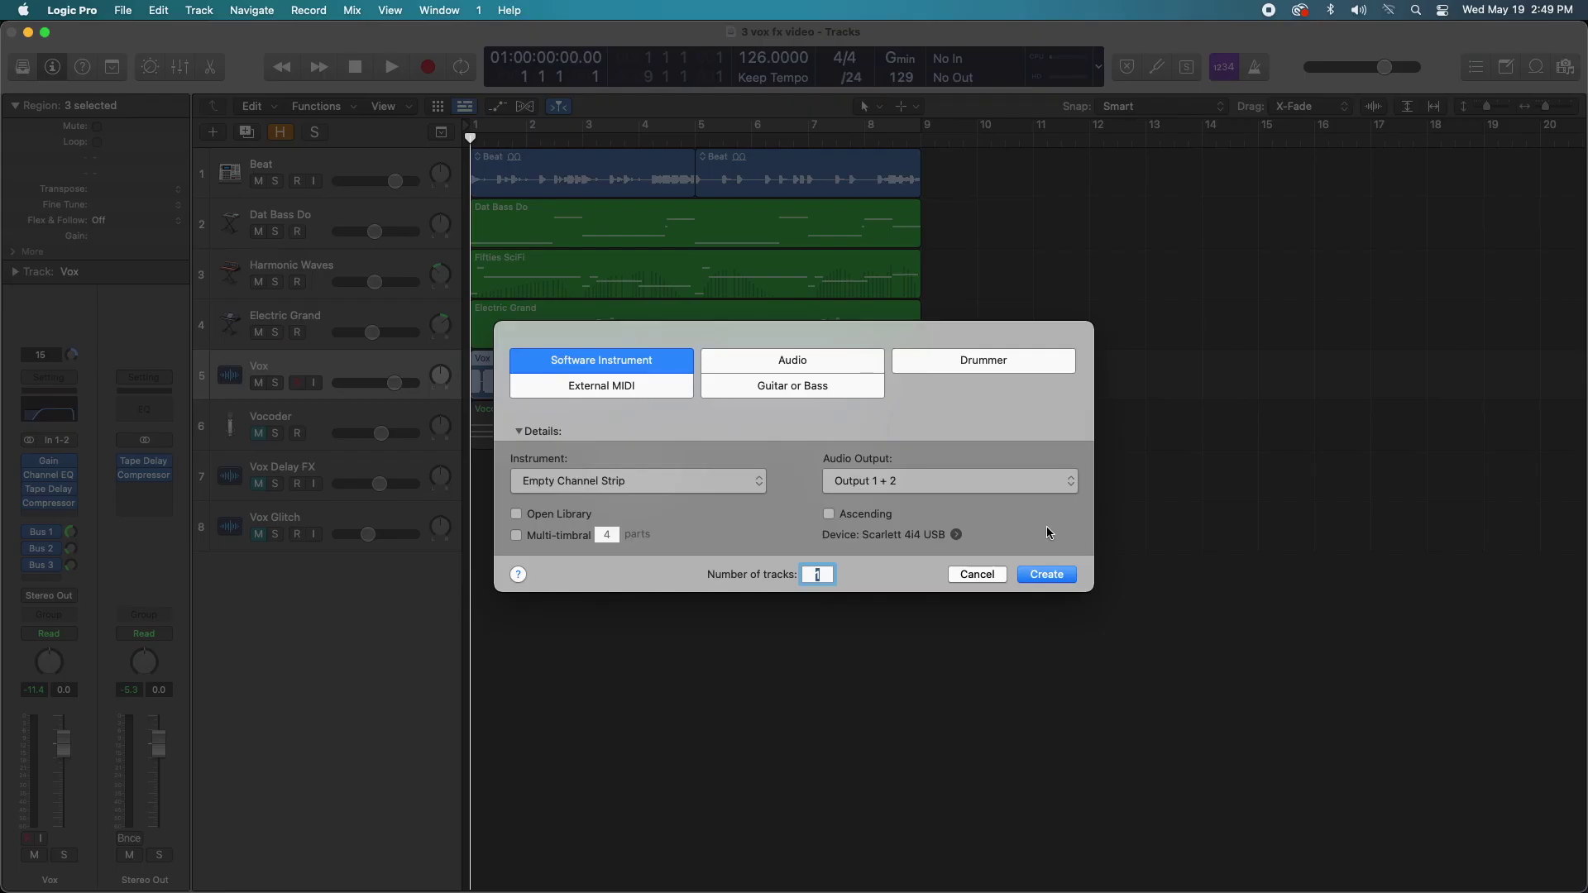
pyautogui.click(1062, 579)
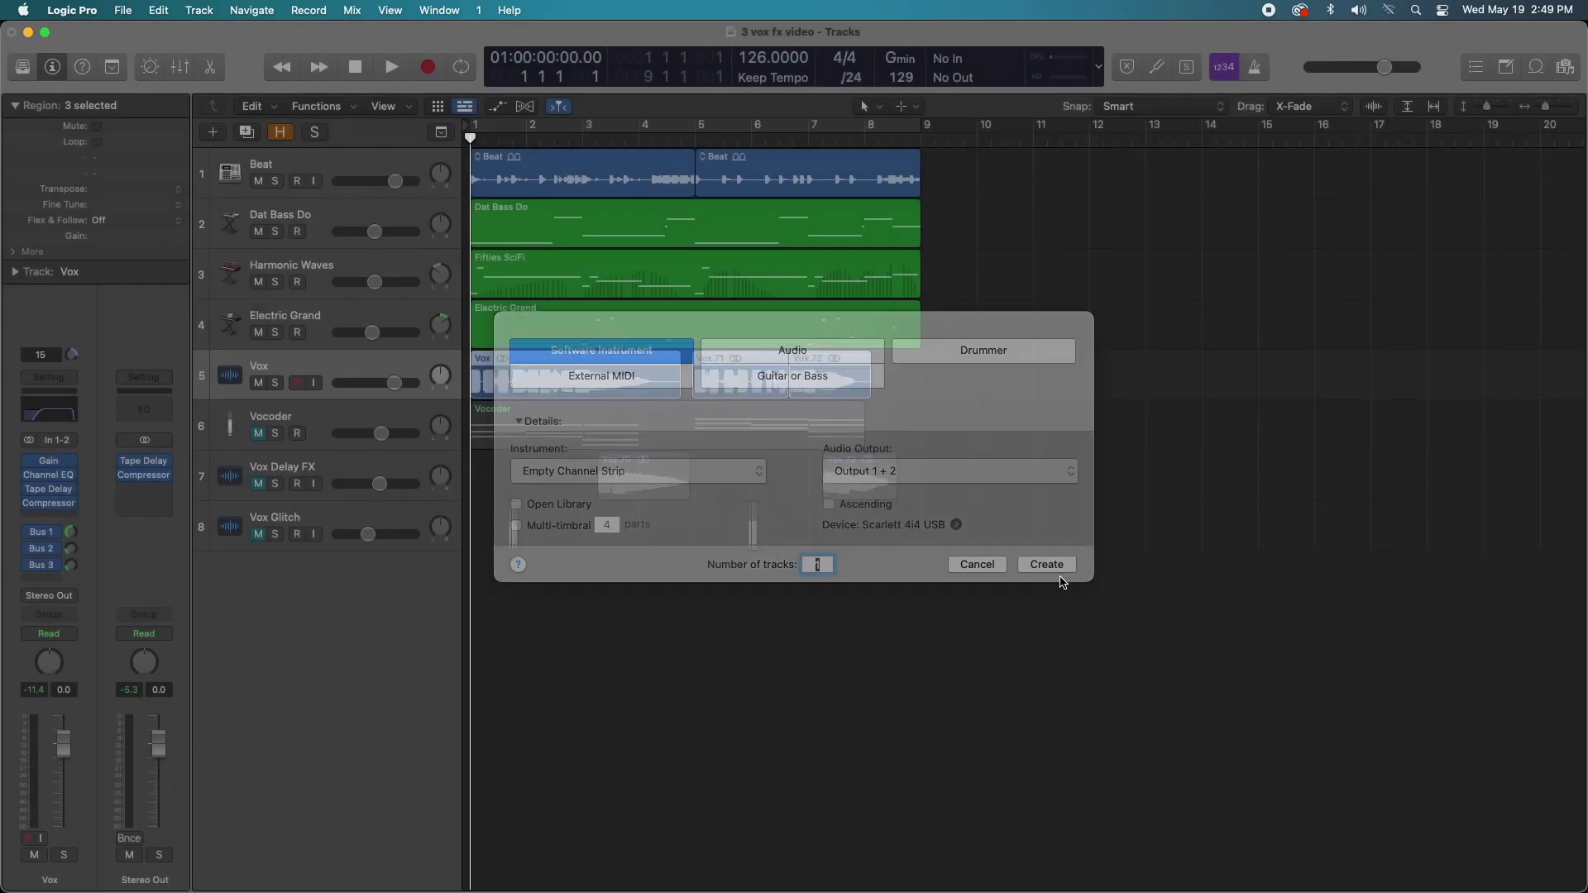
pyautogui.click(48, 510)
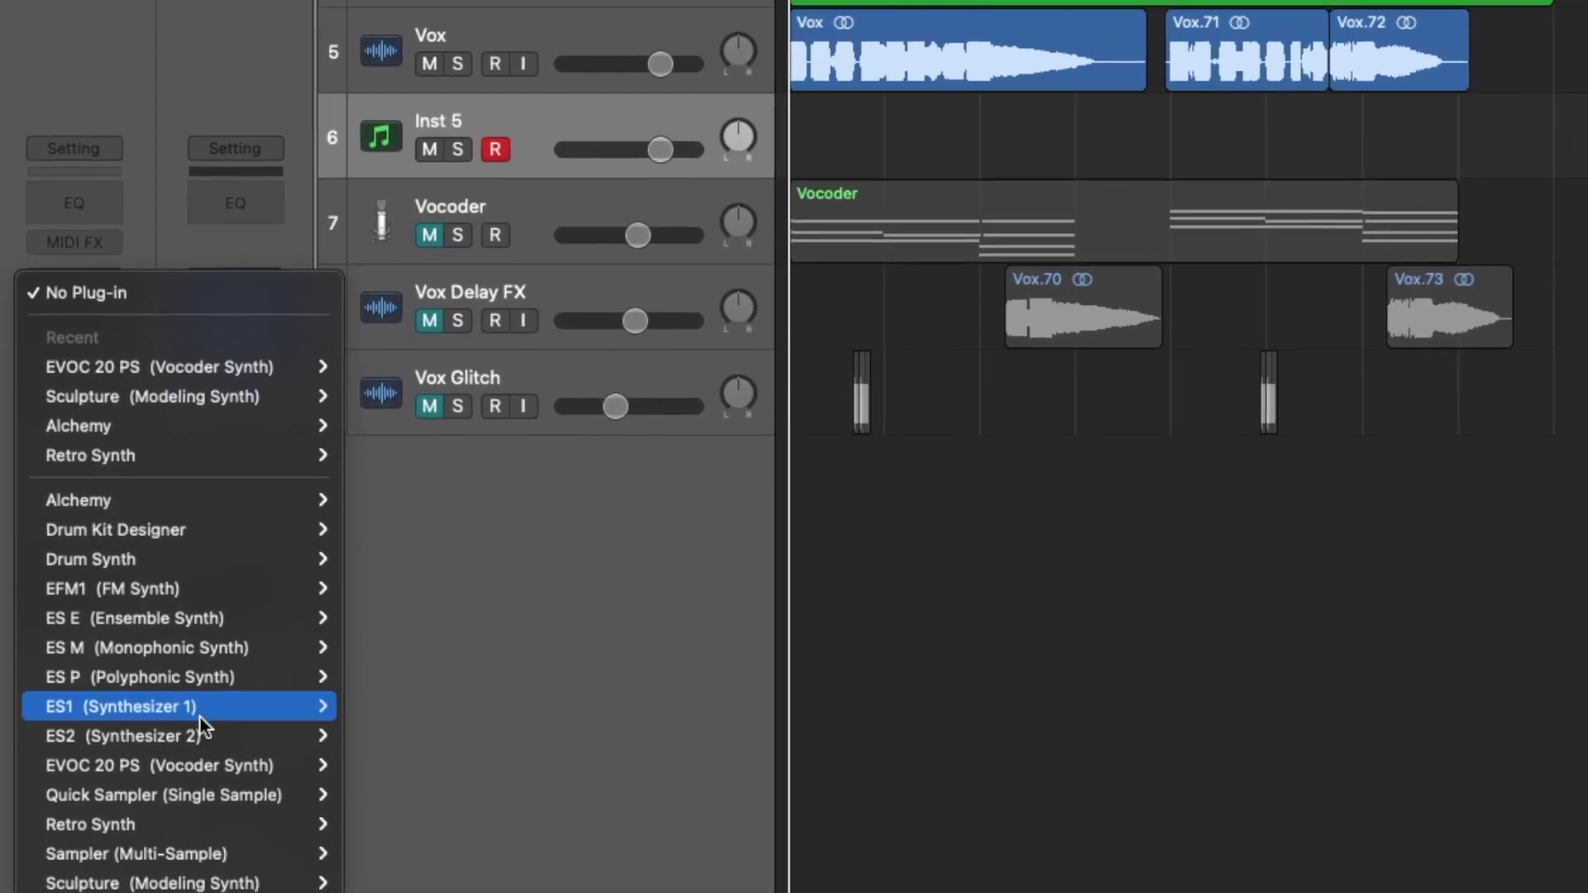
pyautogui.moveTo(217, 764)
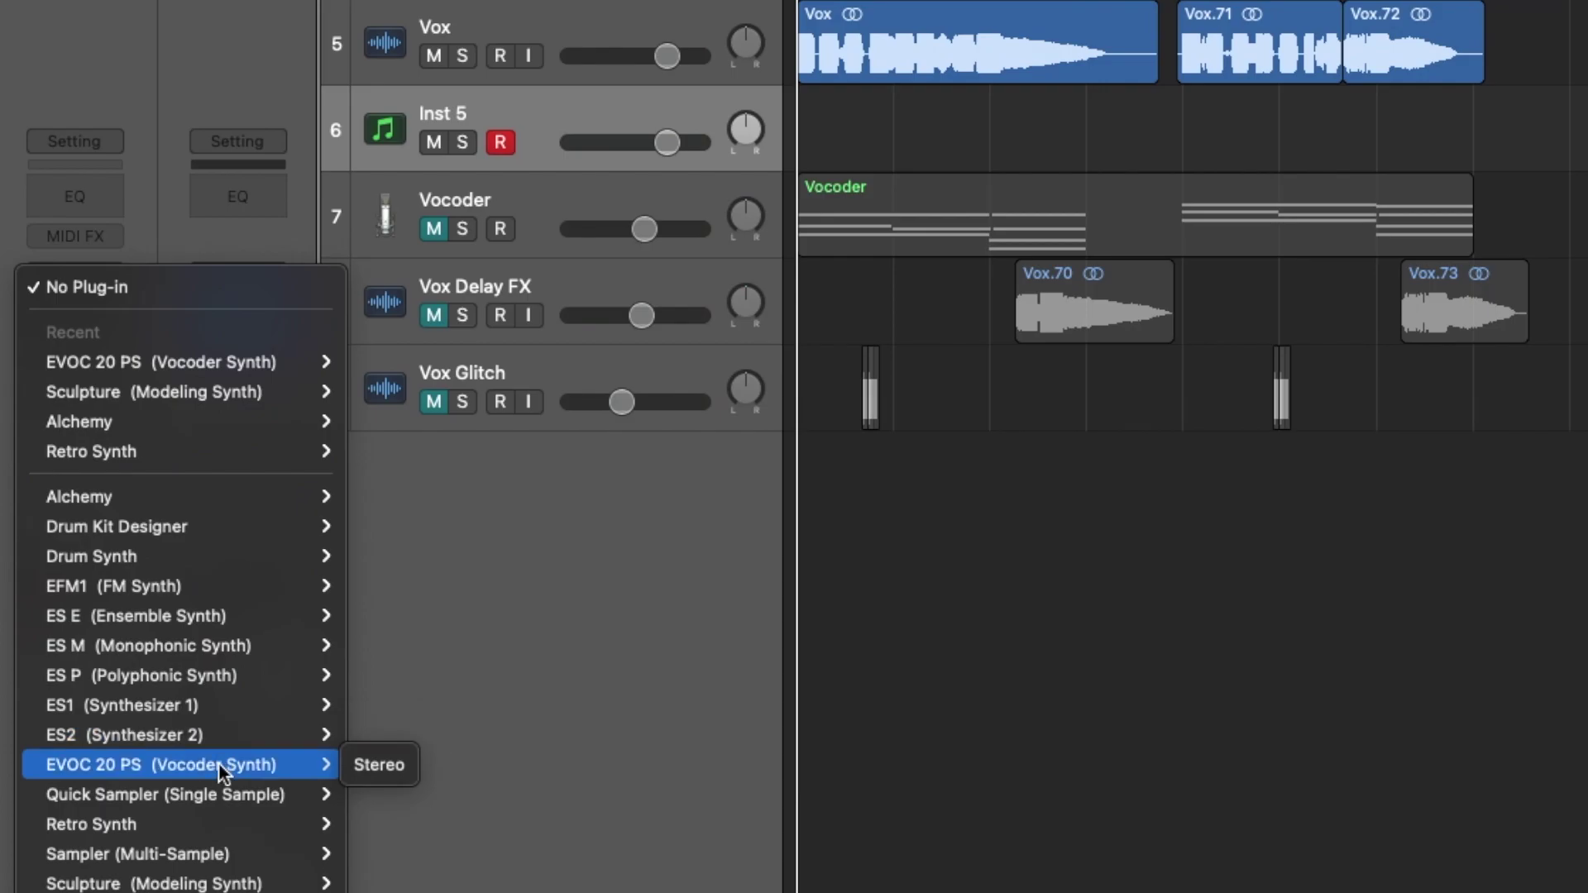
pyautogui.click(381, 765)
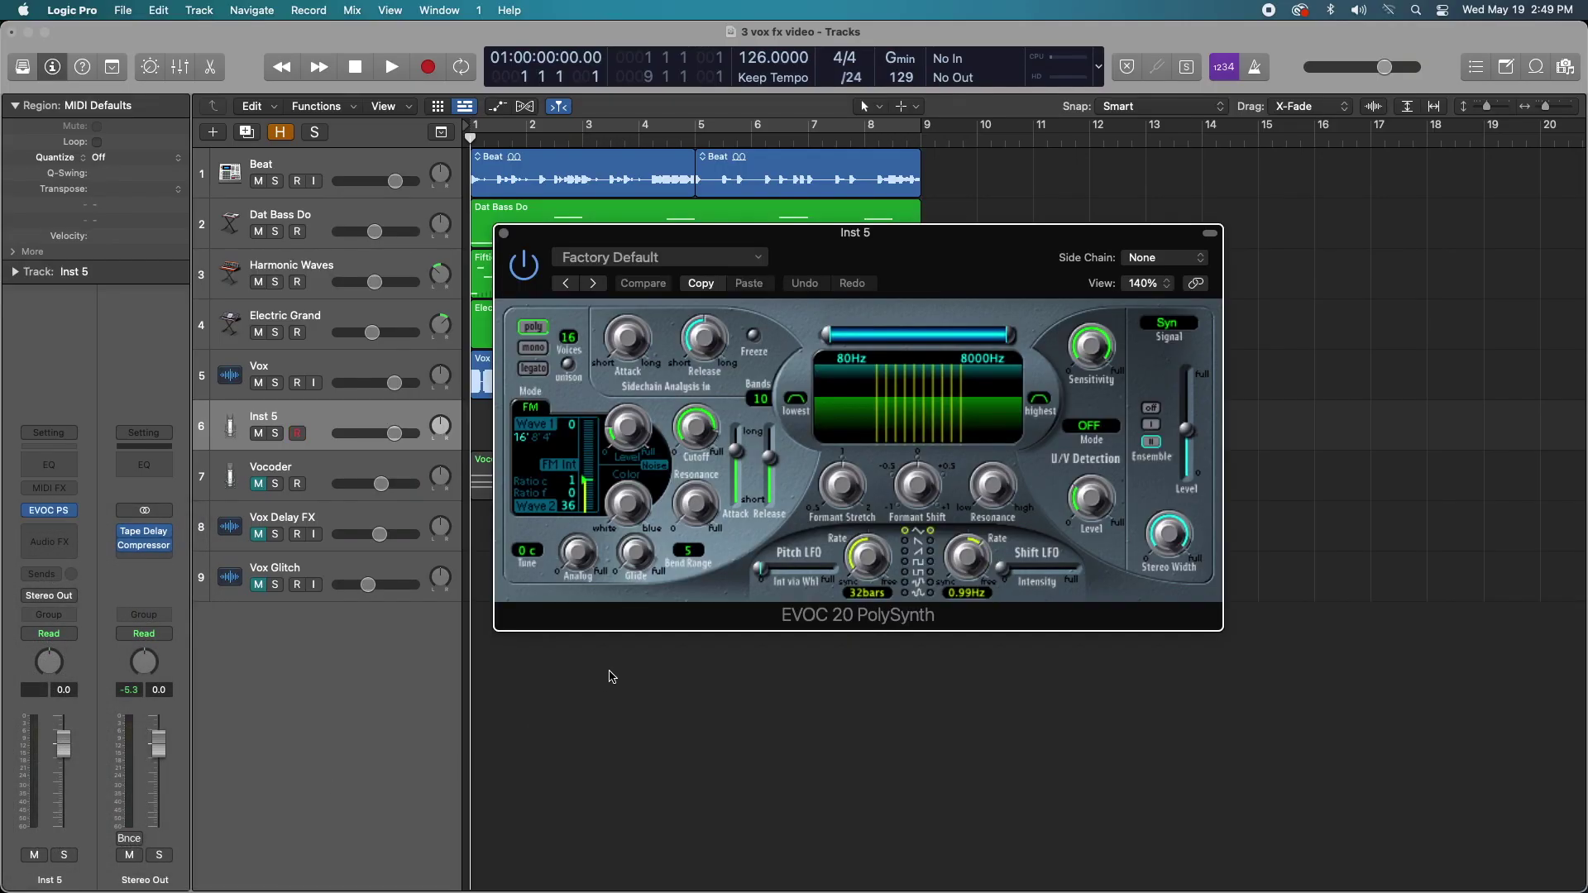
pyautogui.moveTo(867, 266); pyautogui.dragTo(1146, 292)
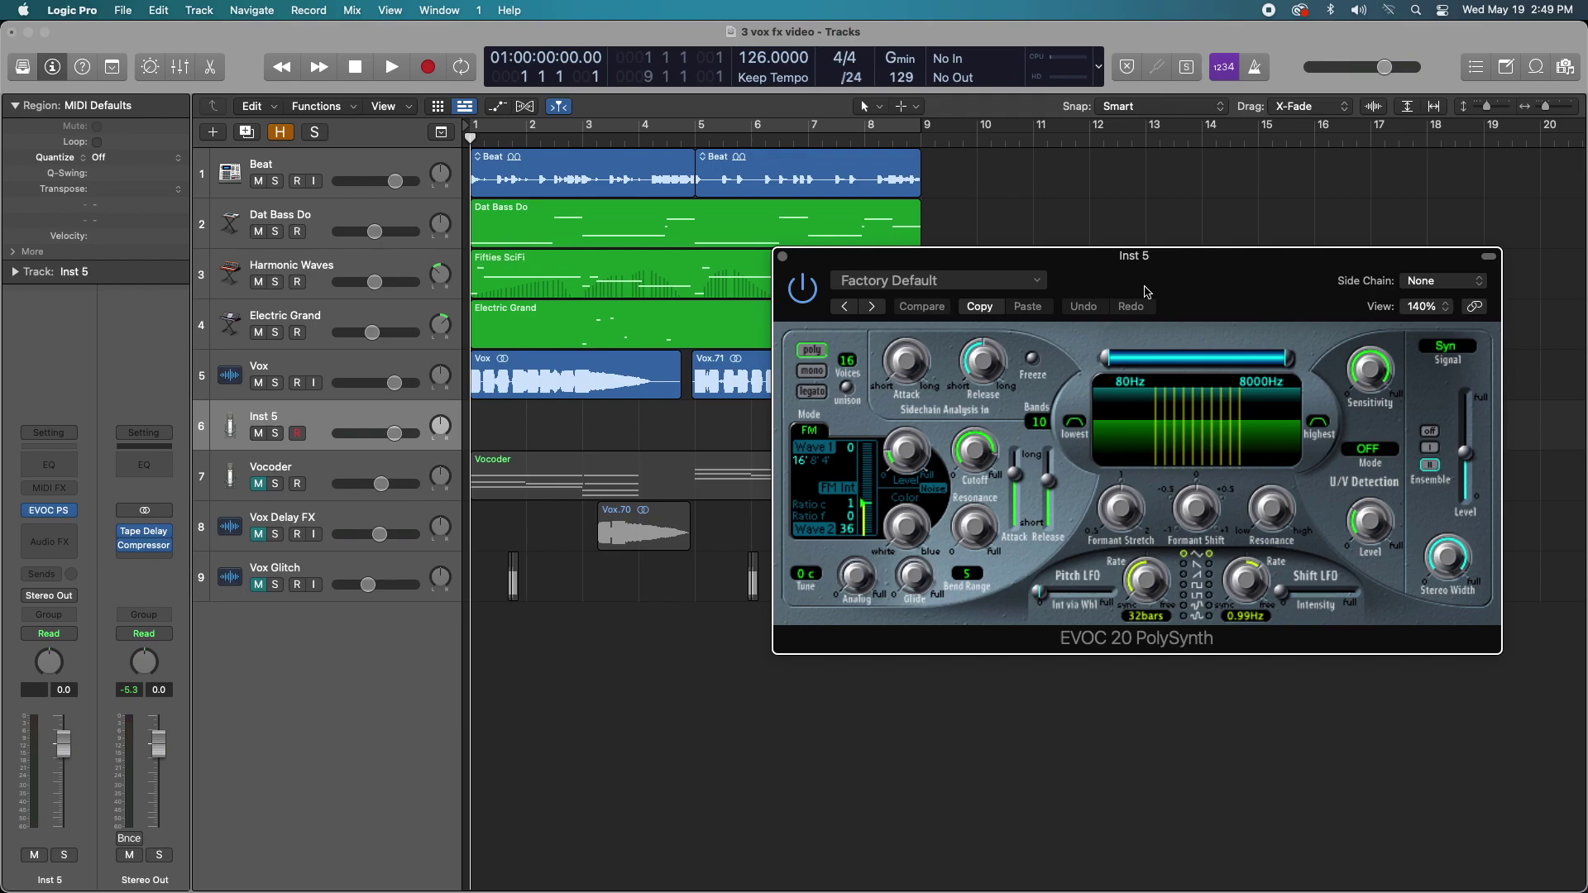
# Set the EVOC 20 PolySynth side chain to the Vox vocal (Audio 1).
pyautogui.click(1411, 279)
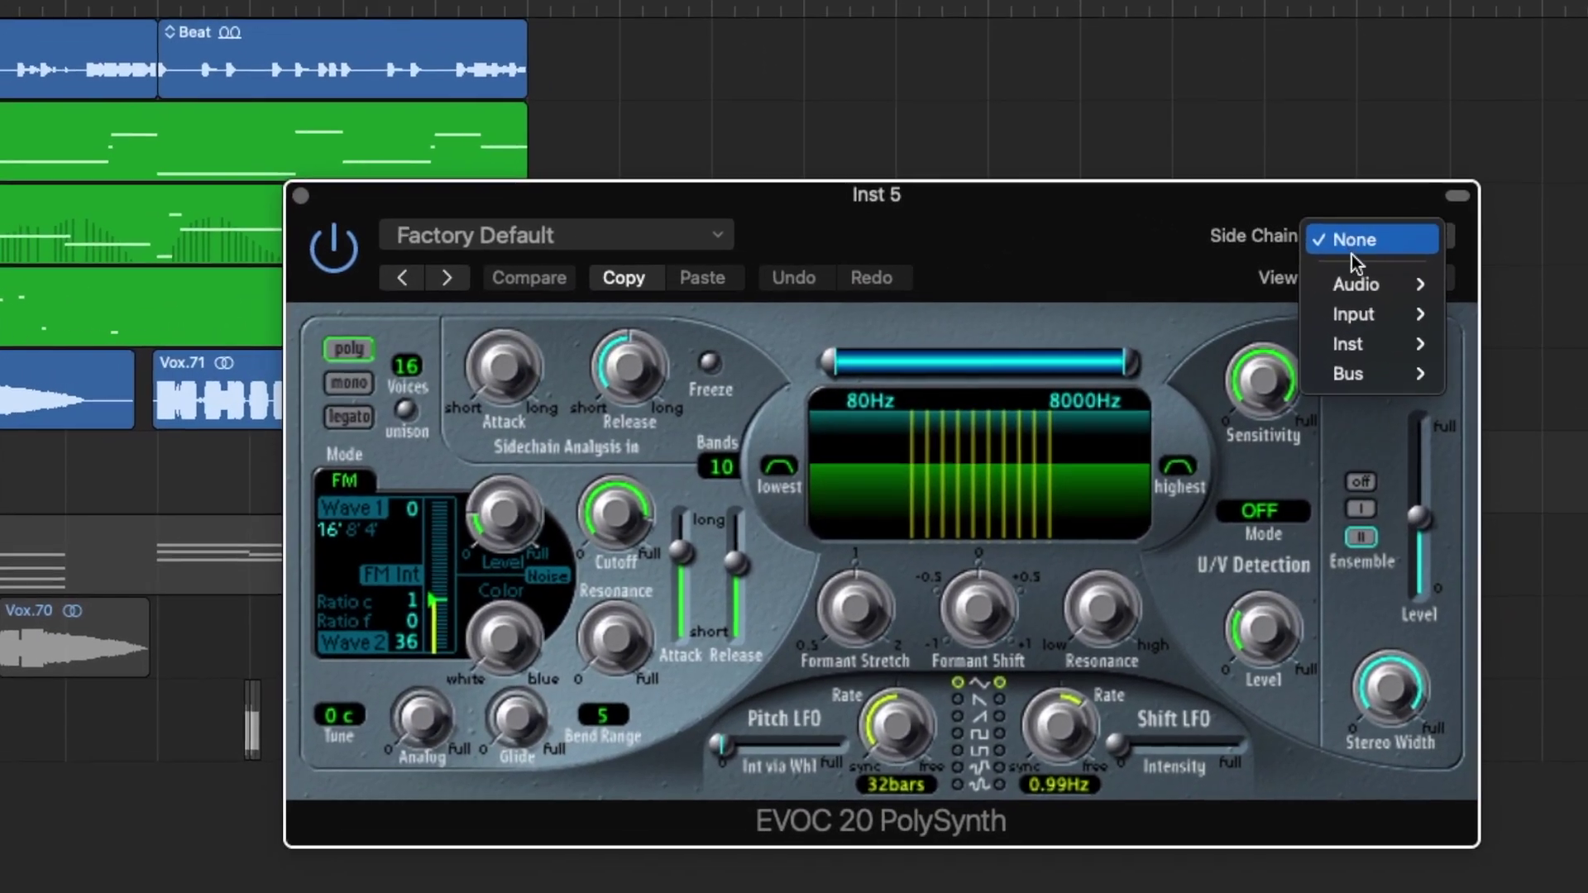
pyautogui.moveTo(1425, 310)
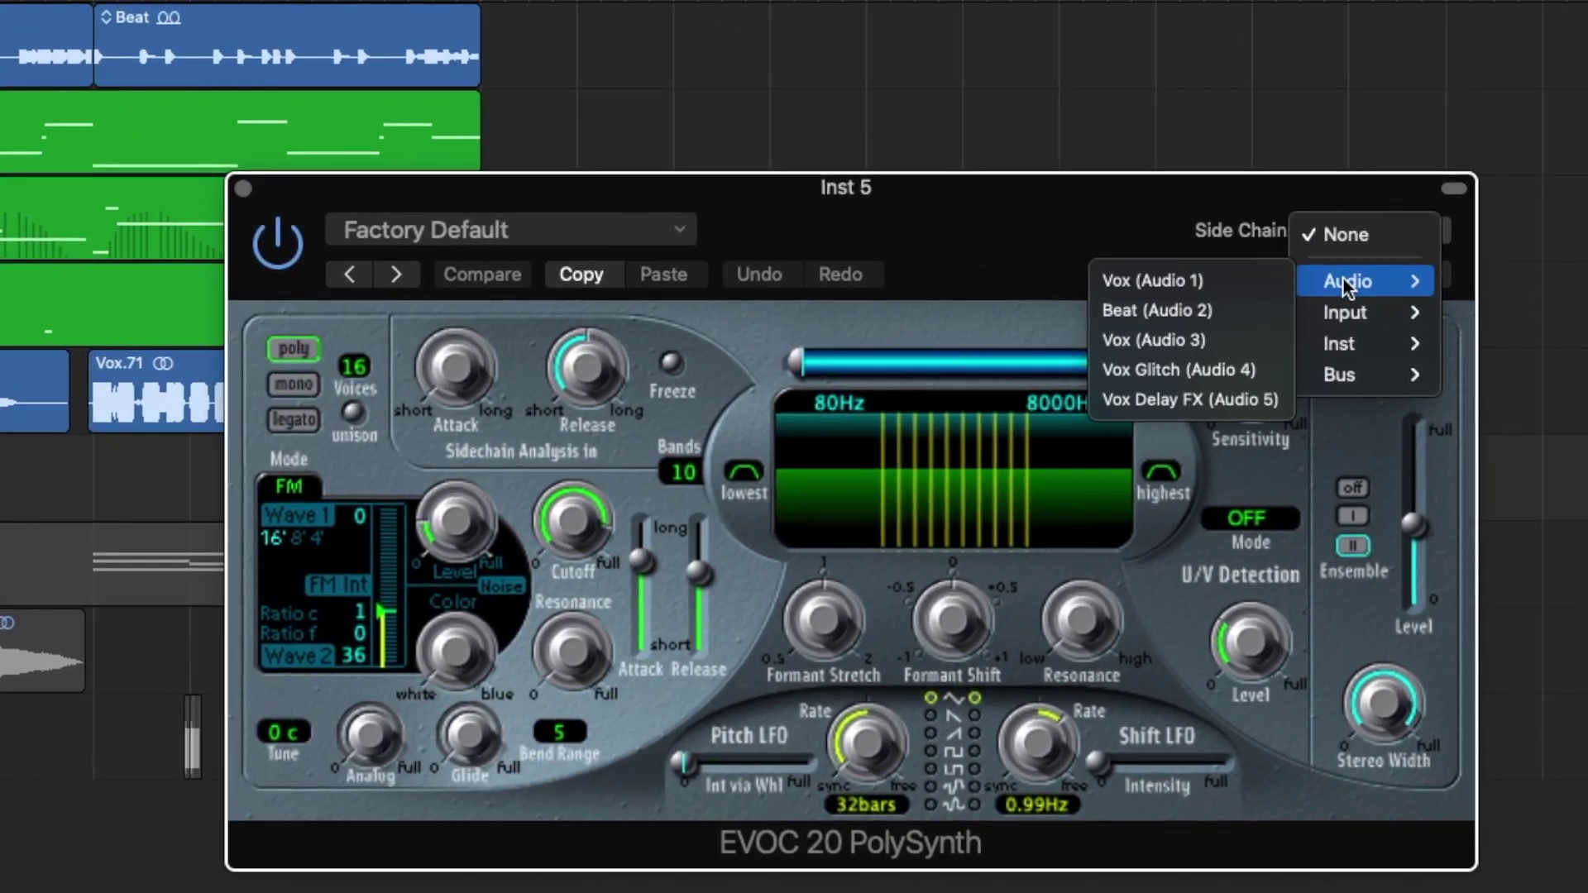
pyautogui.click(1244, 286)
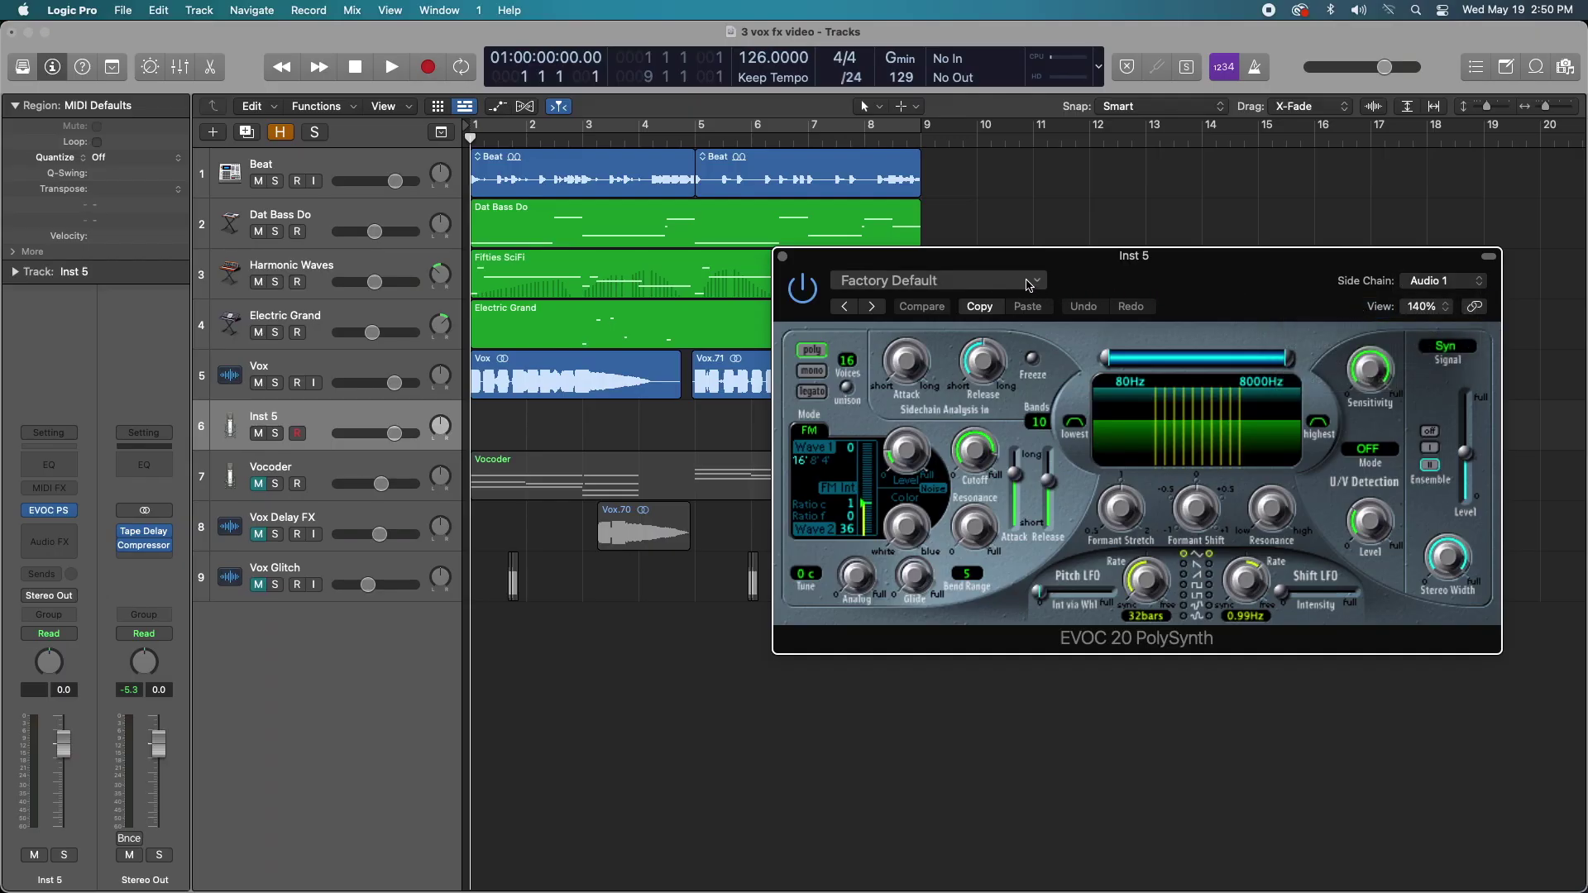
# Load the 01 Synthesizer > Emotion Pad preset and set the vocoder Signal output to Voc.
pyautogui.click(1030, 283)
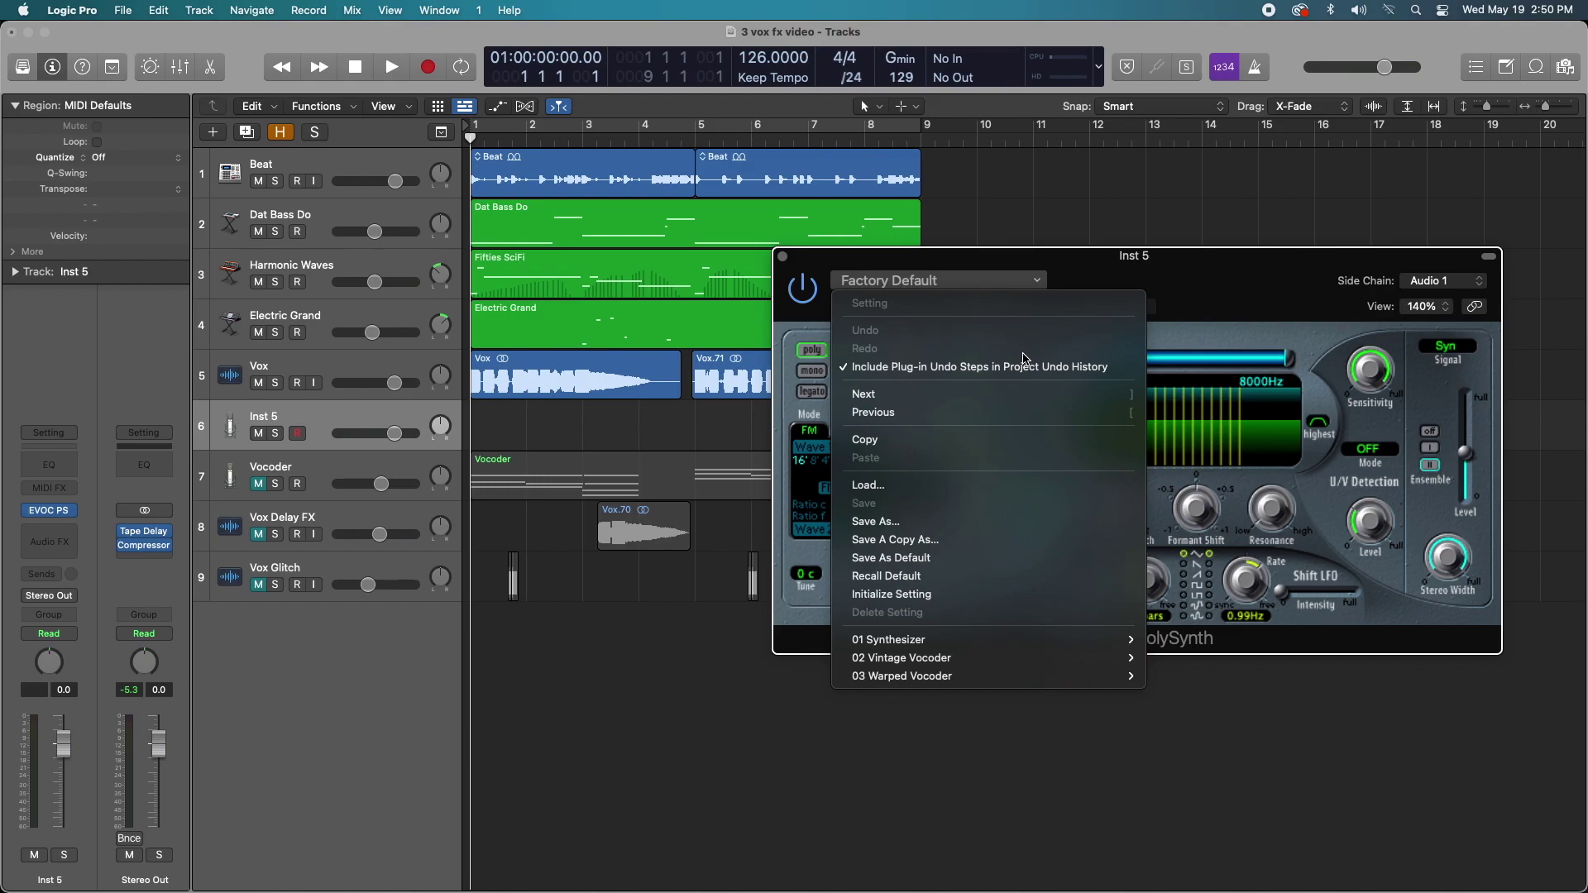
pyautogui.moveTo(1046, 649)
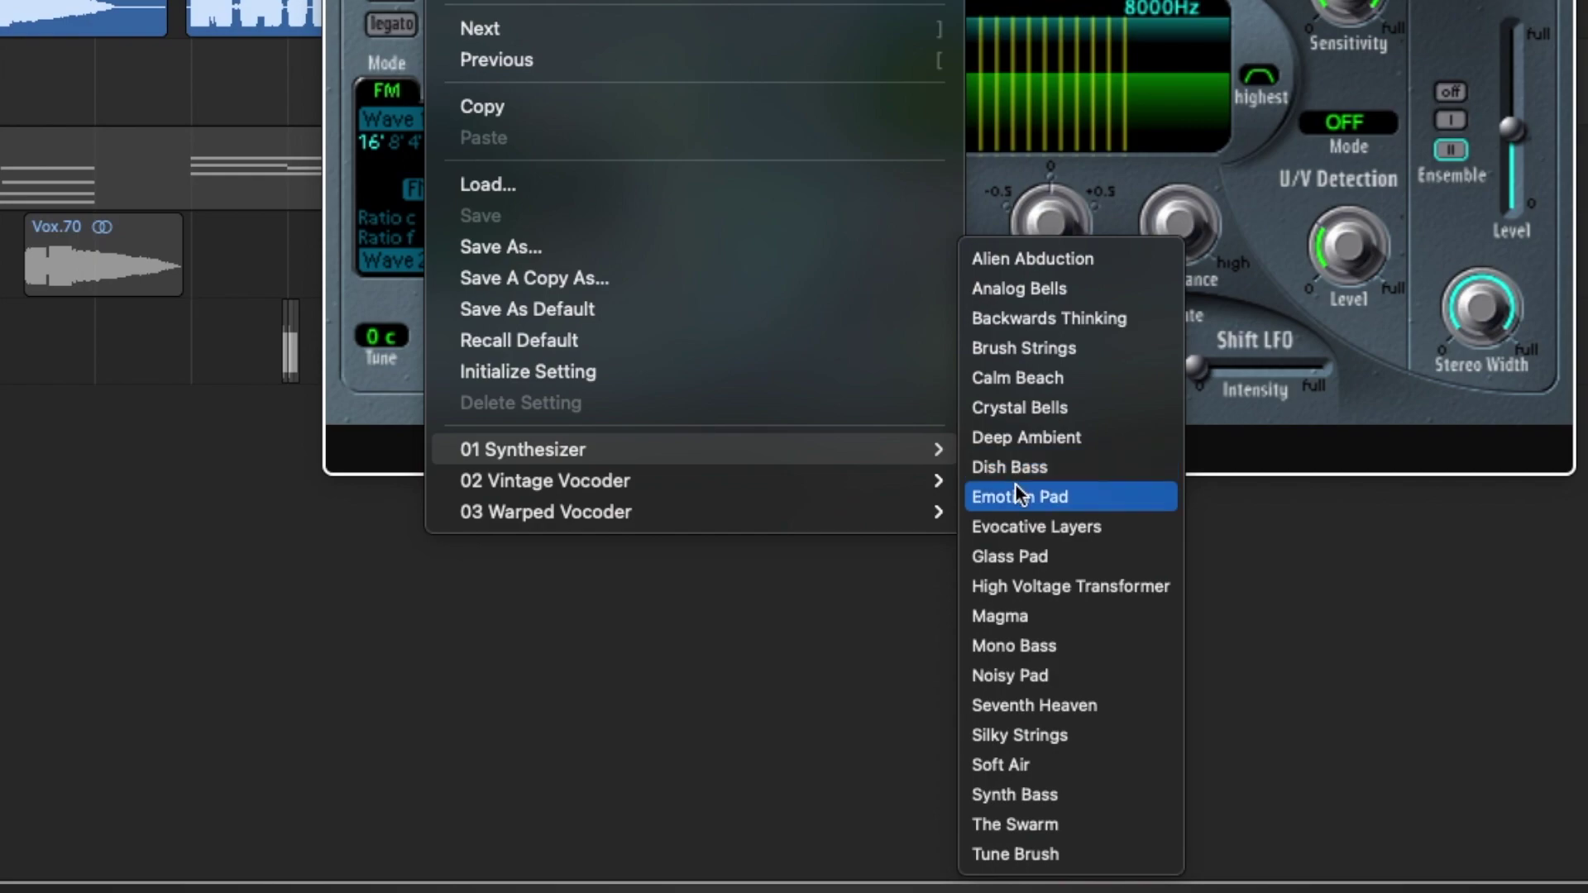
pyautogui.click(1019, 496)
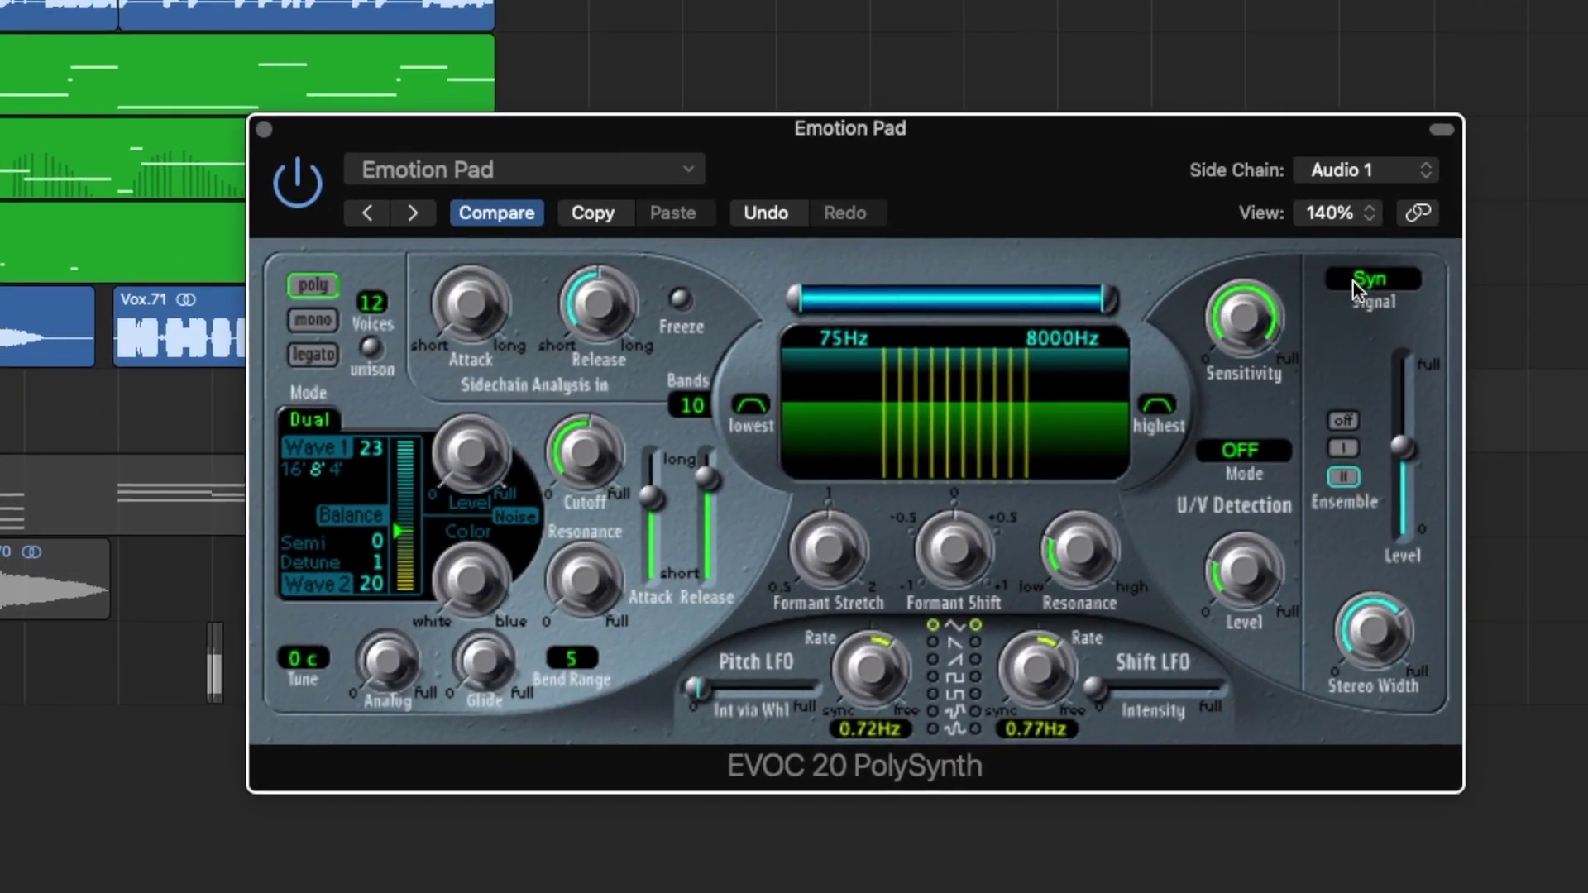
pyautogui.click(1443, 346)
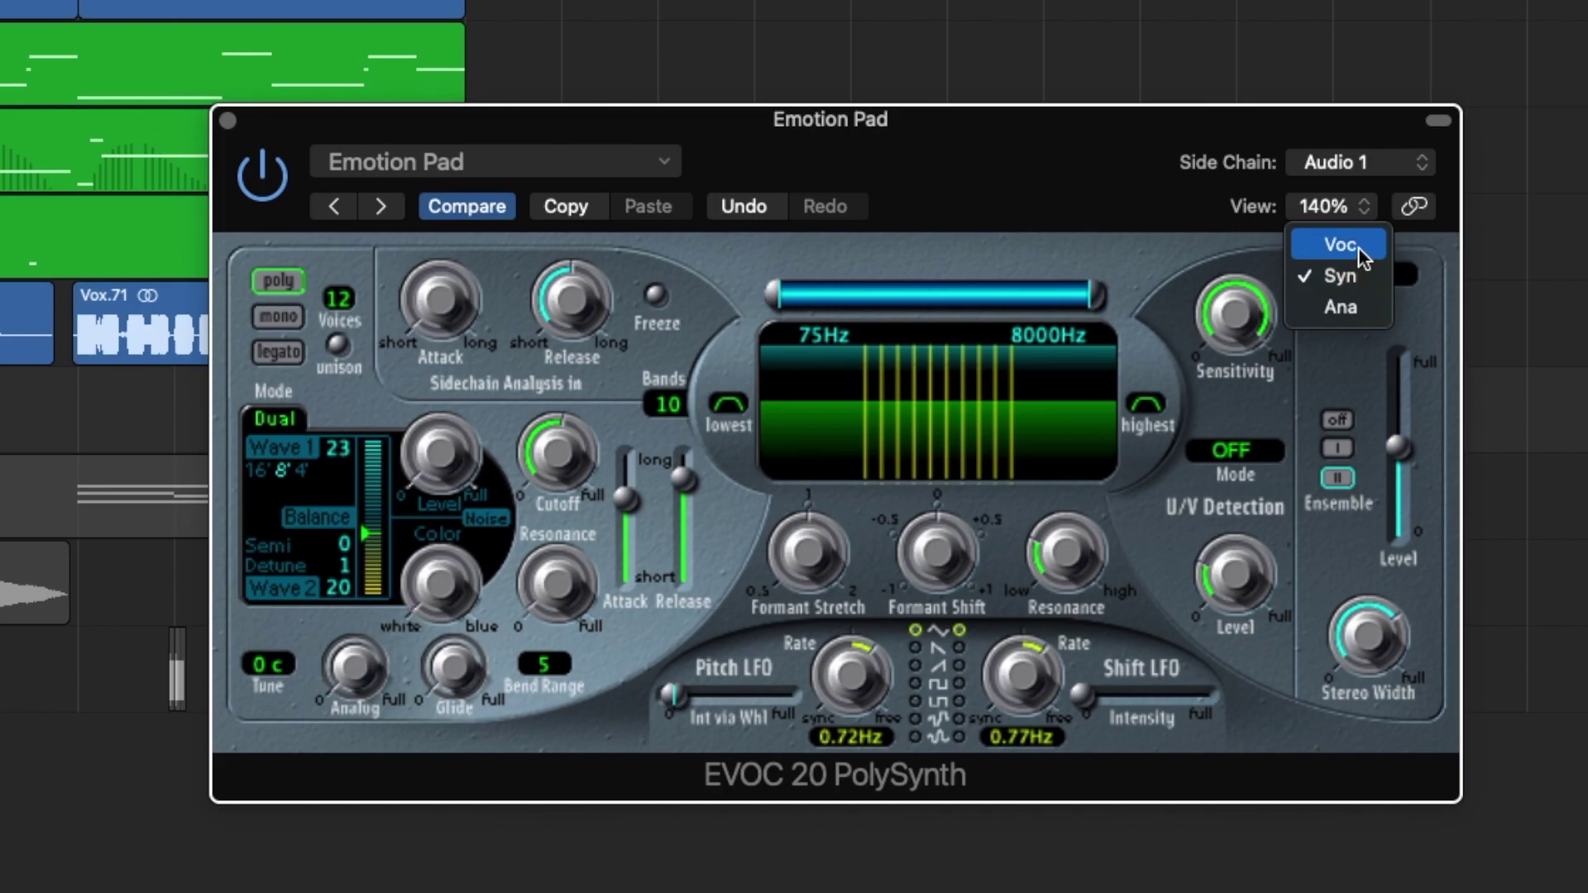
pyautogui.click(1358, 246)
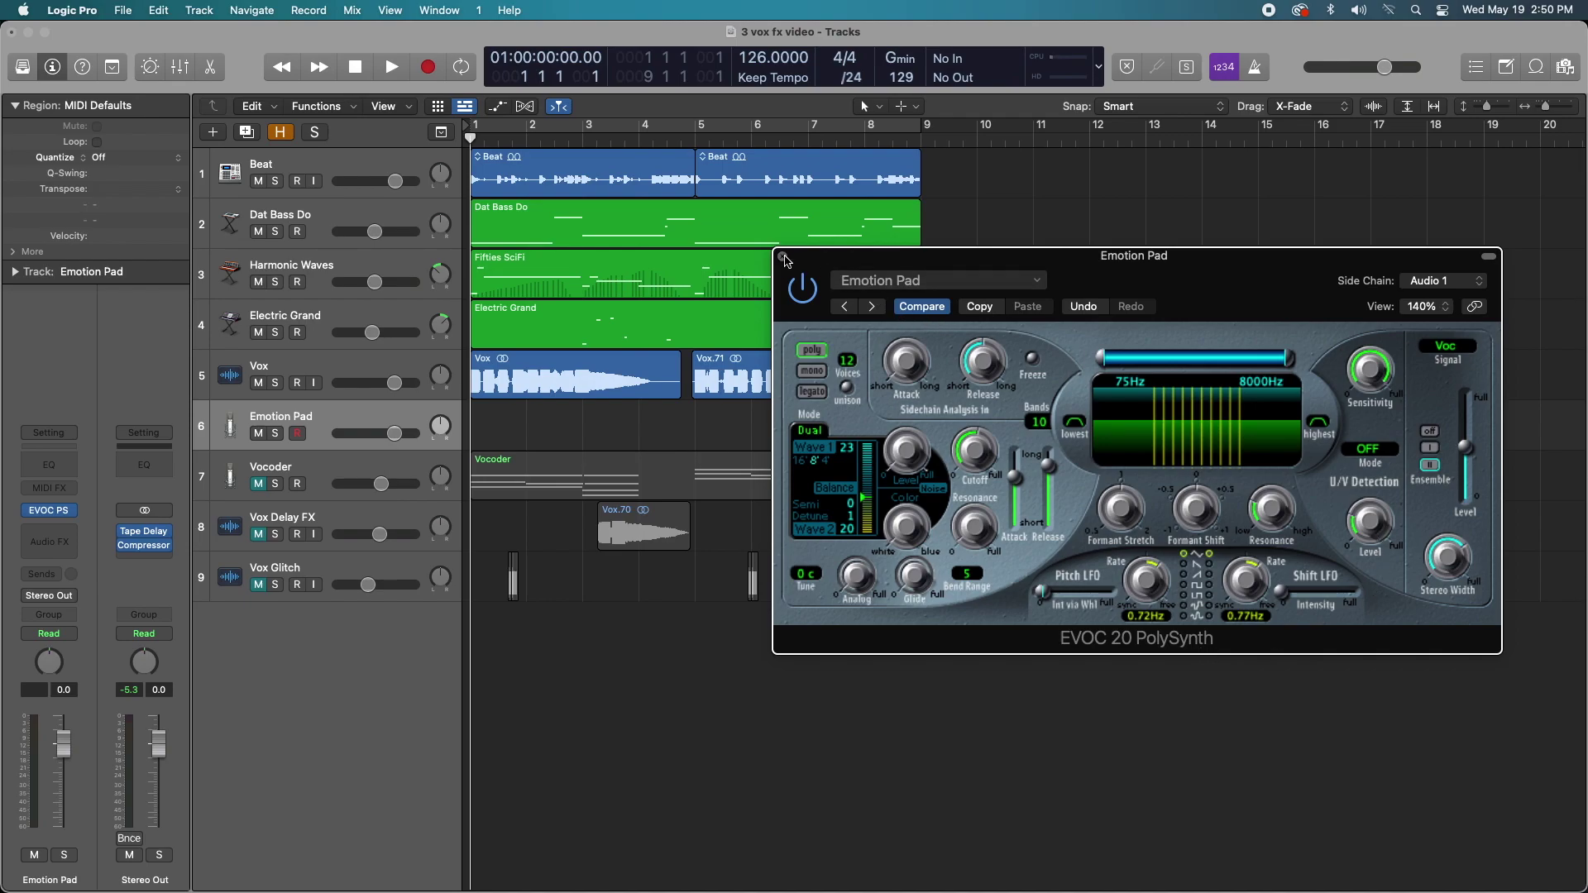
# Close the vocoder window and play a cycle loop over bars 1–9.
pyautogui.click(783, 257)
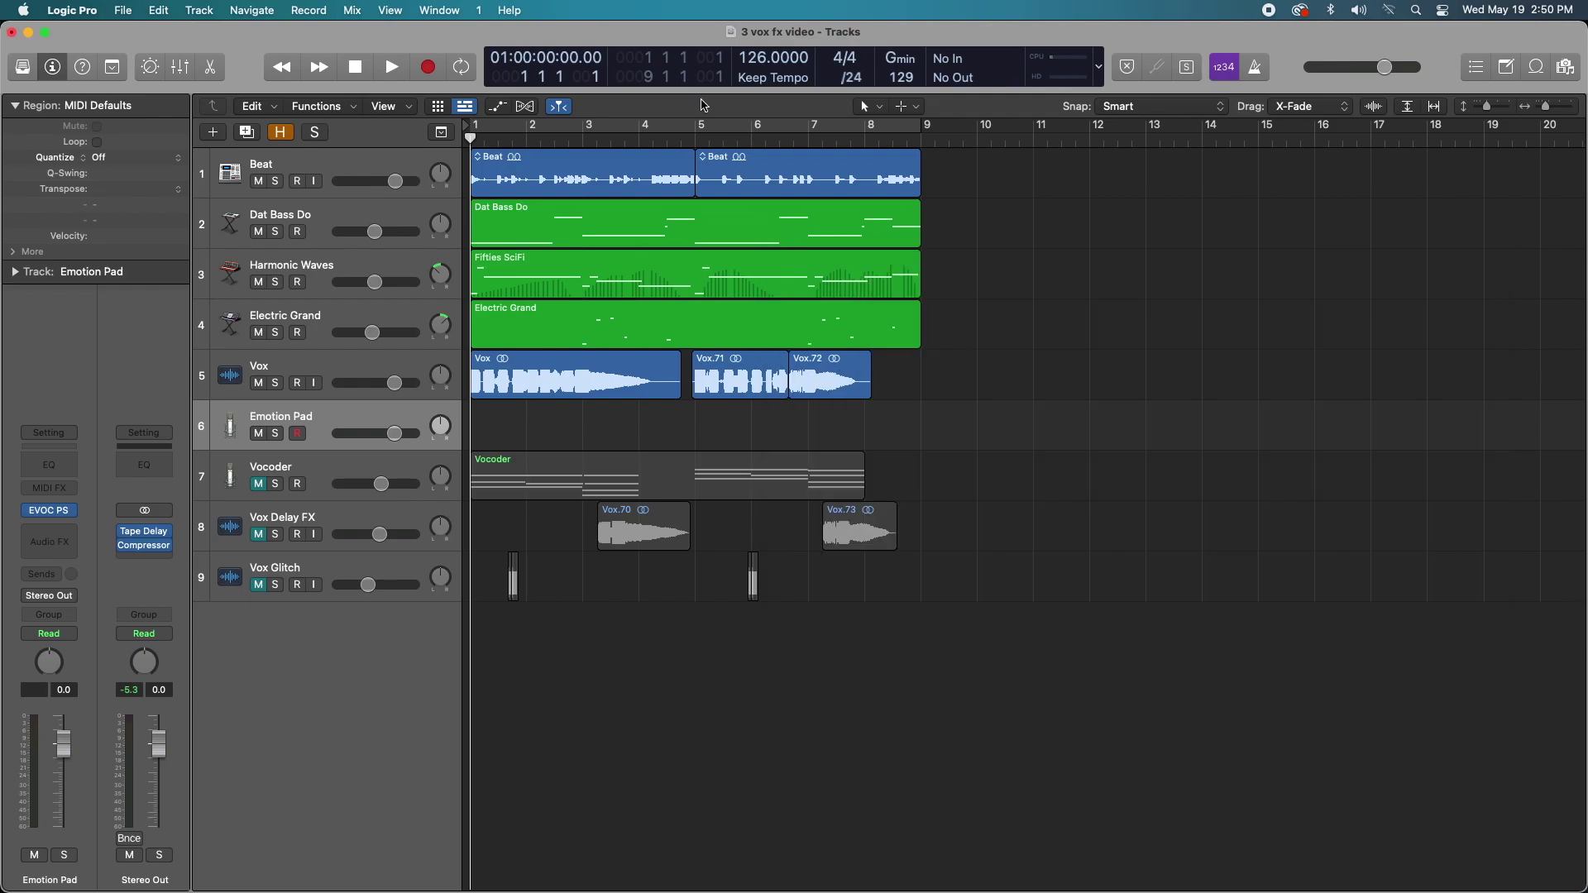
pyautogui.click(668, 126)
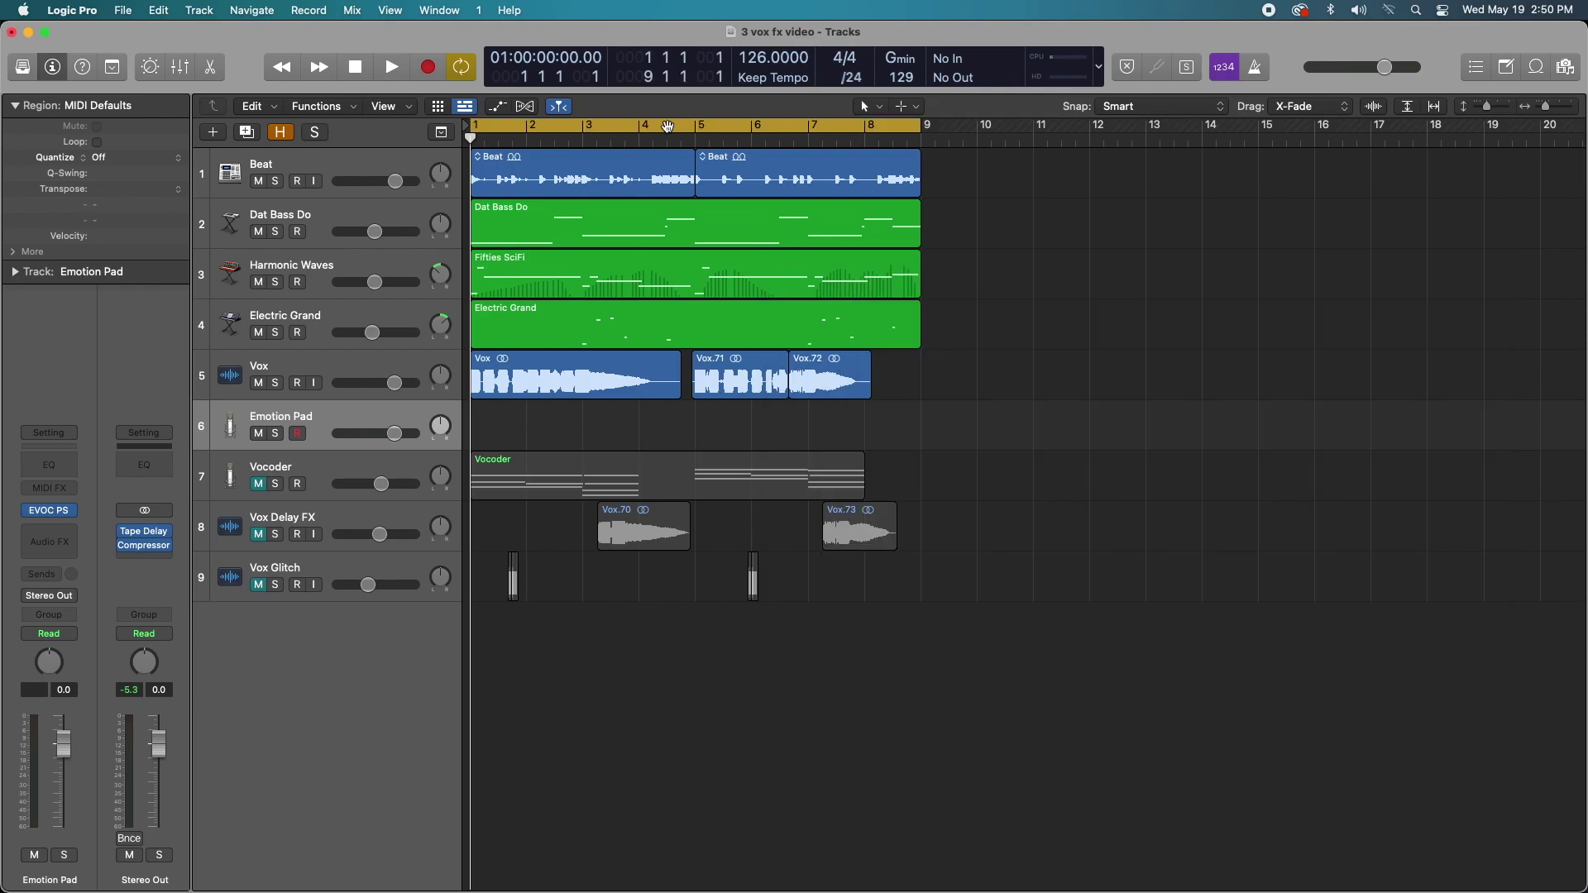
pyautogui.press('space')
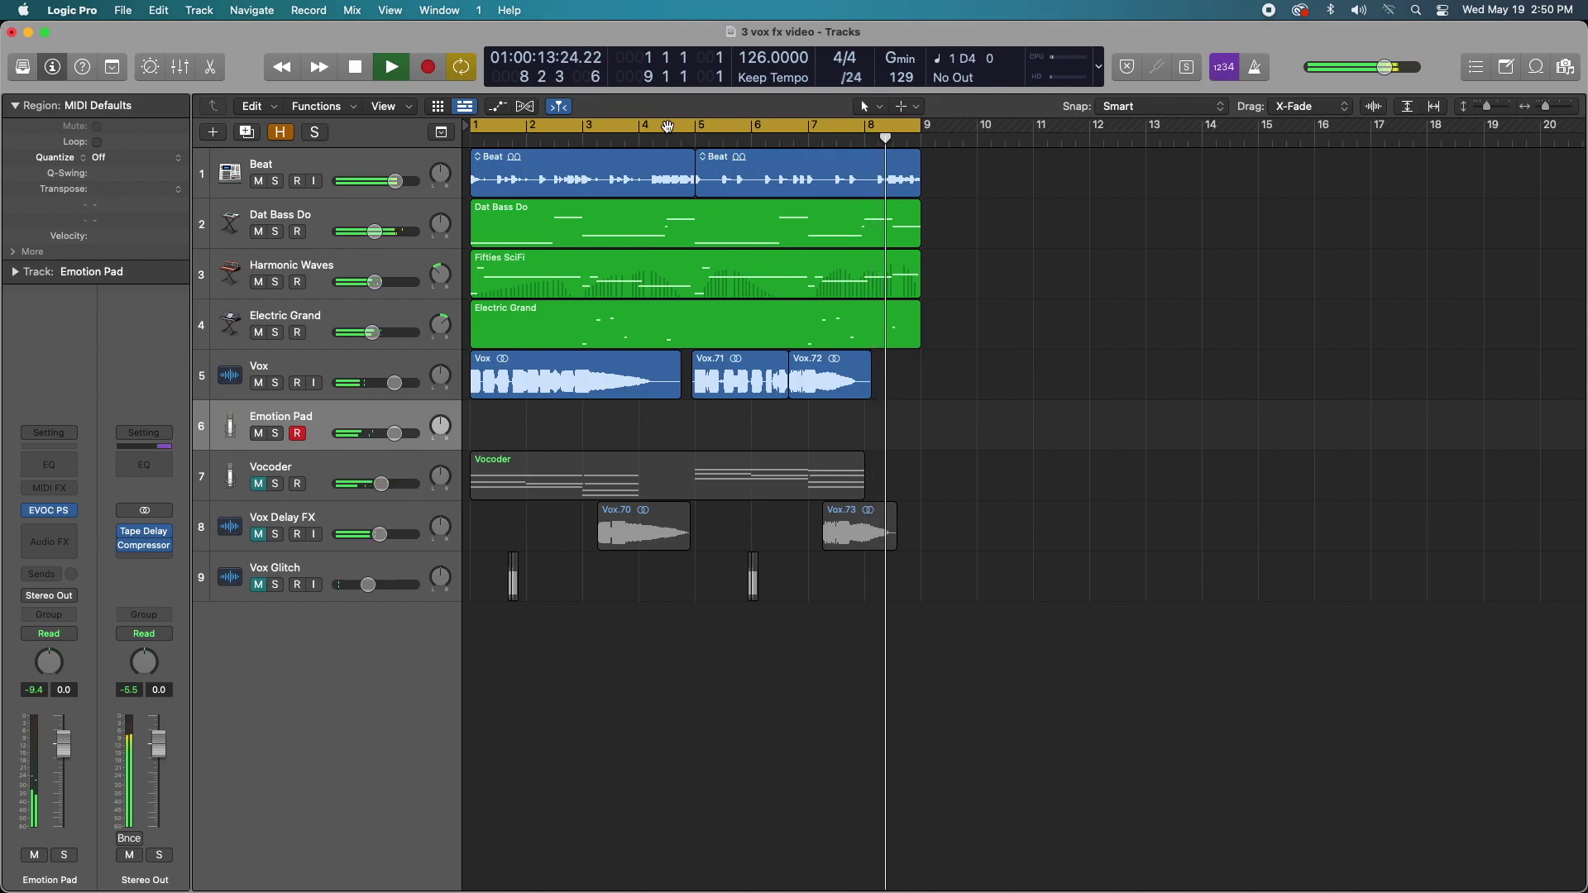
pyautogui.press('space')
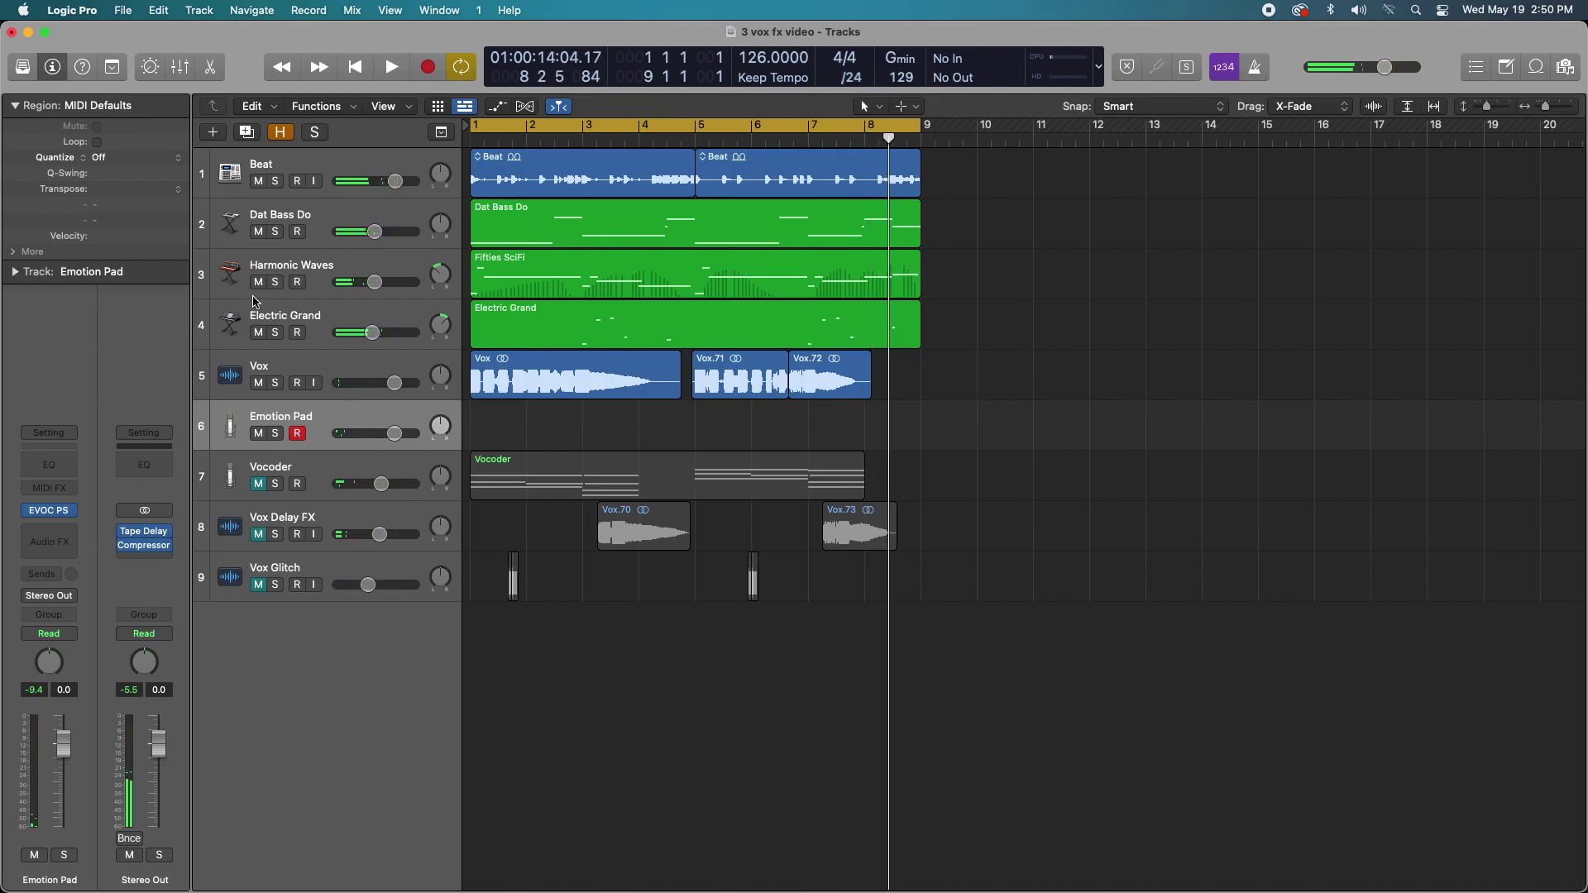
# Solo the Emotion Pad track and play it from the song start.
pyautogui.click(276, 434)
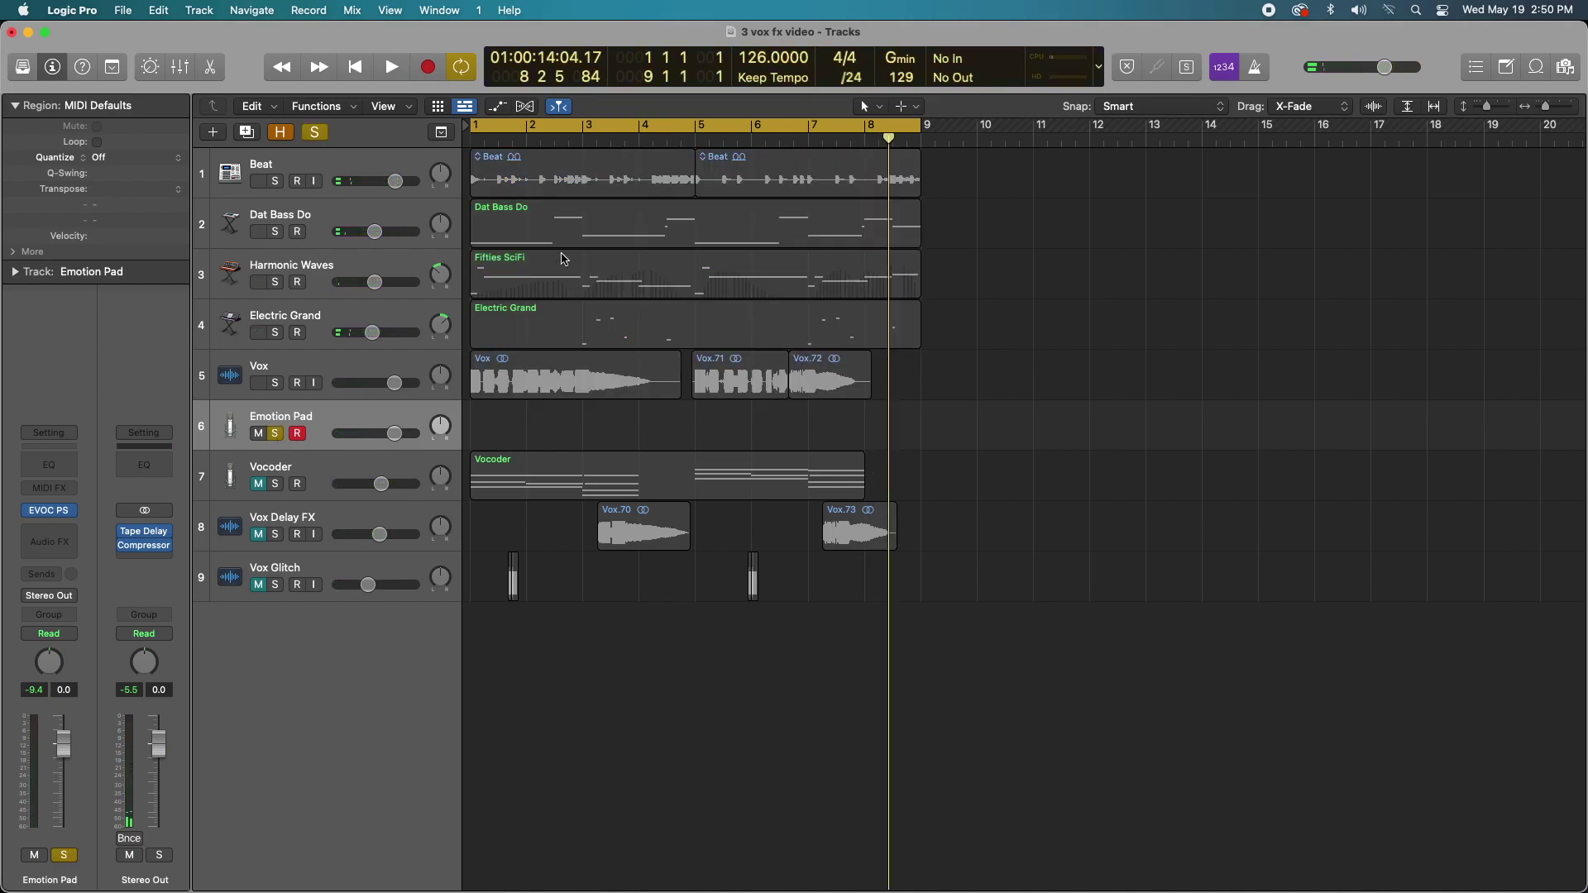
pyautogui.press('Return')
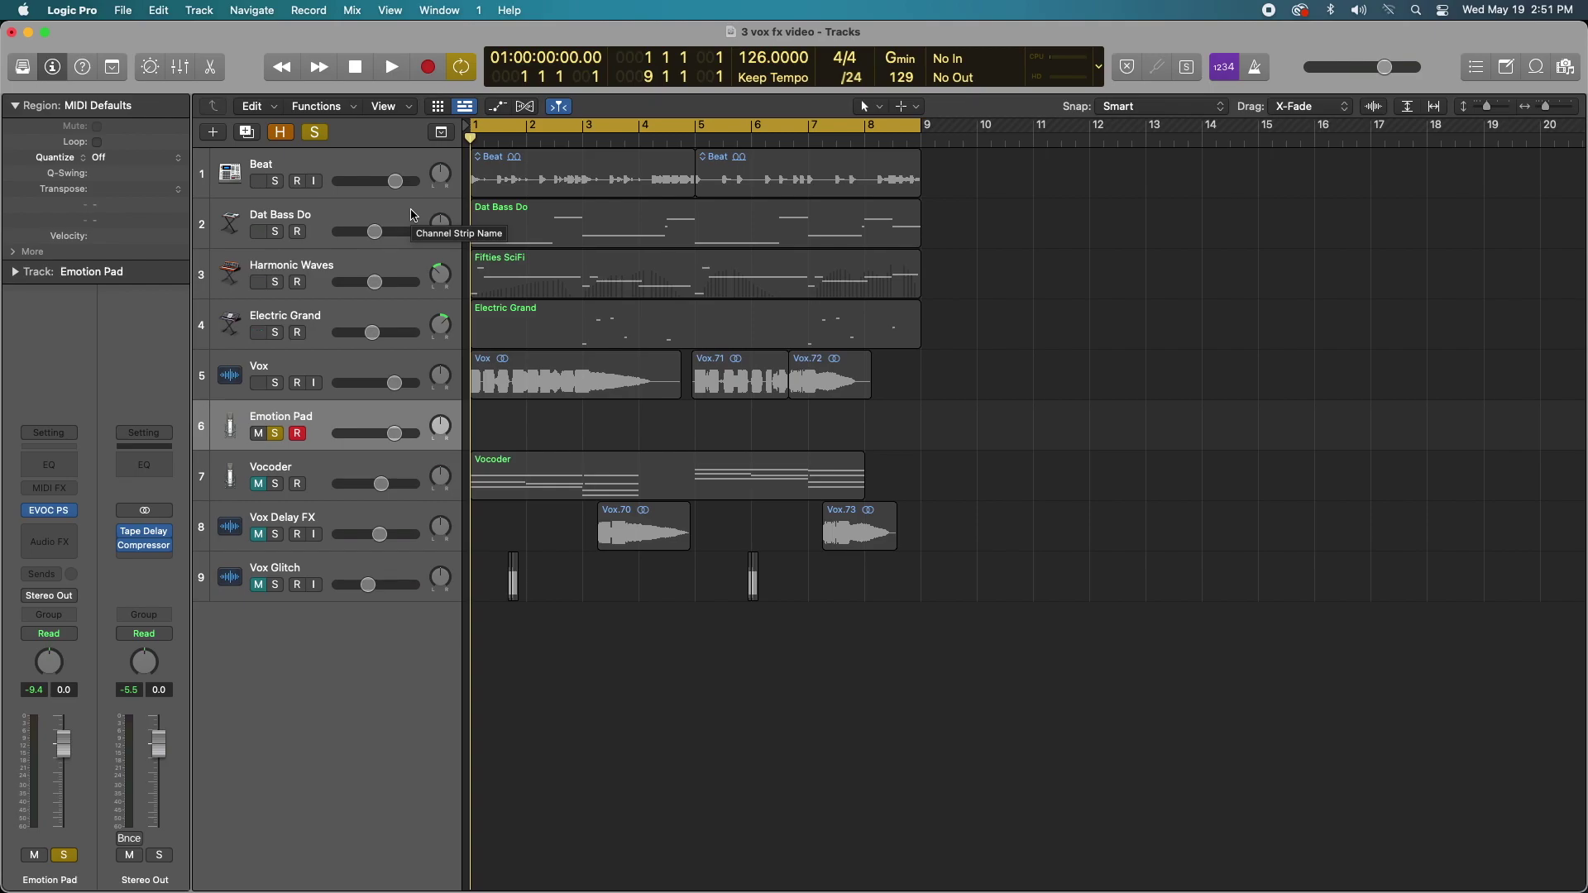
pyautogui.press('space')
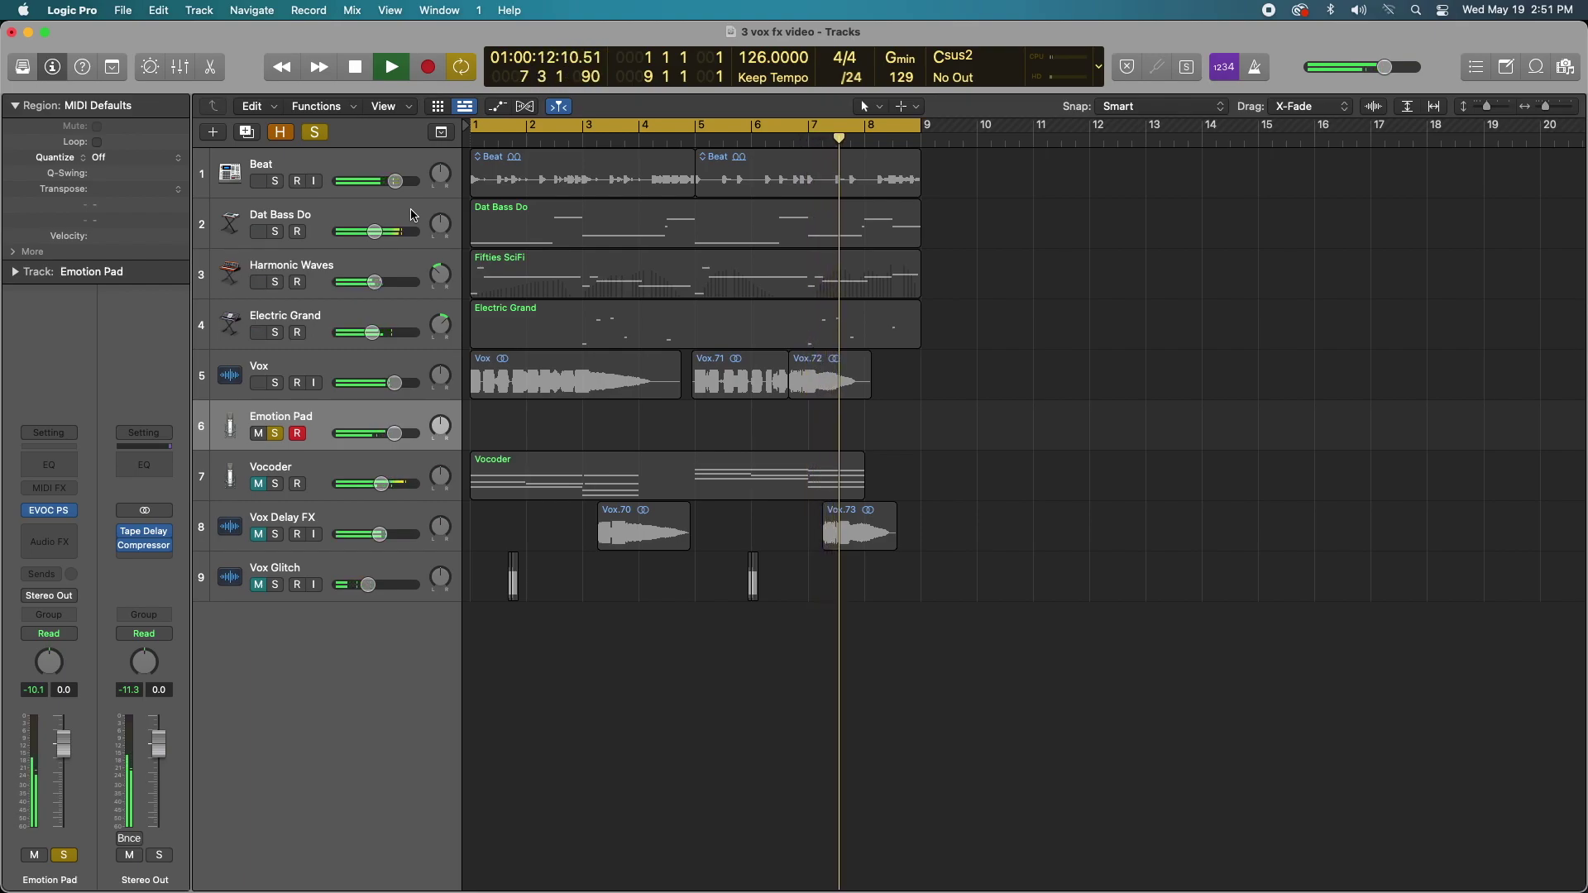
pyautogui.press('space')
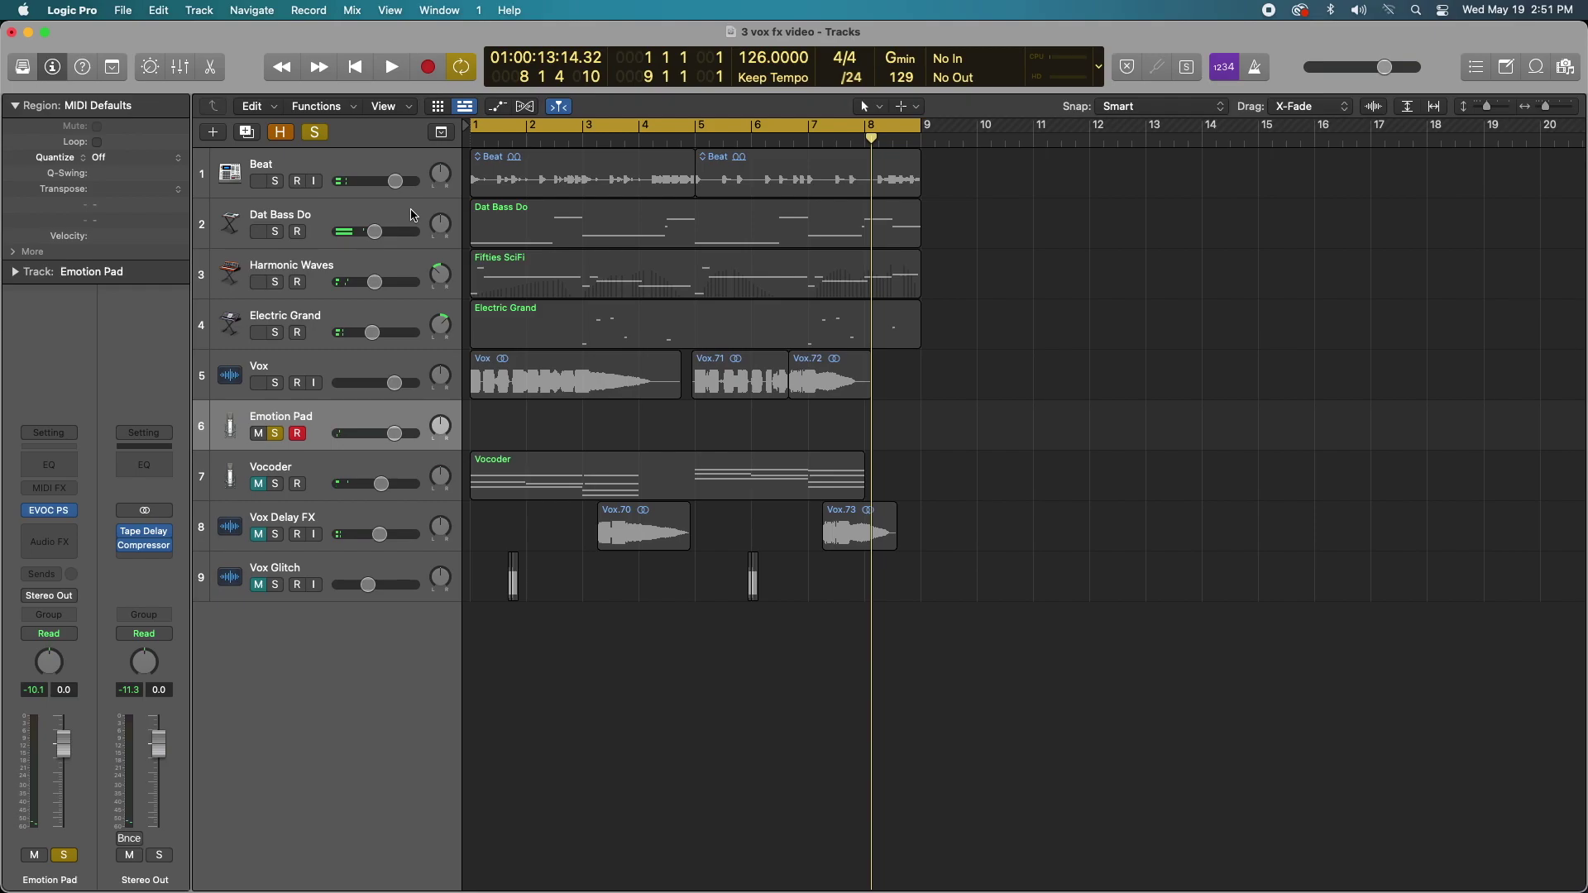
# Unsolo Emotion Pad, move the Vocoder region onto the Emotion Pad track, and unmute Vox Delay FX.
pyautogui.press('s')
pyautogui.press('Return')
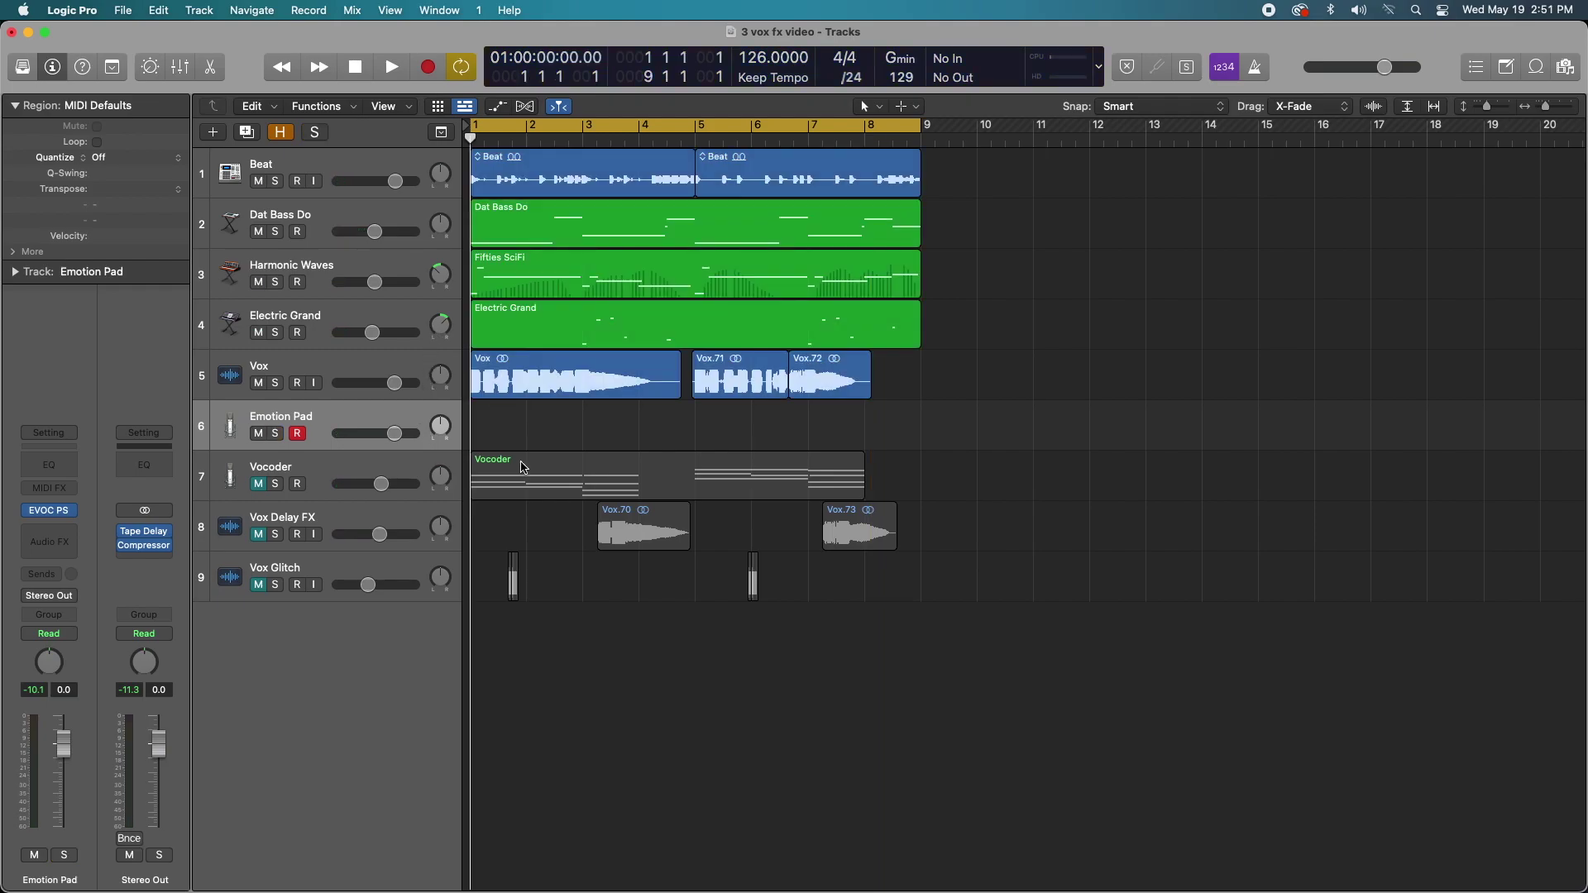
pyautogui.moveTo(522, 467); pyautogui.dragTo(519, 439)
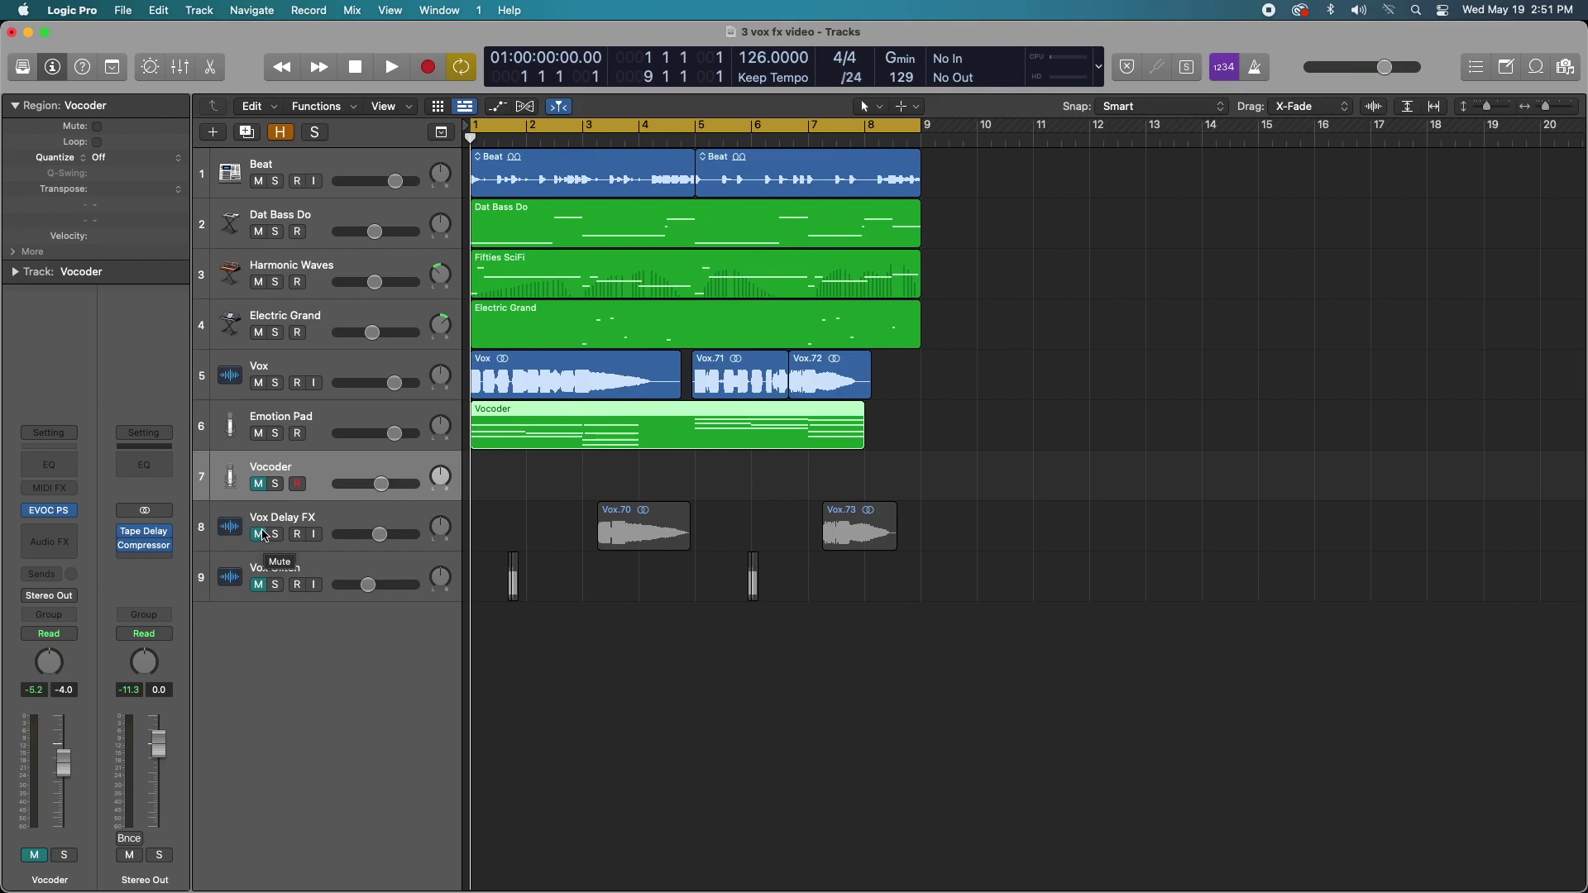
pyautogui.click(262, 534)
# Unmute Vox Glitch, disable the bars 1–9 cycle, and adjust Emotion Pad's volume during full-song playback.
pyautogui.click(259, 585)
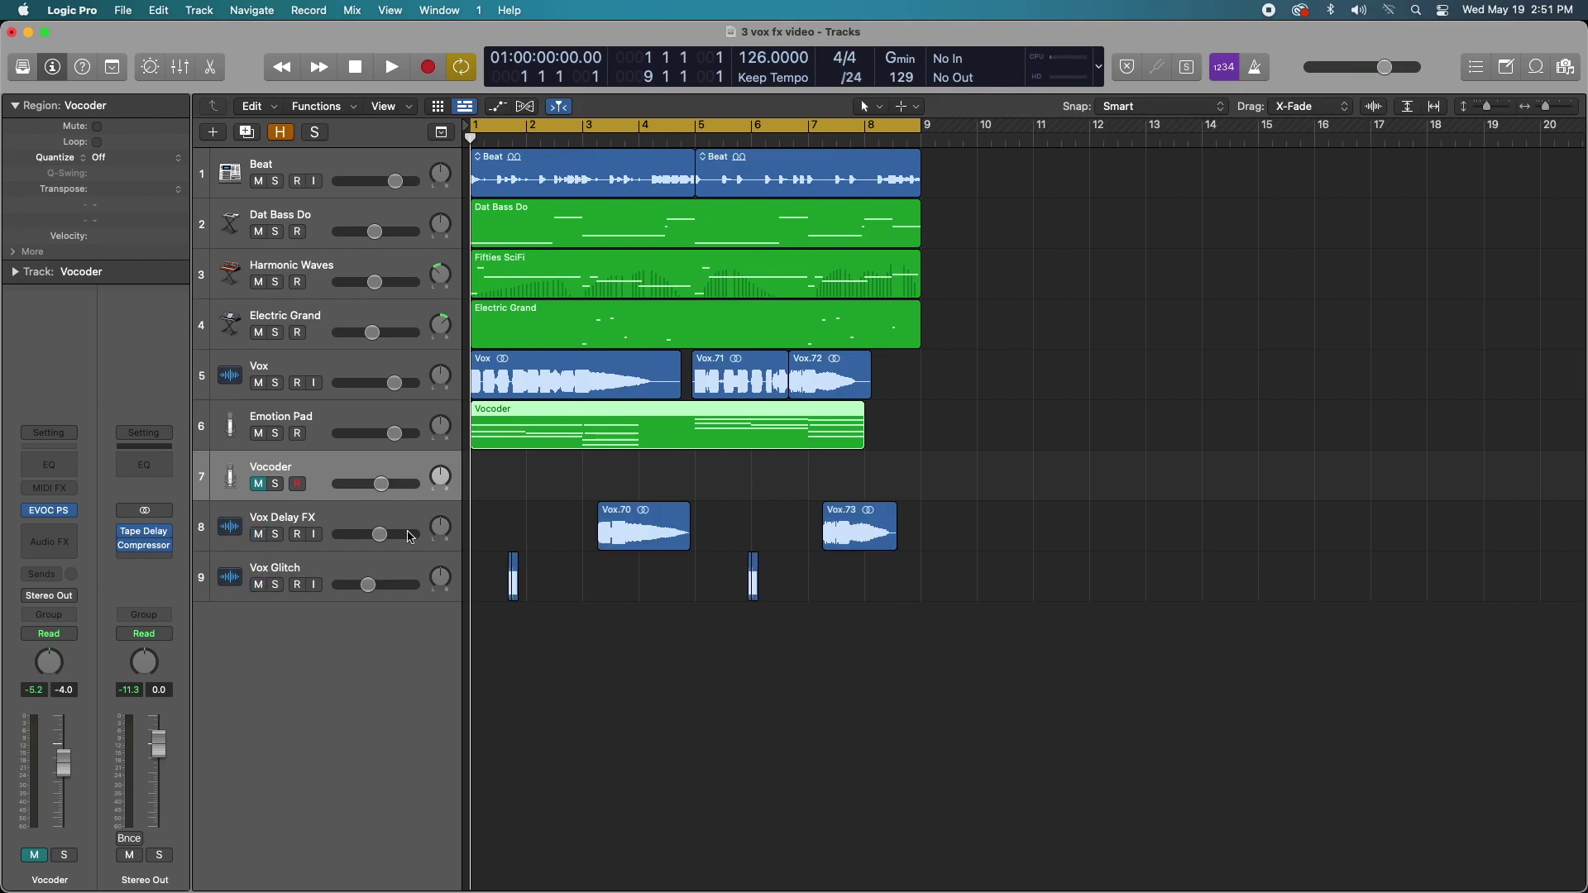
pyautogui.click(646, 126)
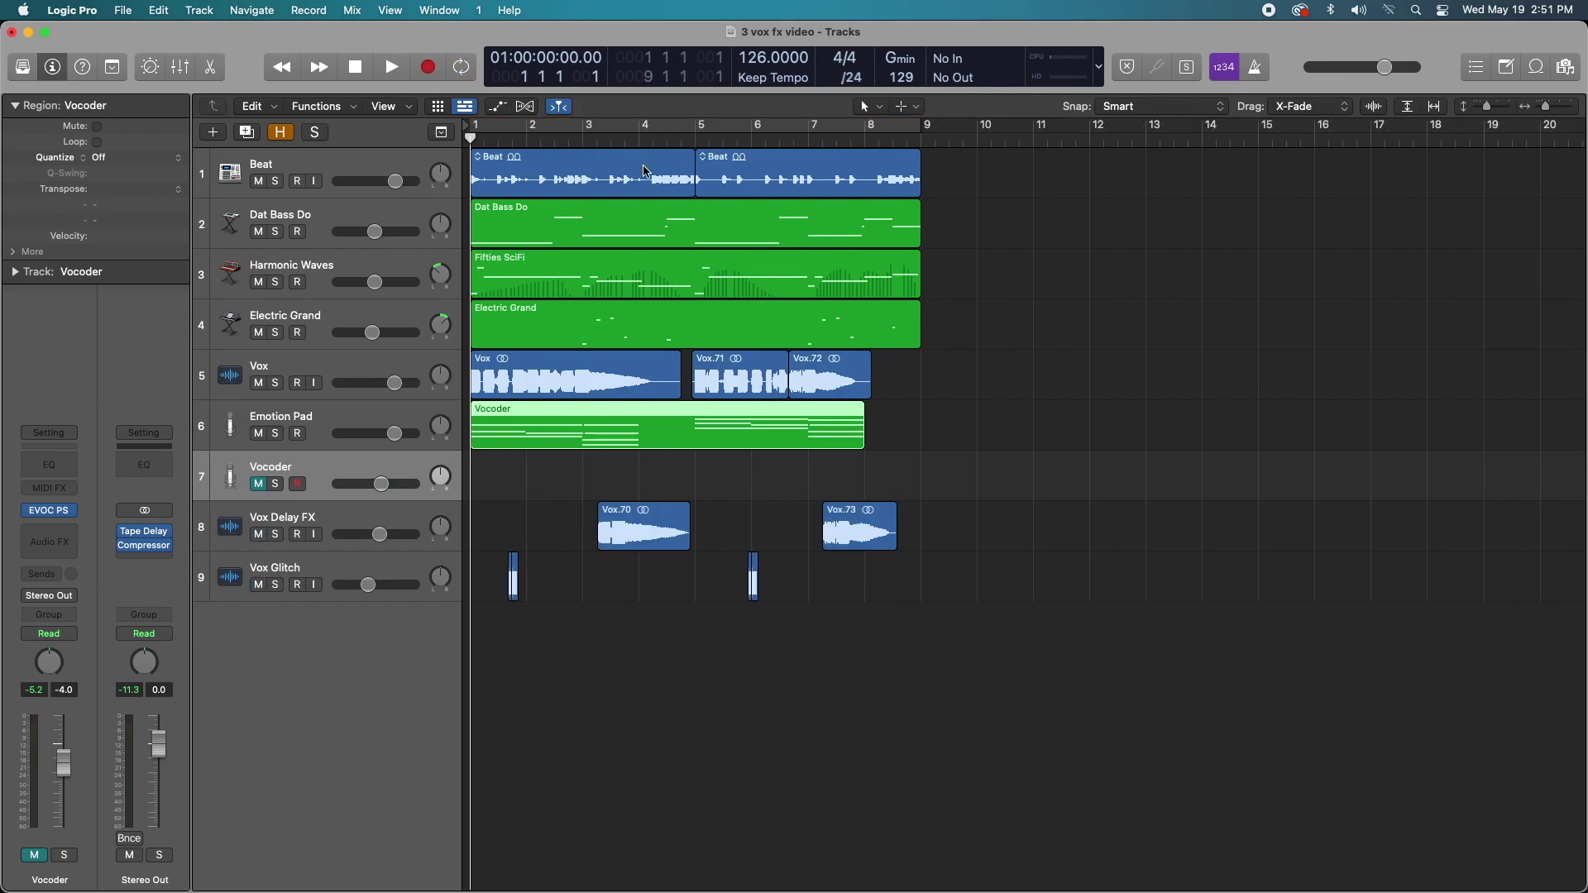
pyautogui.press('space')
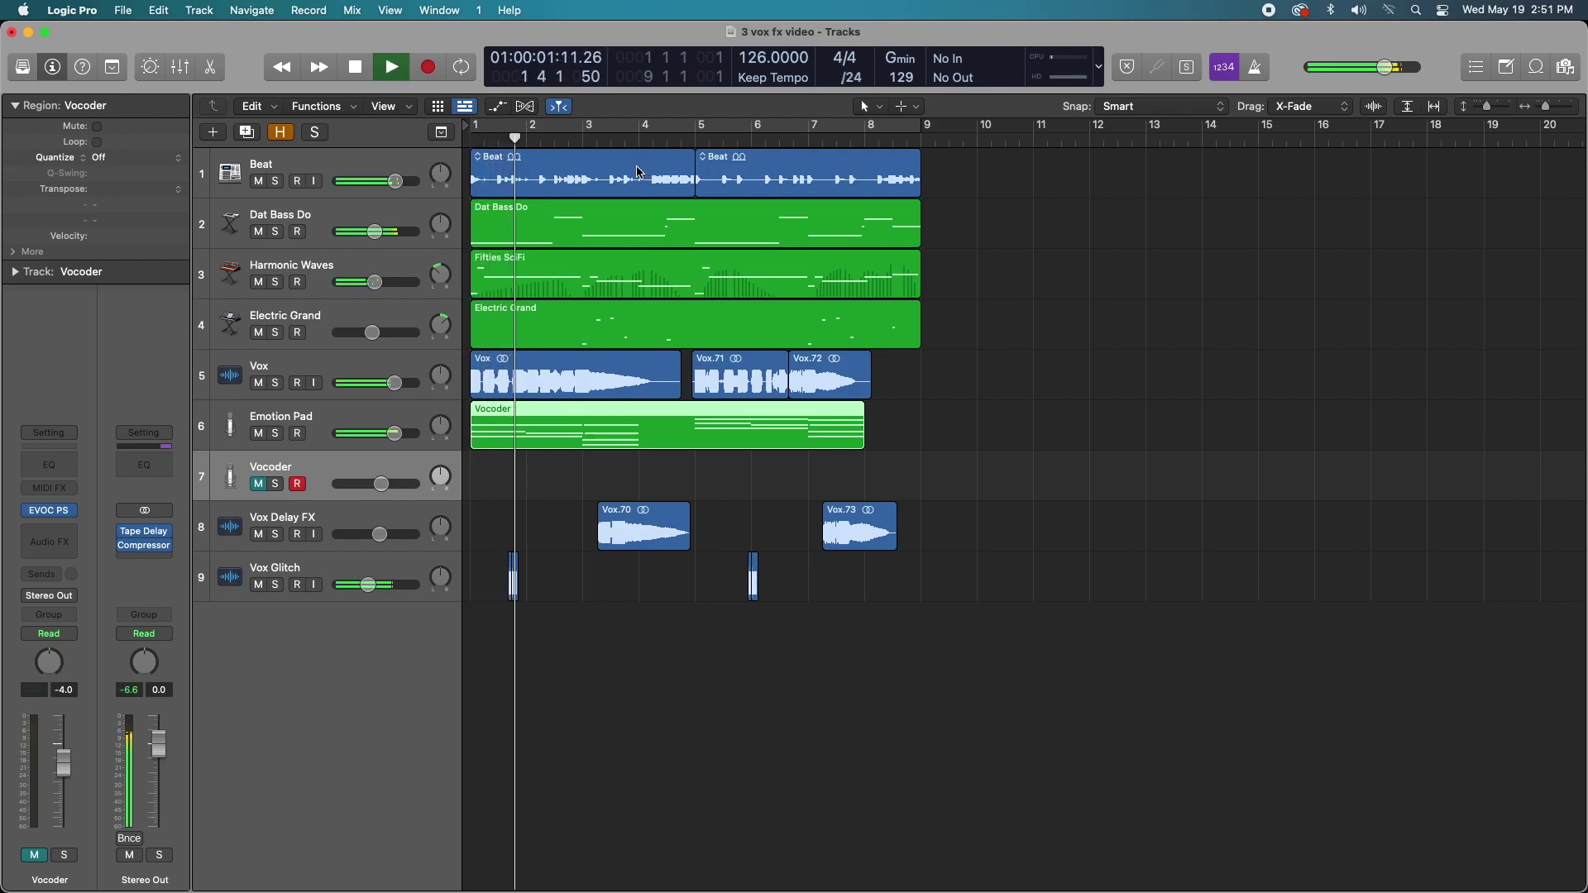
pyautogui.click(308, 408)
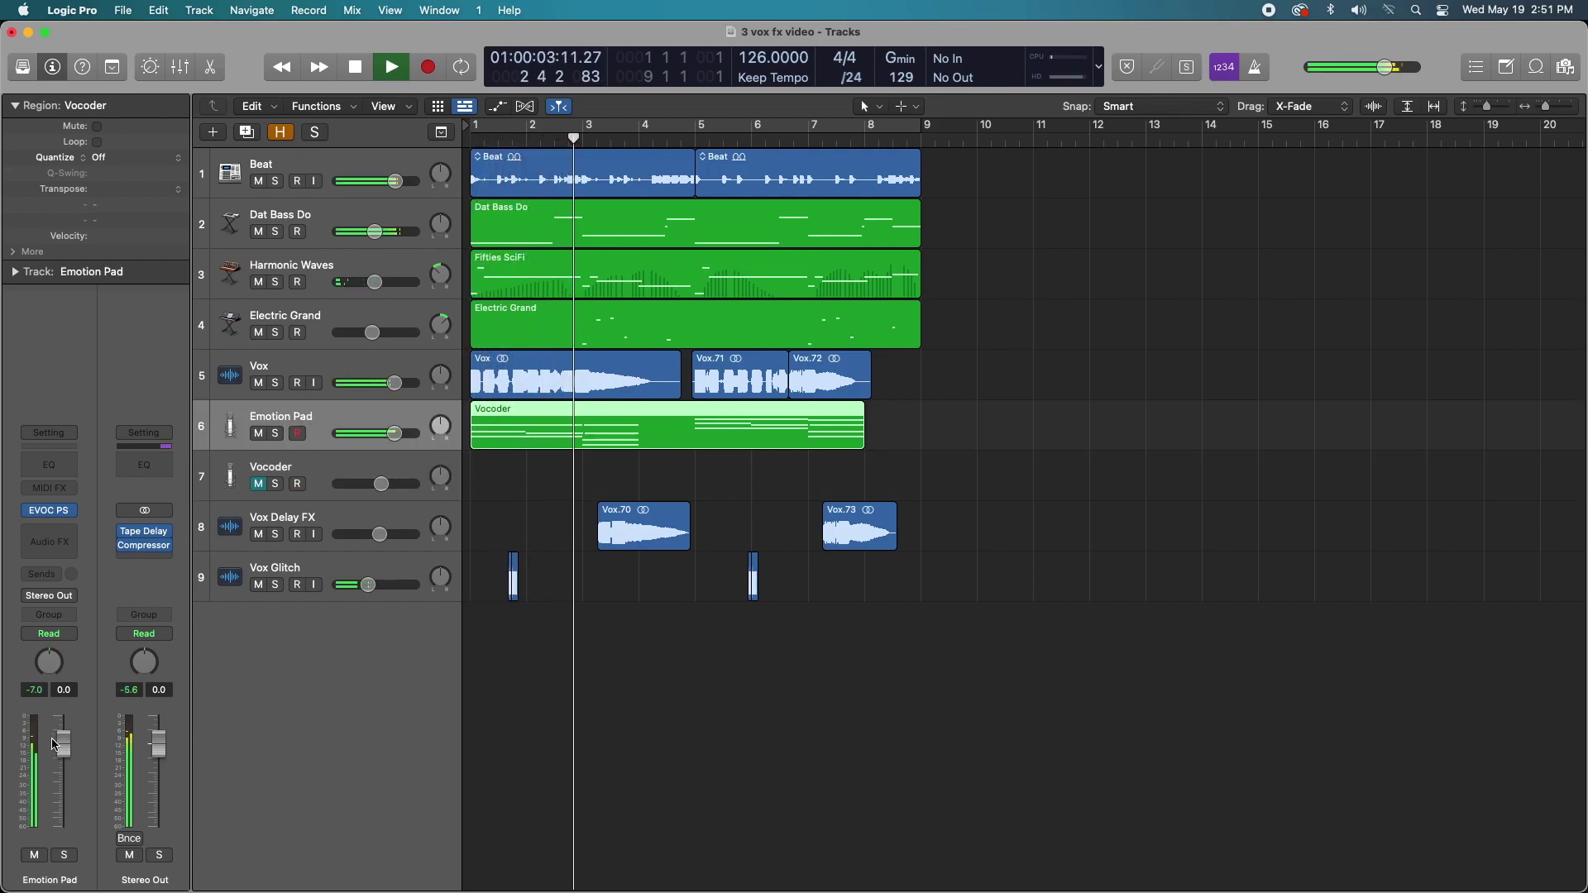
pyautogui.moveTo(53, 744)
pyautogui.mouseDown()
pyautogui.moveTo(70, 814)
pyautogui.moveTo(80, 737)
pyautogui.mouseUp()
pyautogui.press('space')
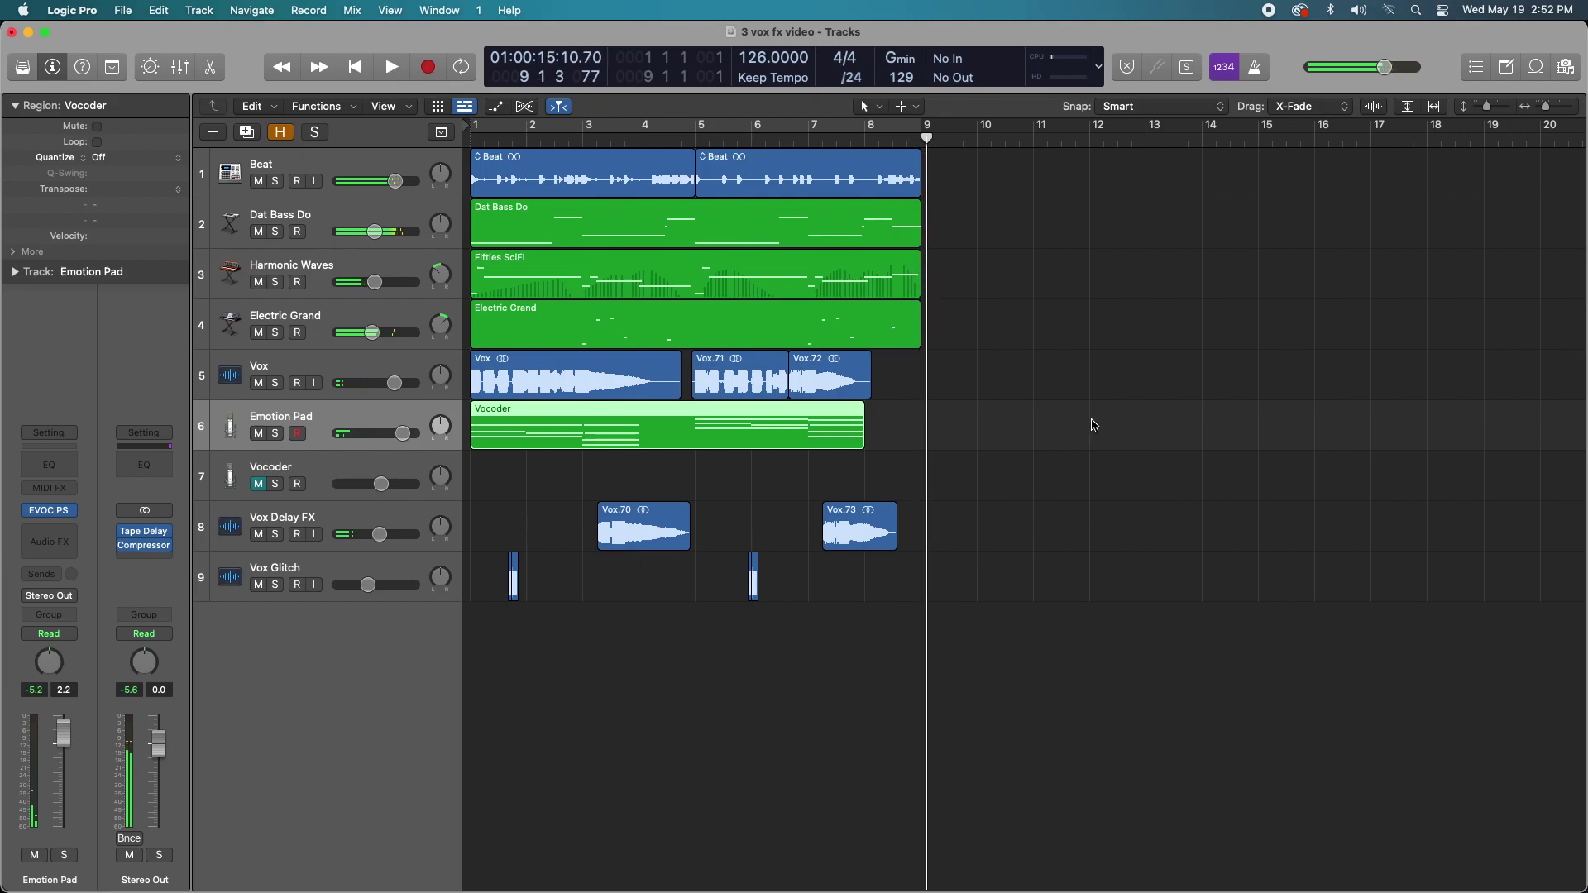